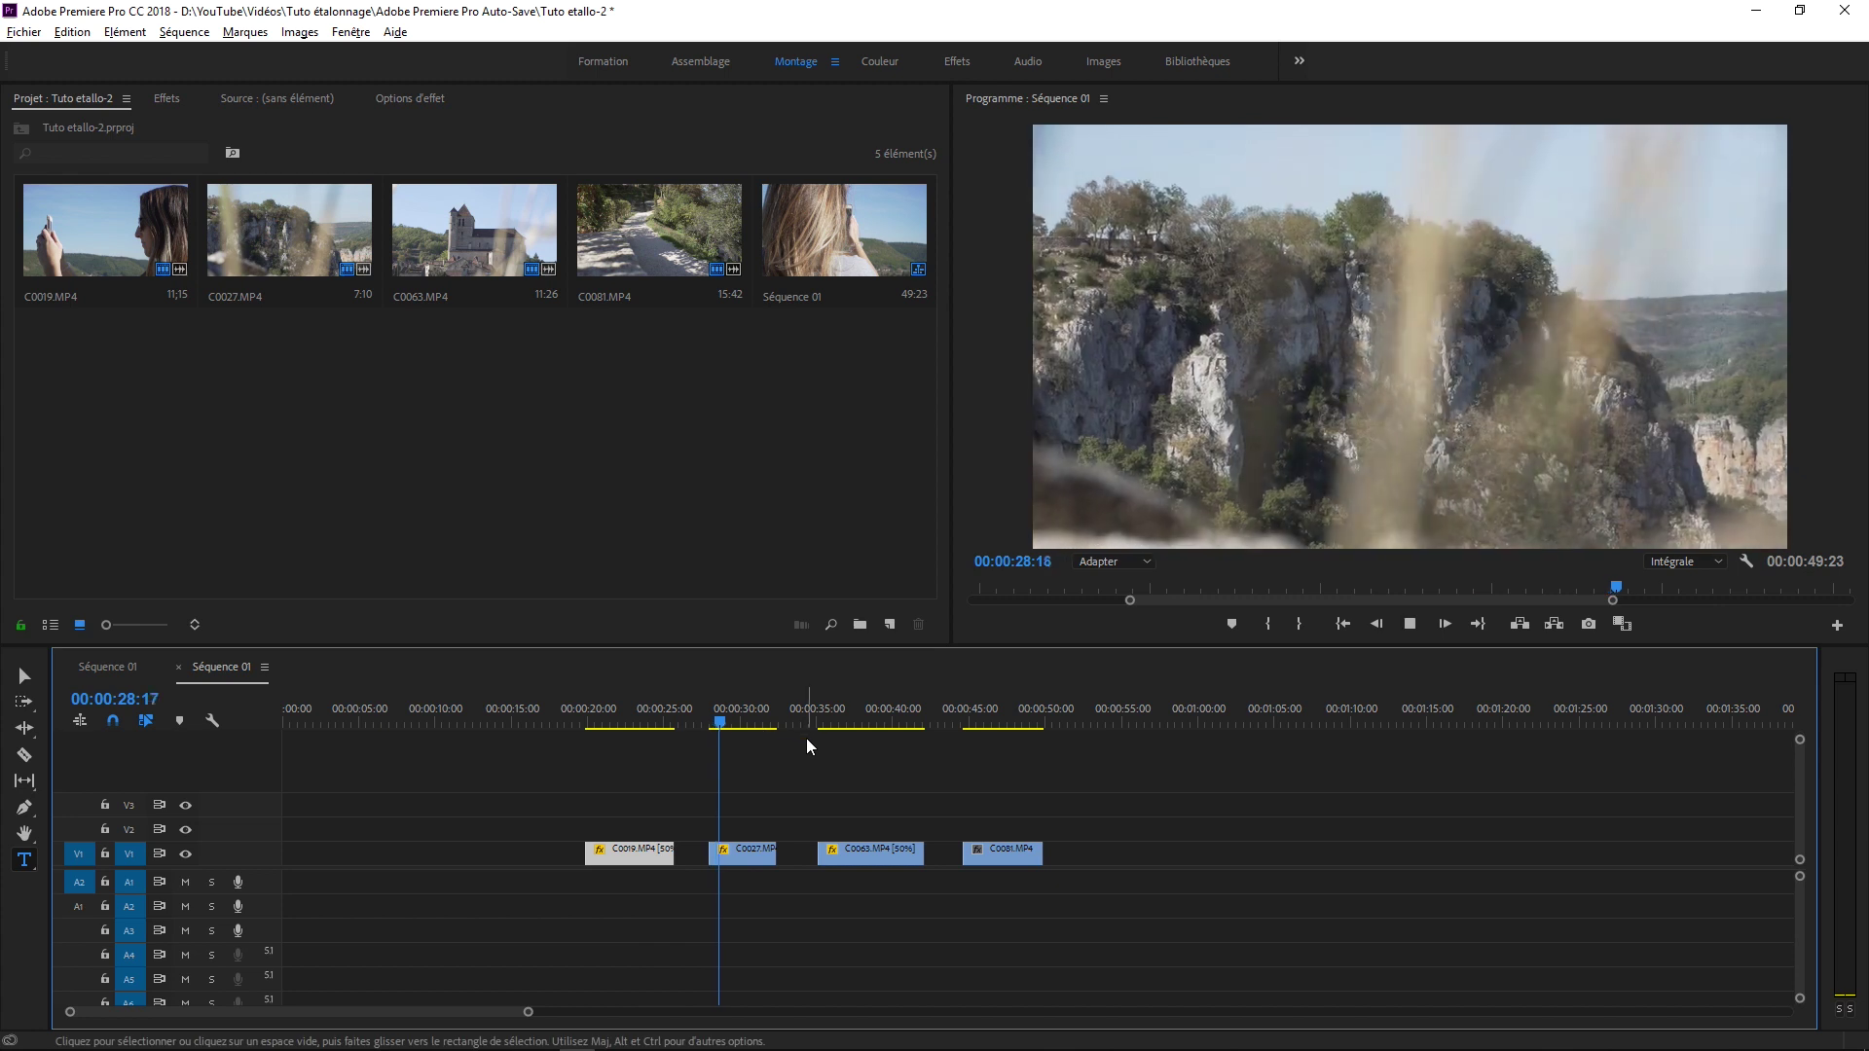
- Preview the church clip and the clip of the couple walking in the sequence, pausing playback on the last one
left_click(845, 725)
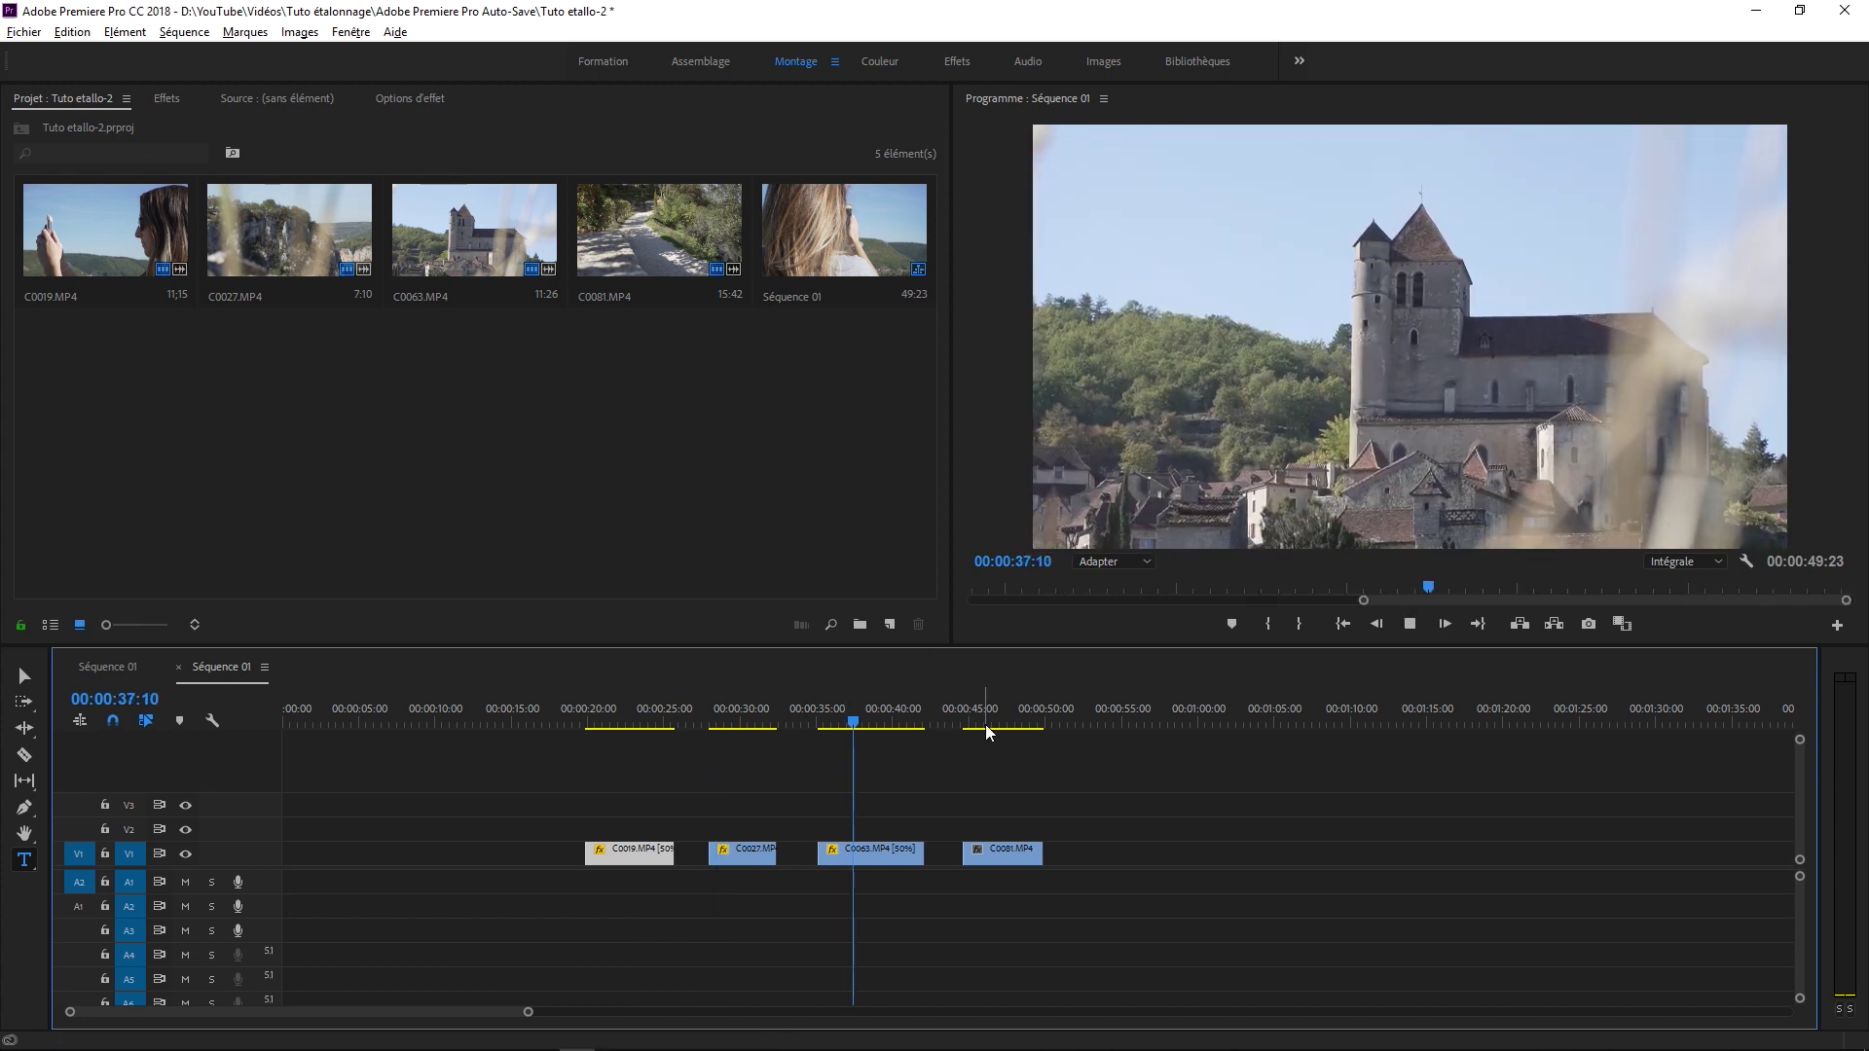
left_click(997, 718)
key("space")
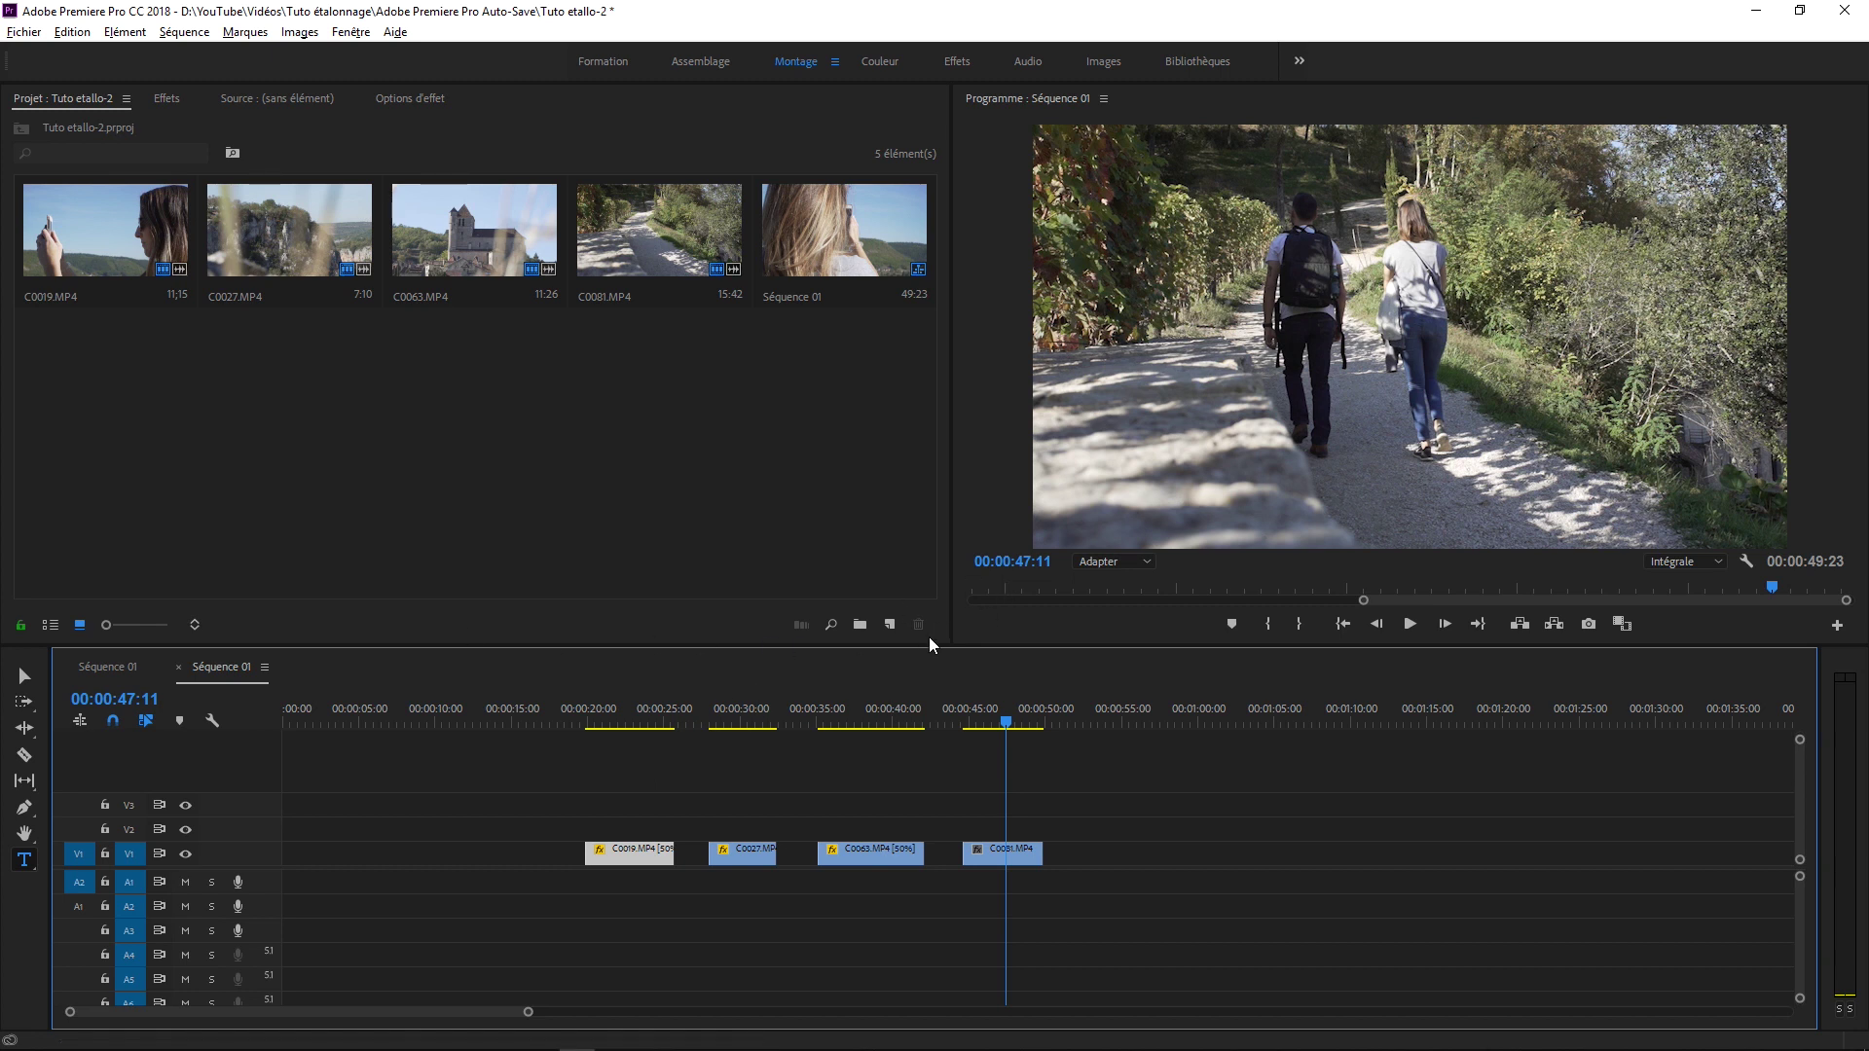
- Create an adjustment layer (Calque d'effets) and place it on track V2 above each of the four clips
left_click(889, 626)
left_click(919, 714)
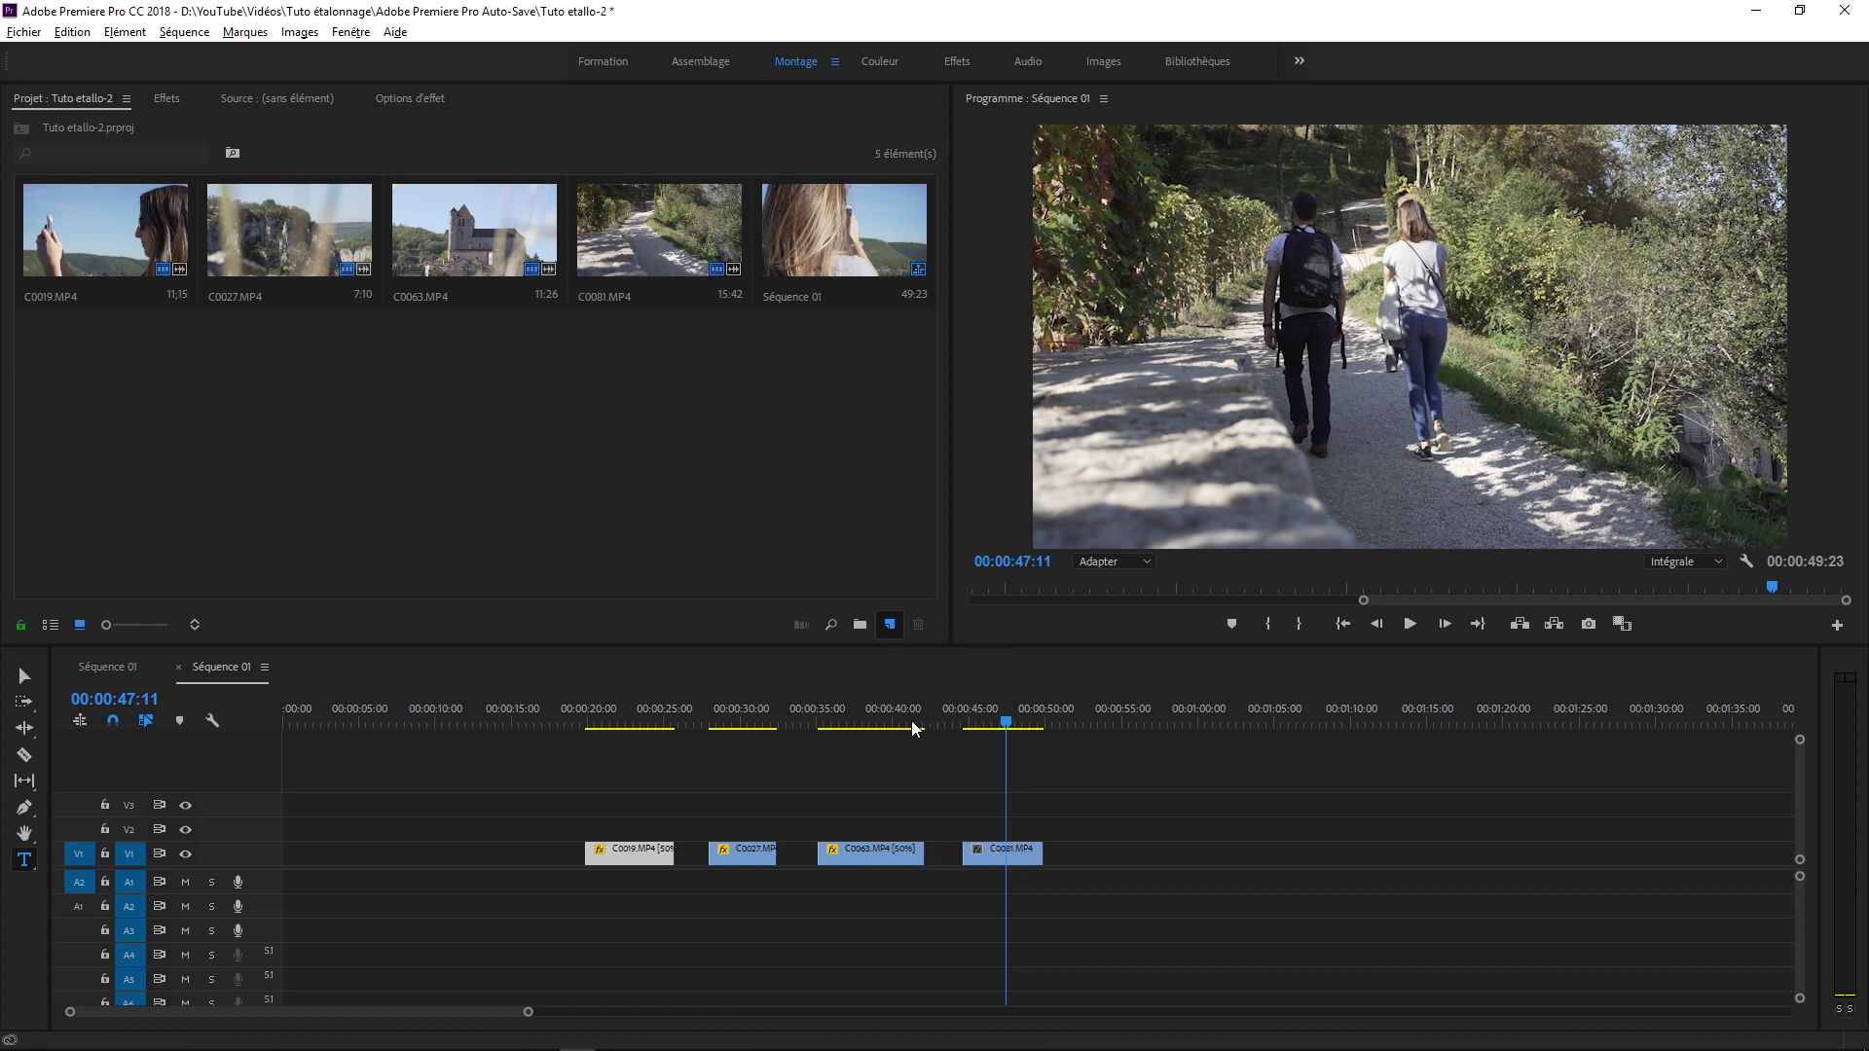
left_click(973, 611)
left_click_drag(128, 377, 598, 830)
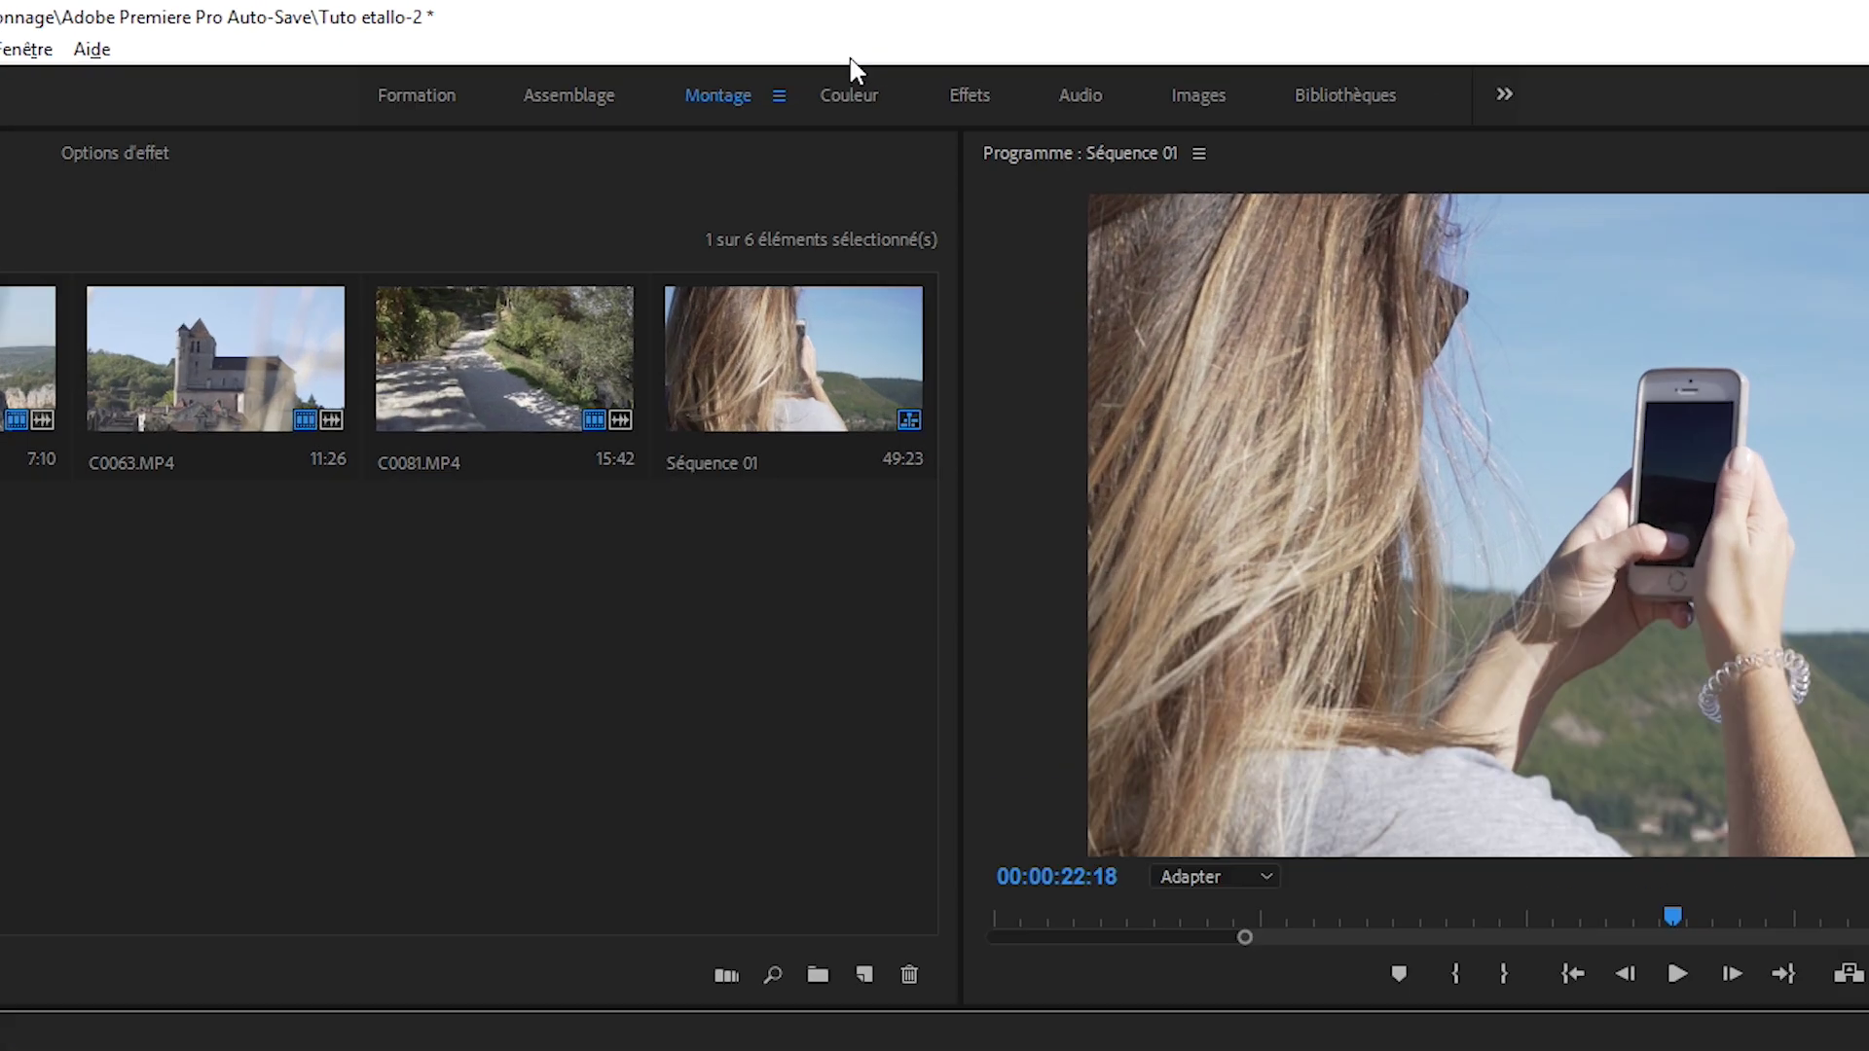
- Switch to the Couleur workspace and expand the Créatif section of Lumetri for the first clip's adjustment layer
left_click(852, 95)
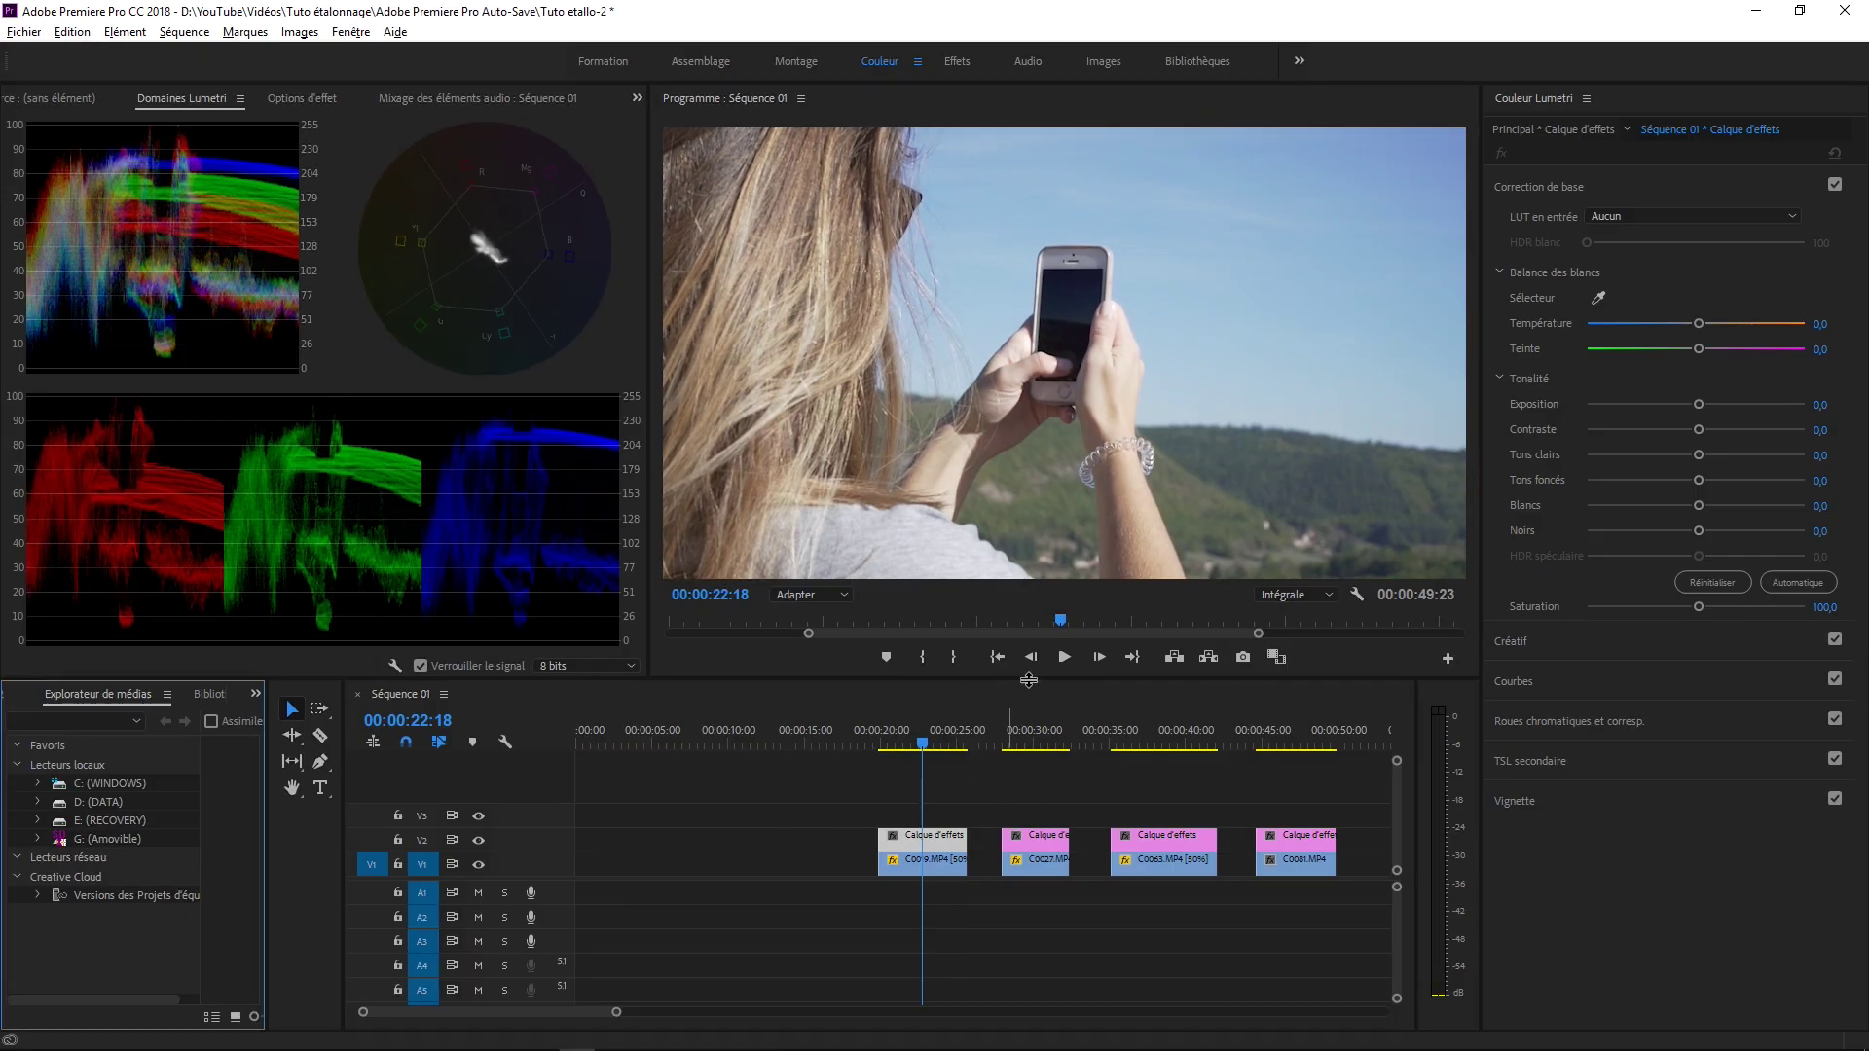
mouse_move(923, 739)
left_mouse_down()
mouse_move(895, 747)
mouse_move(954, 747)
mouse_move(877, 744)
mouse_move(922, 747)
left_mouse_up()
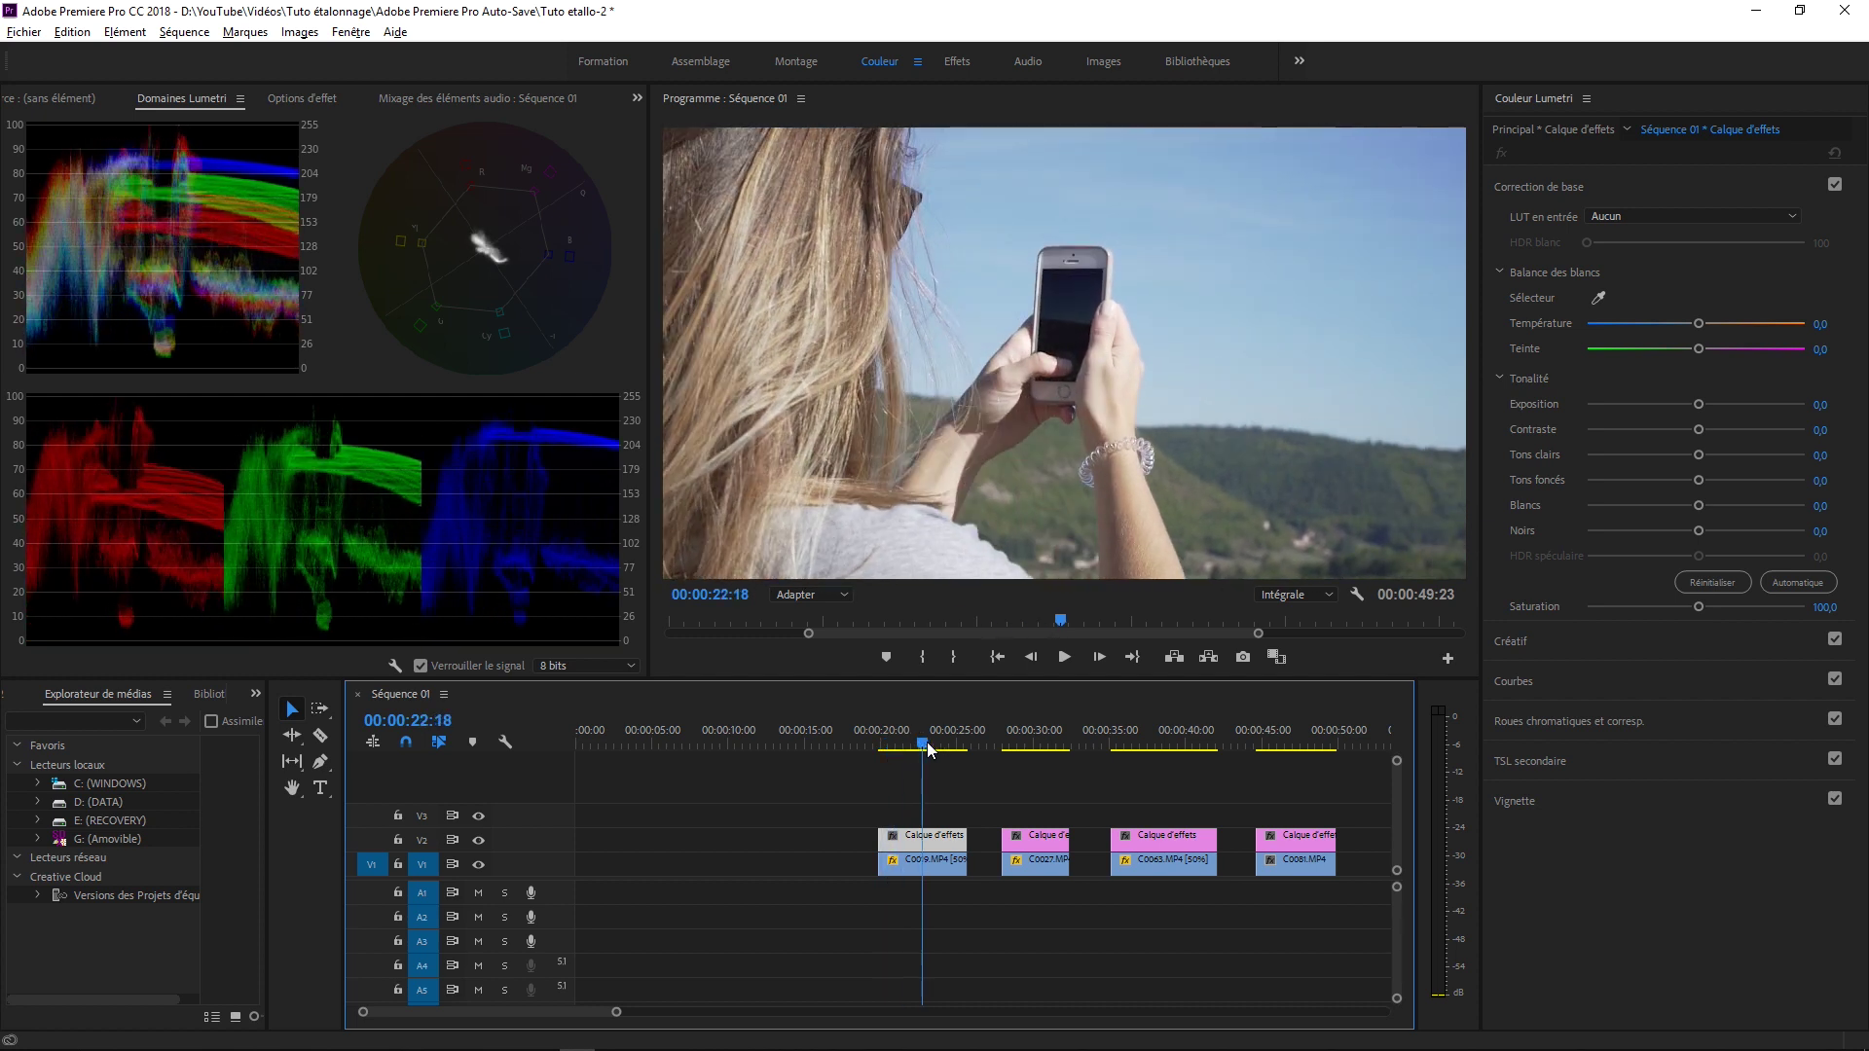
left_click(1559, 186)
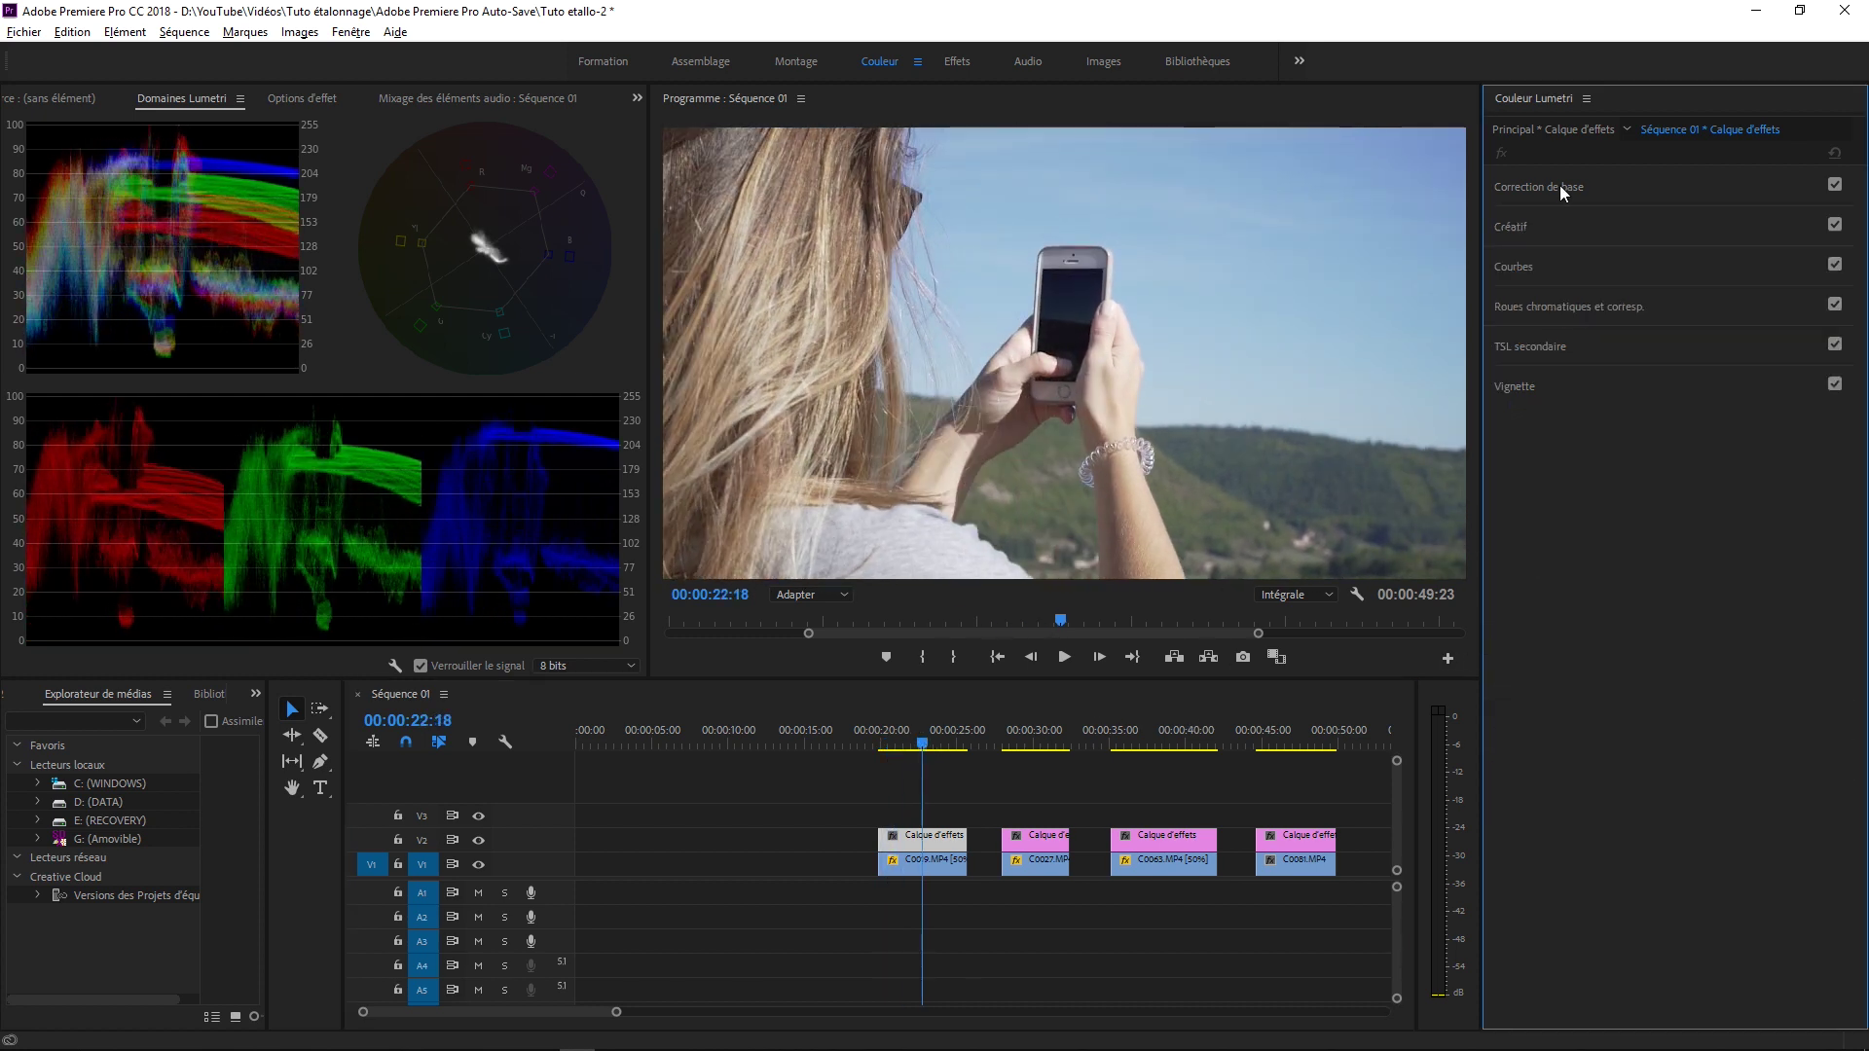
left_click(1517, 228)
- Try the CineSpace2383sRGB6bit, Fuji F125 Kodak 2393 and Fuji REALA 500D Kodak 2393 looks on the adjustment layer
left_click(1631, 254)
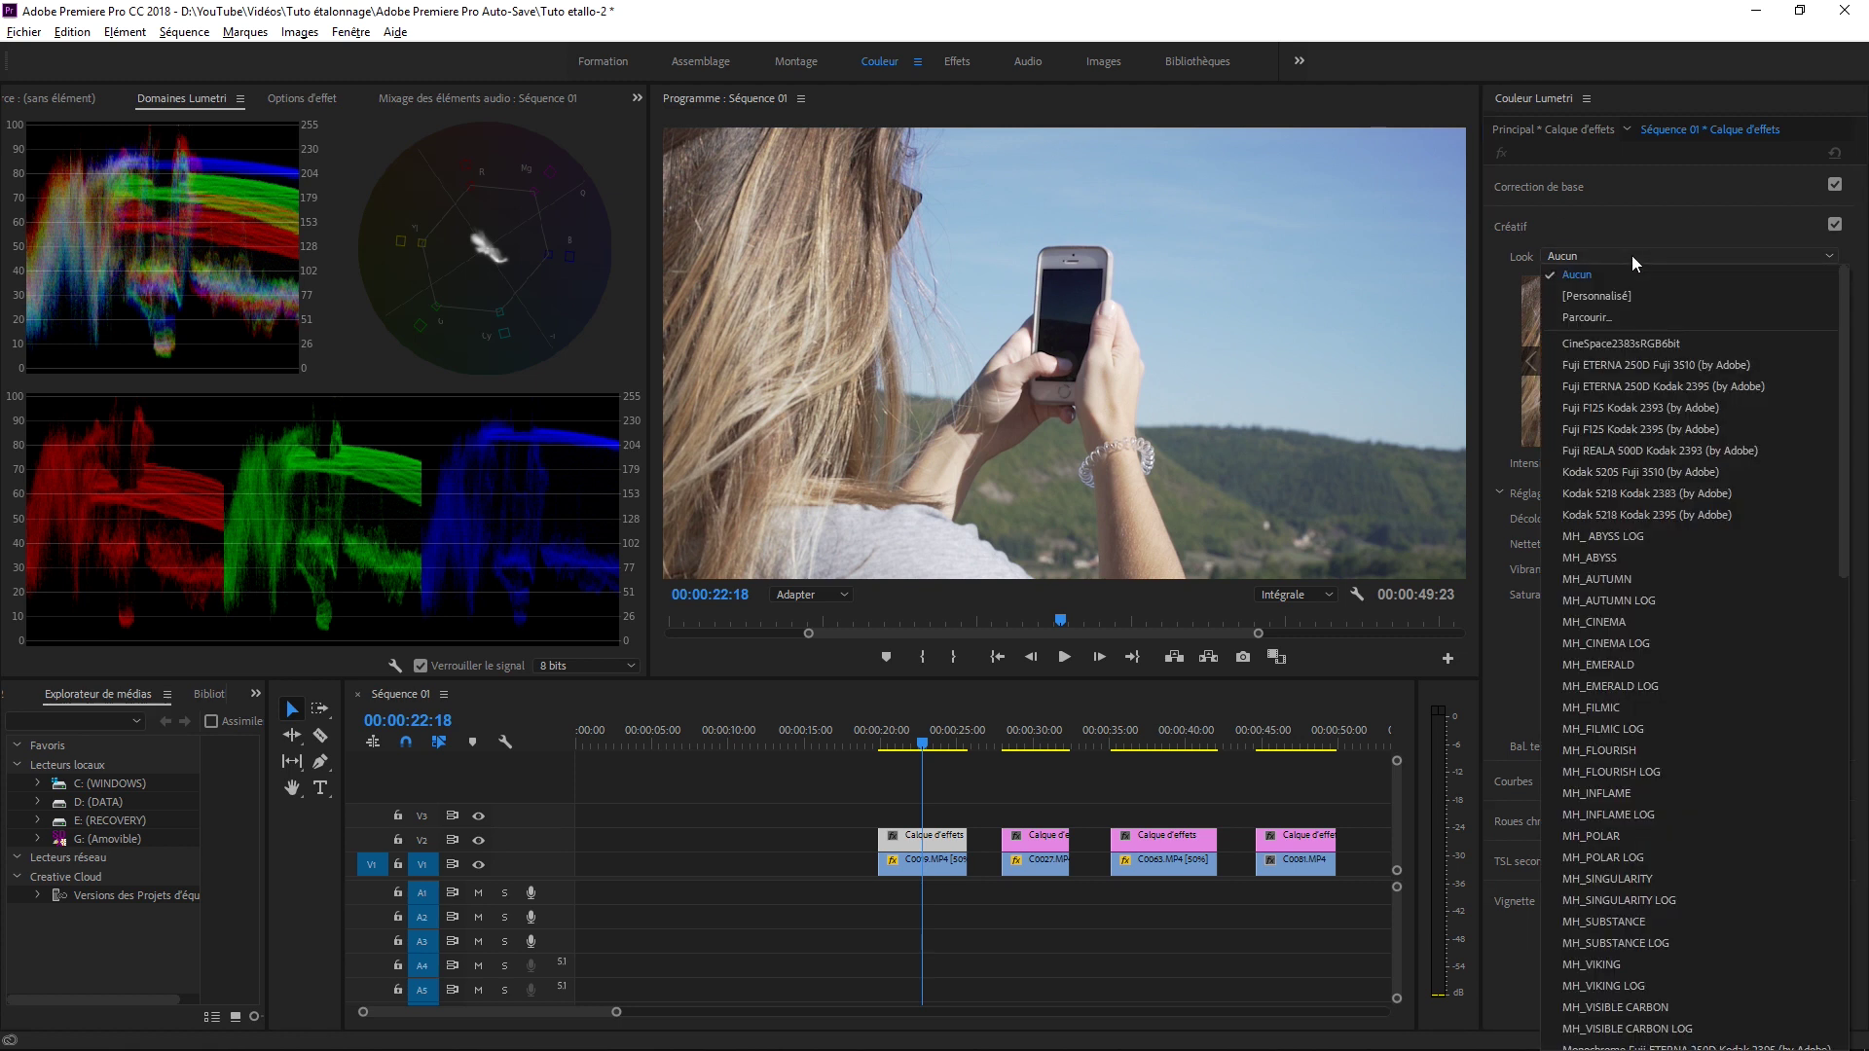
left_click(1664, 345)
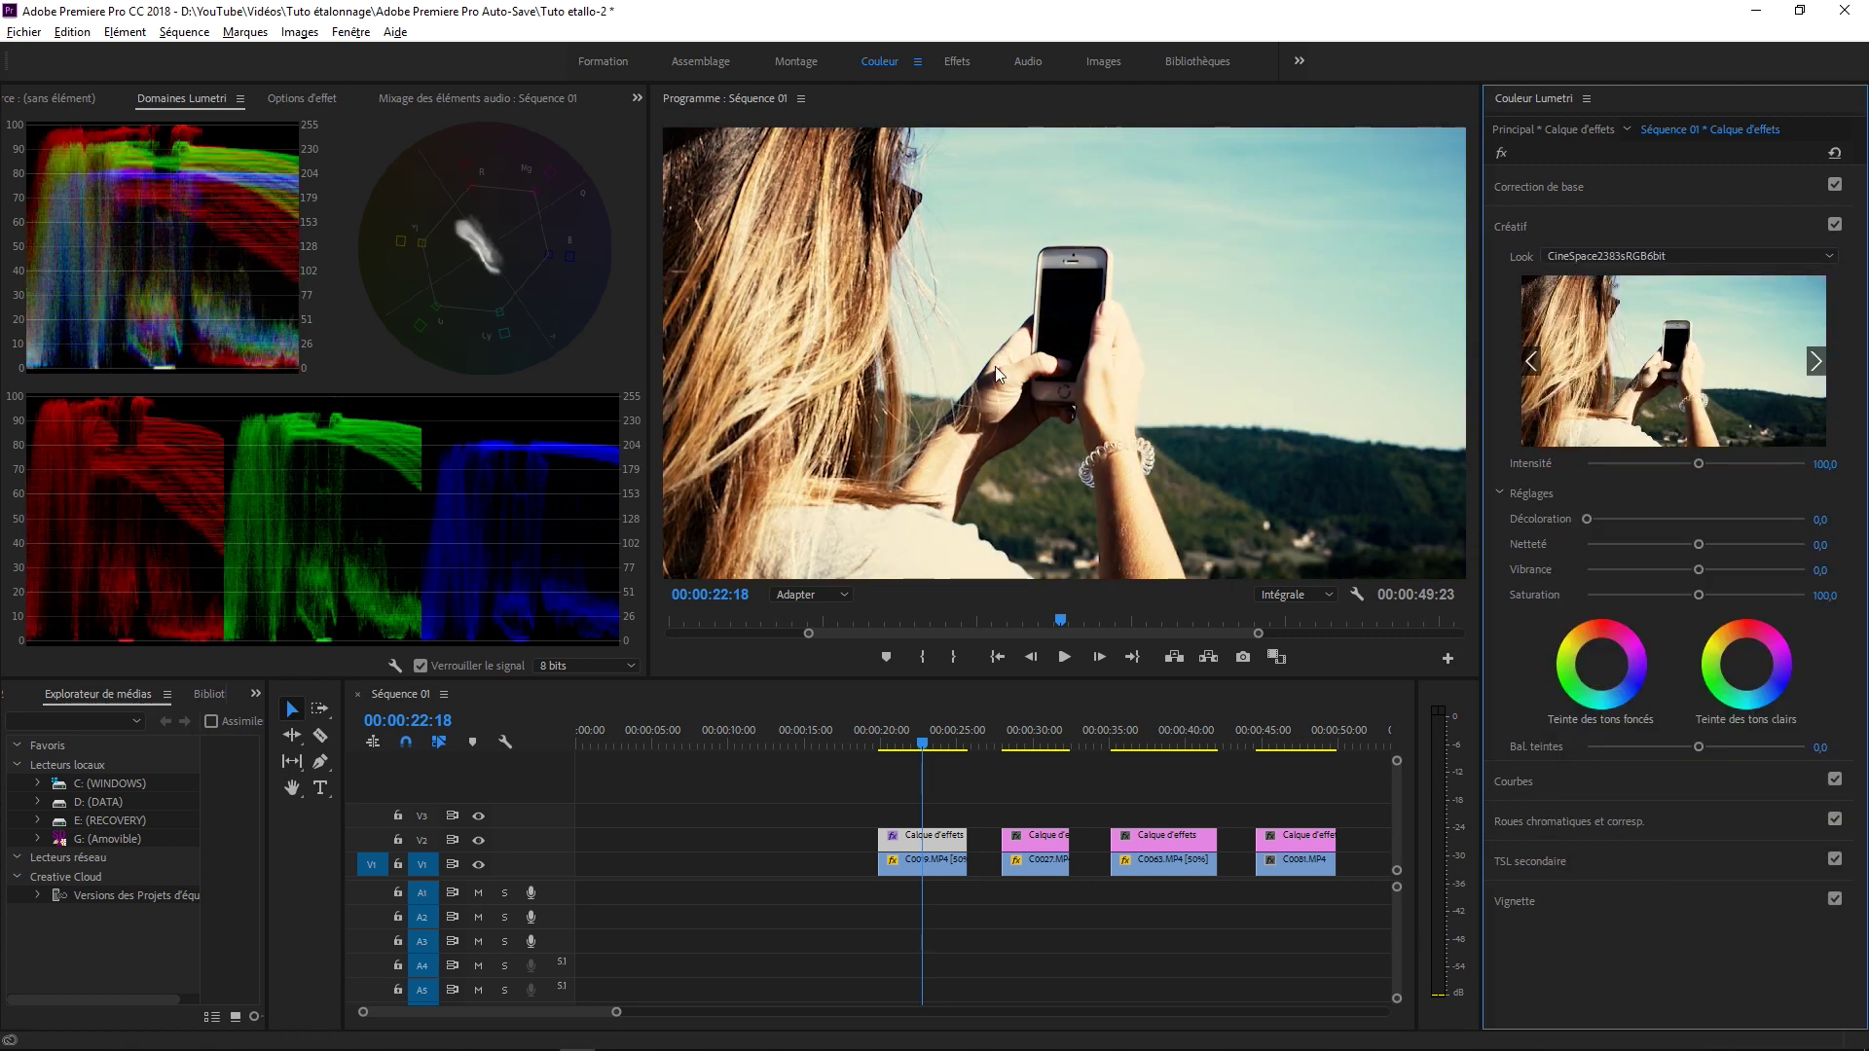
left_click(1816, 362)
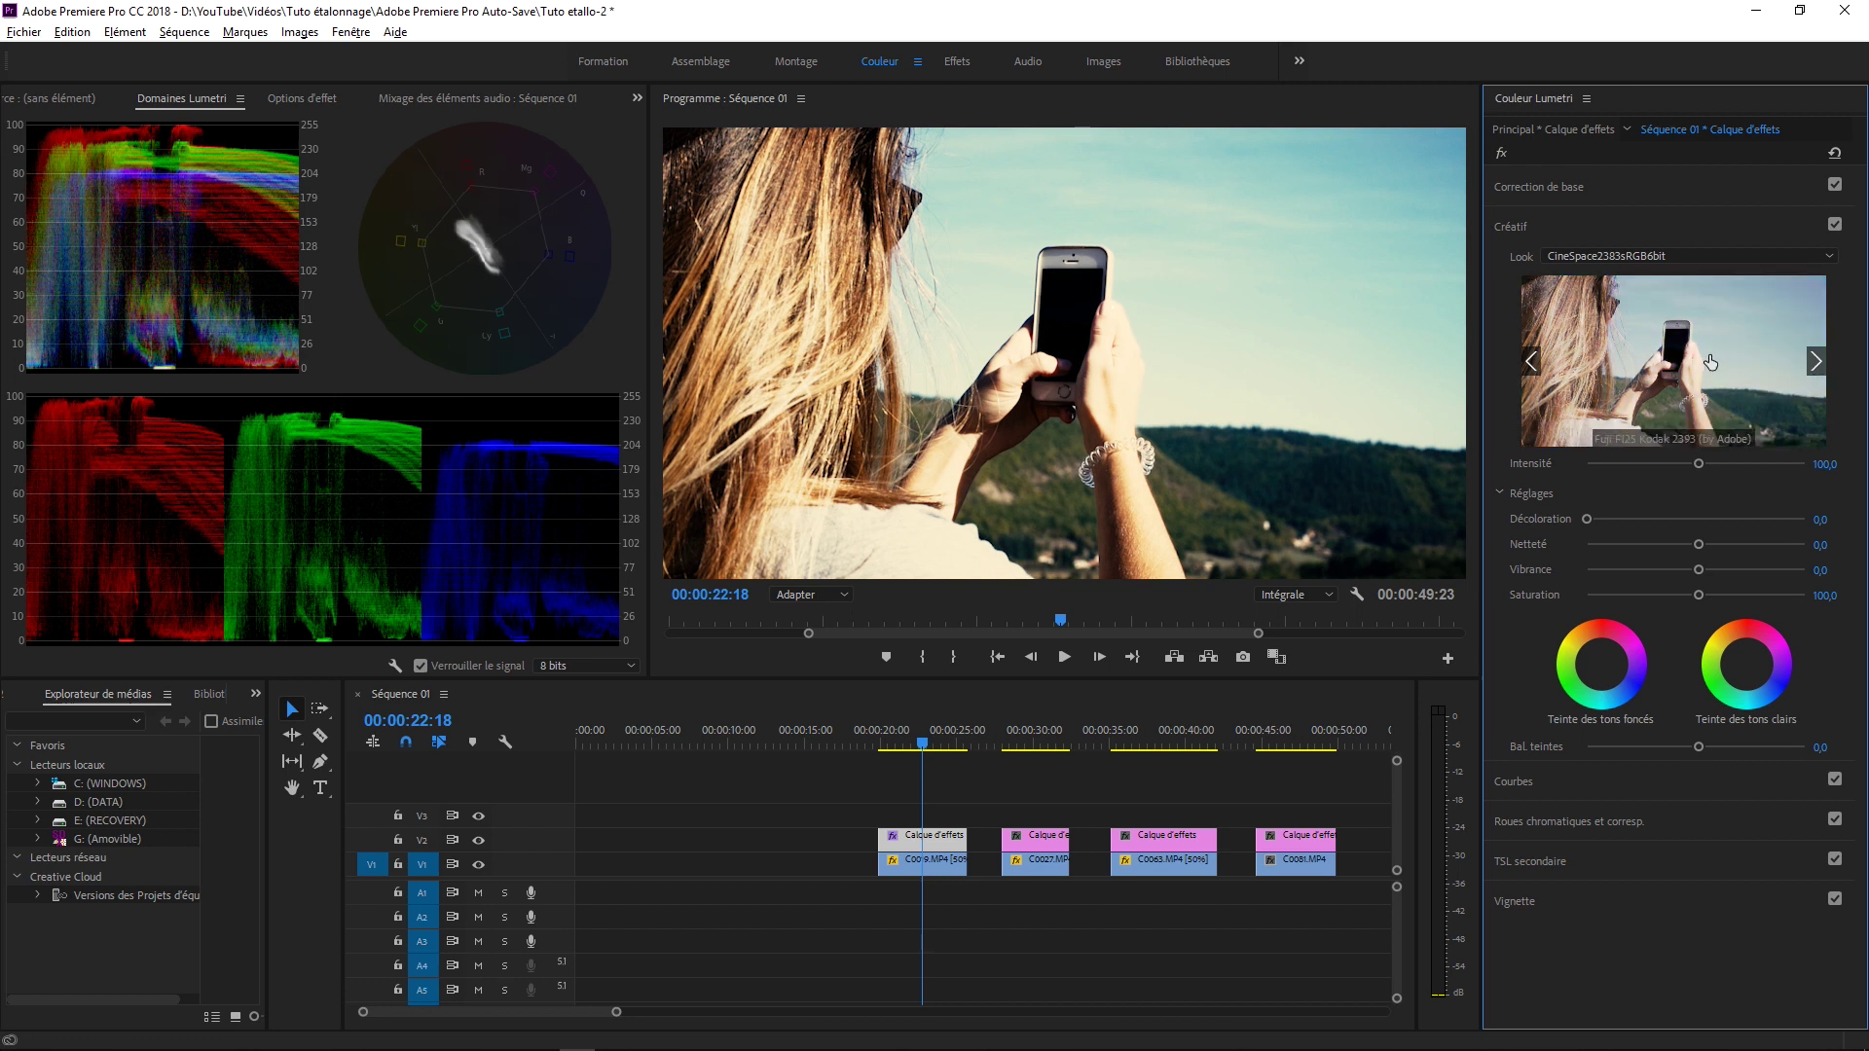
left_click(1710, 362)
left_click(1816, 362)
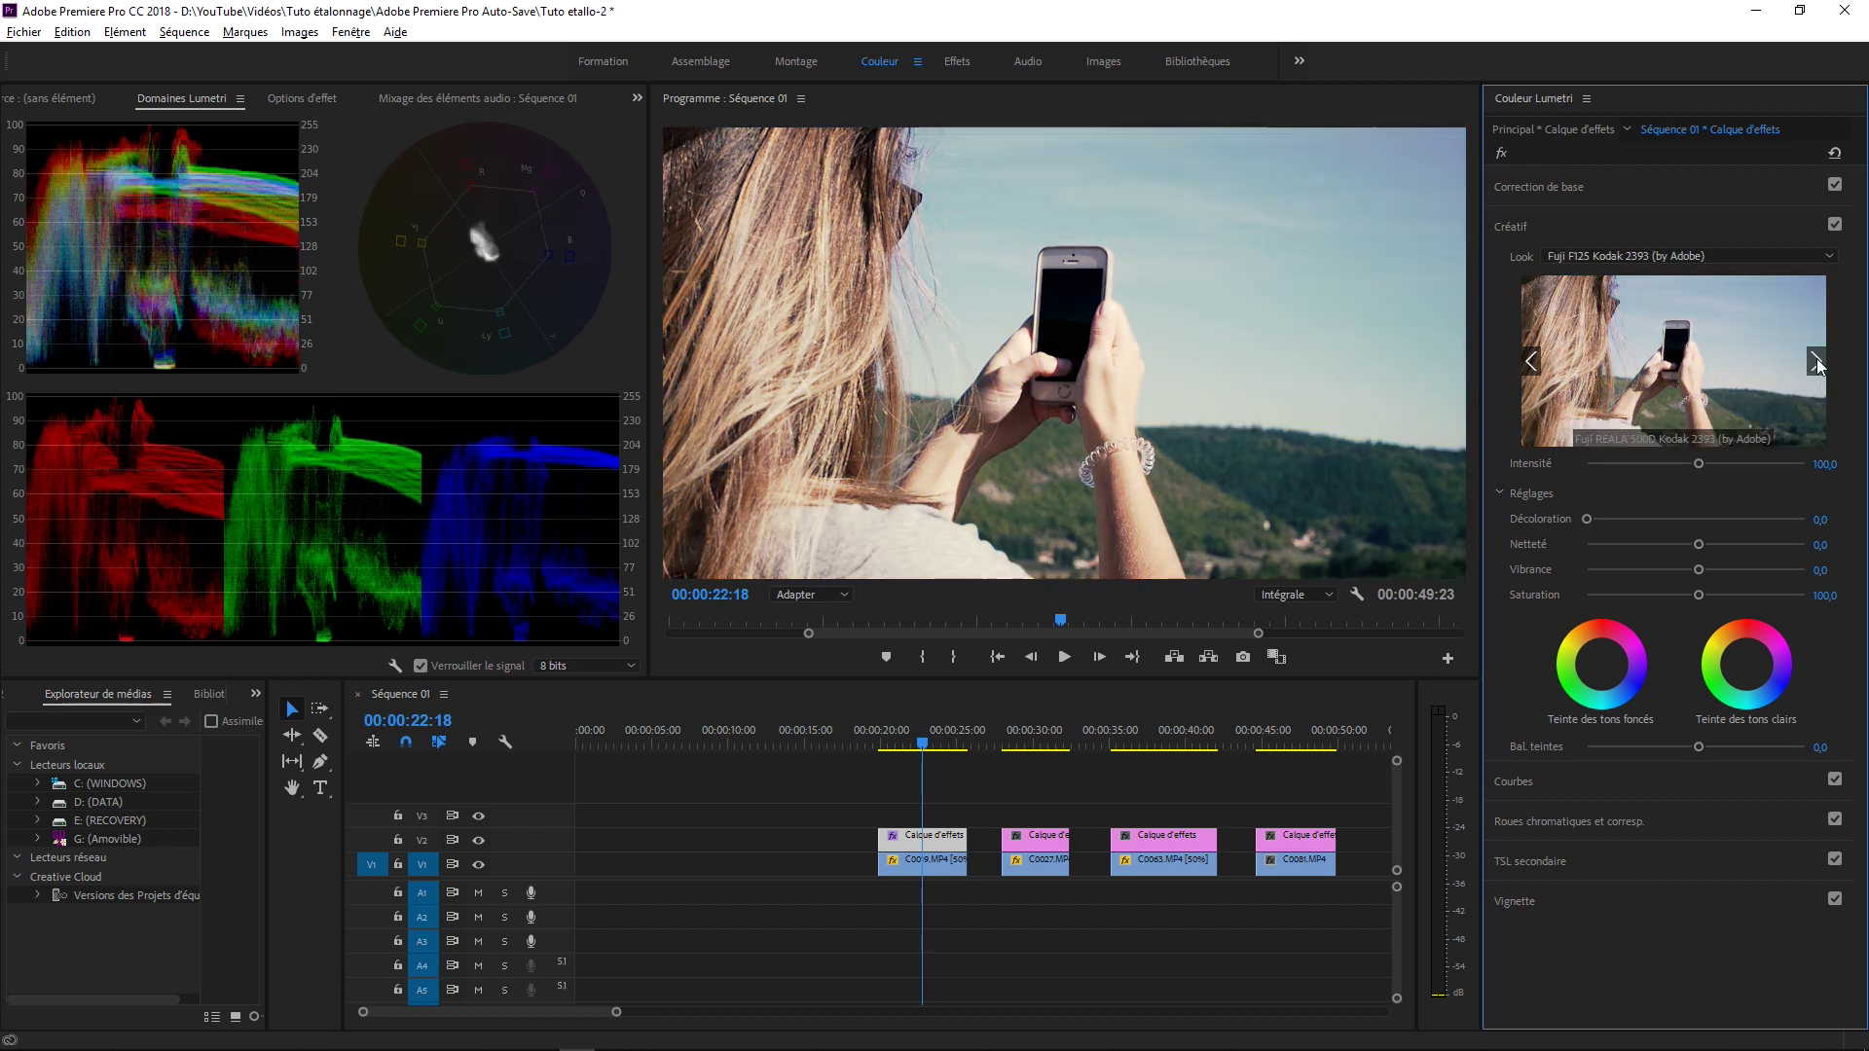
left_click(1662, 355)
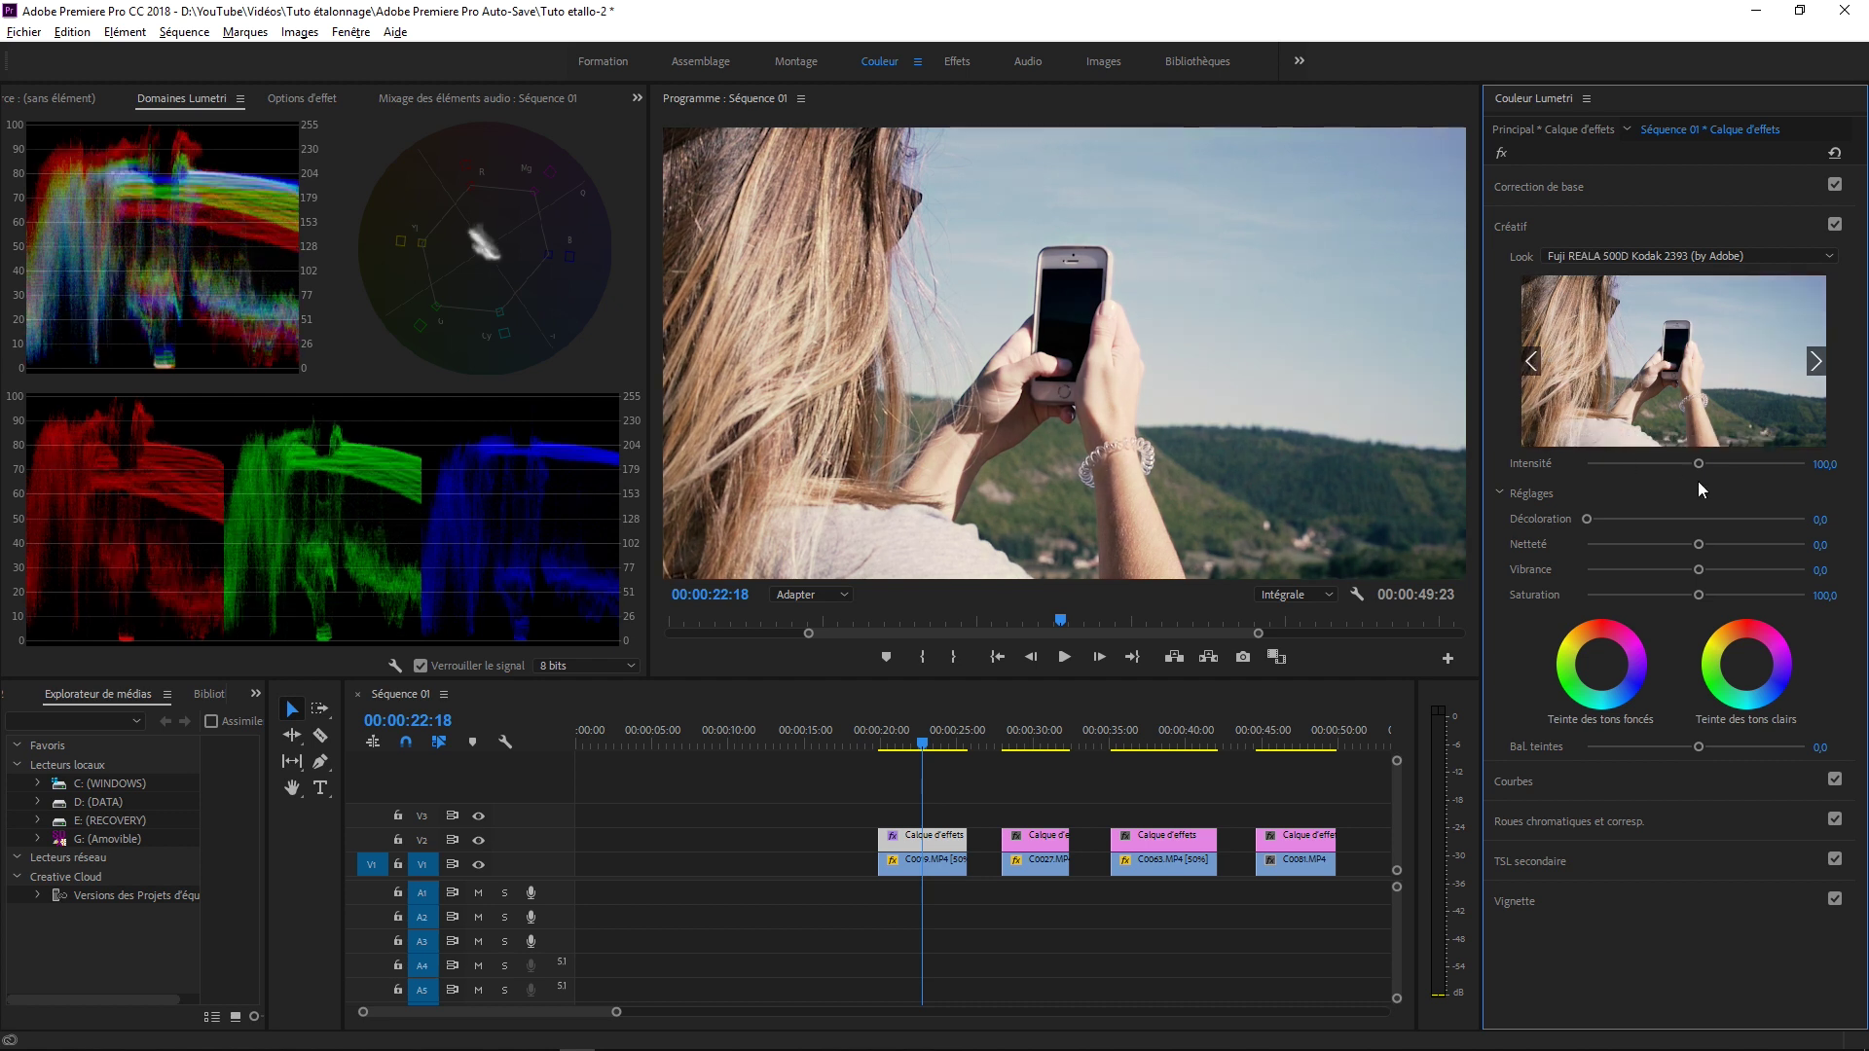
- Raise the look intensity to 200 and try the MH_CINEMA and MH_CINEMA LOG looks
left_click_drag(1698, 463, 1835, 481)
left_click(1647, 255)
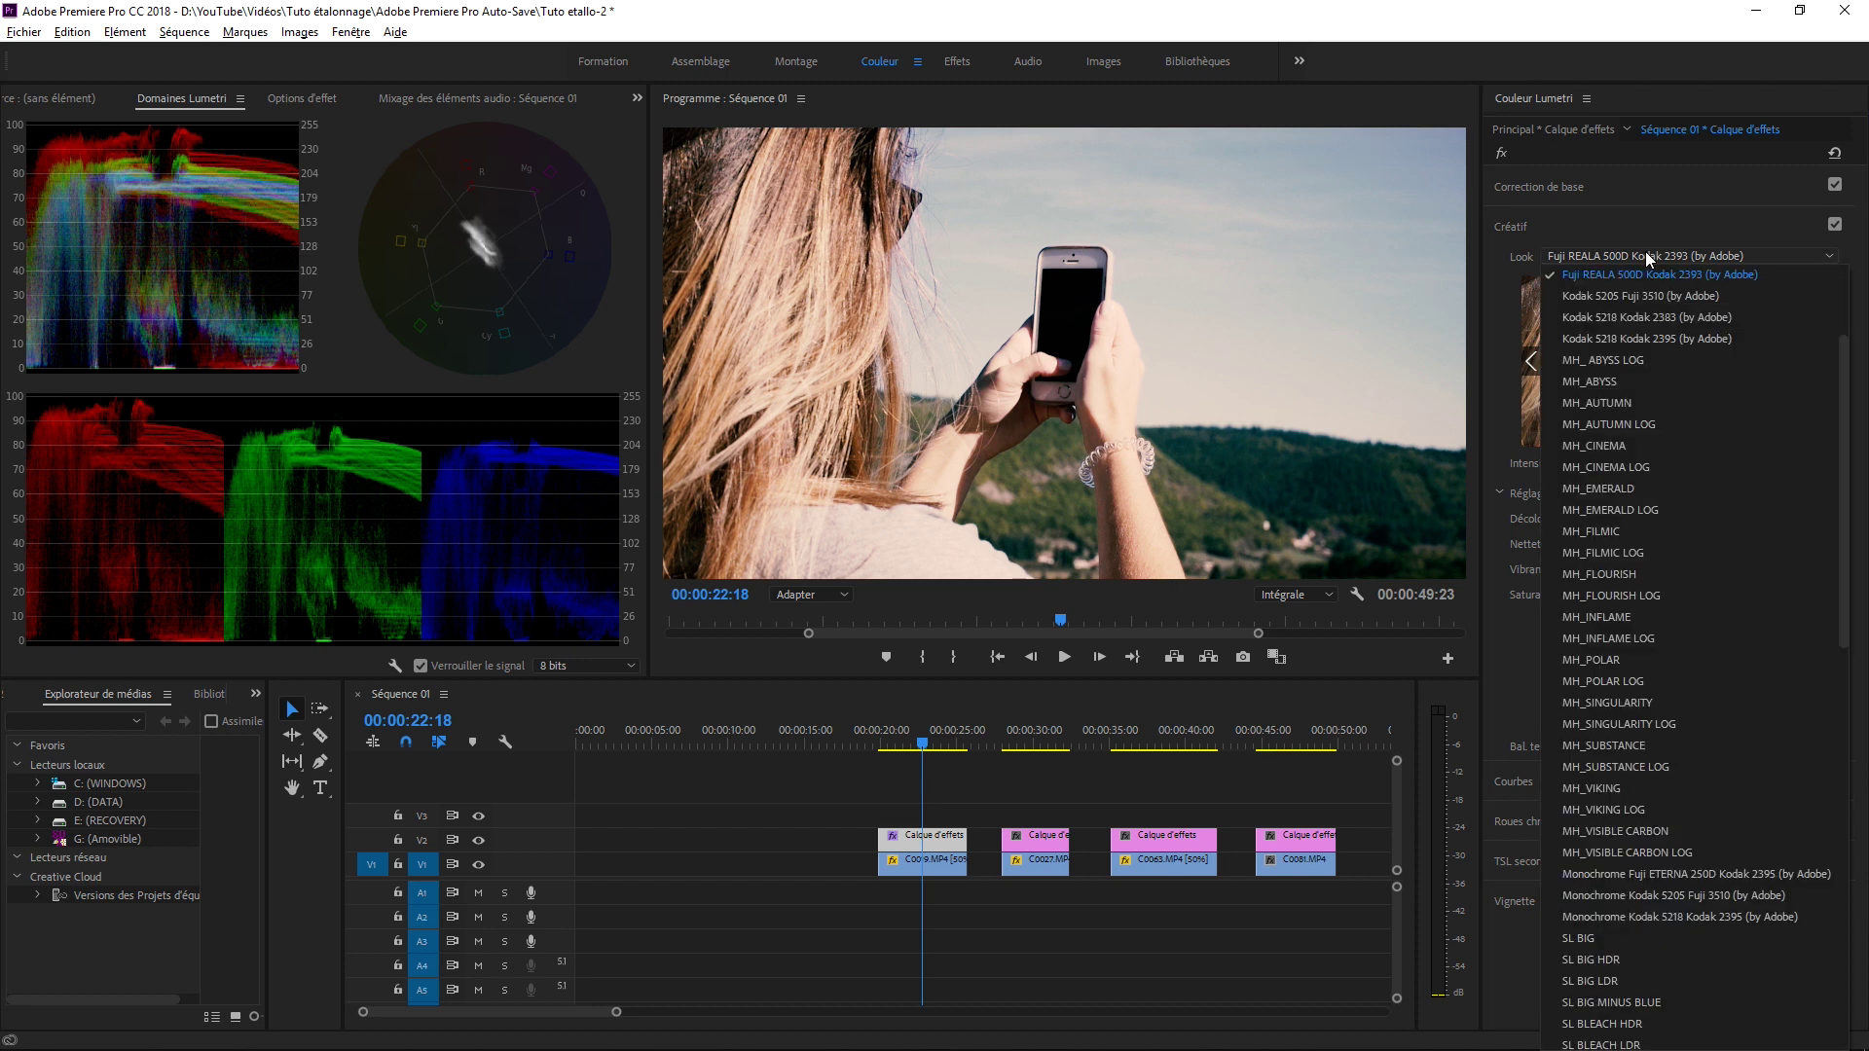
left_click(1608, 449)
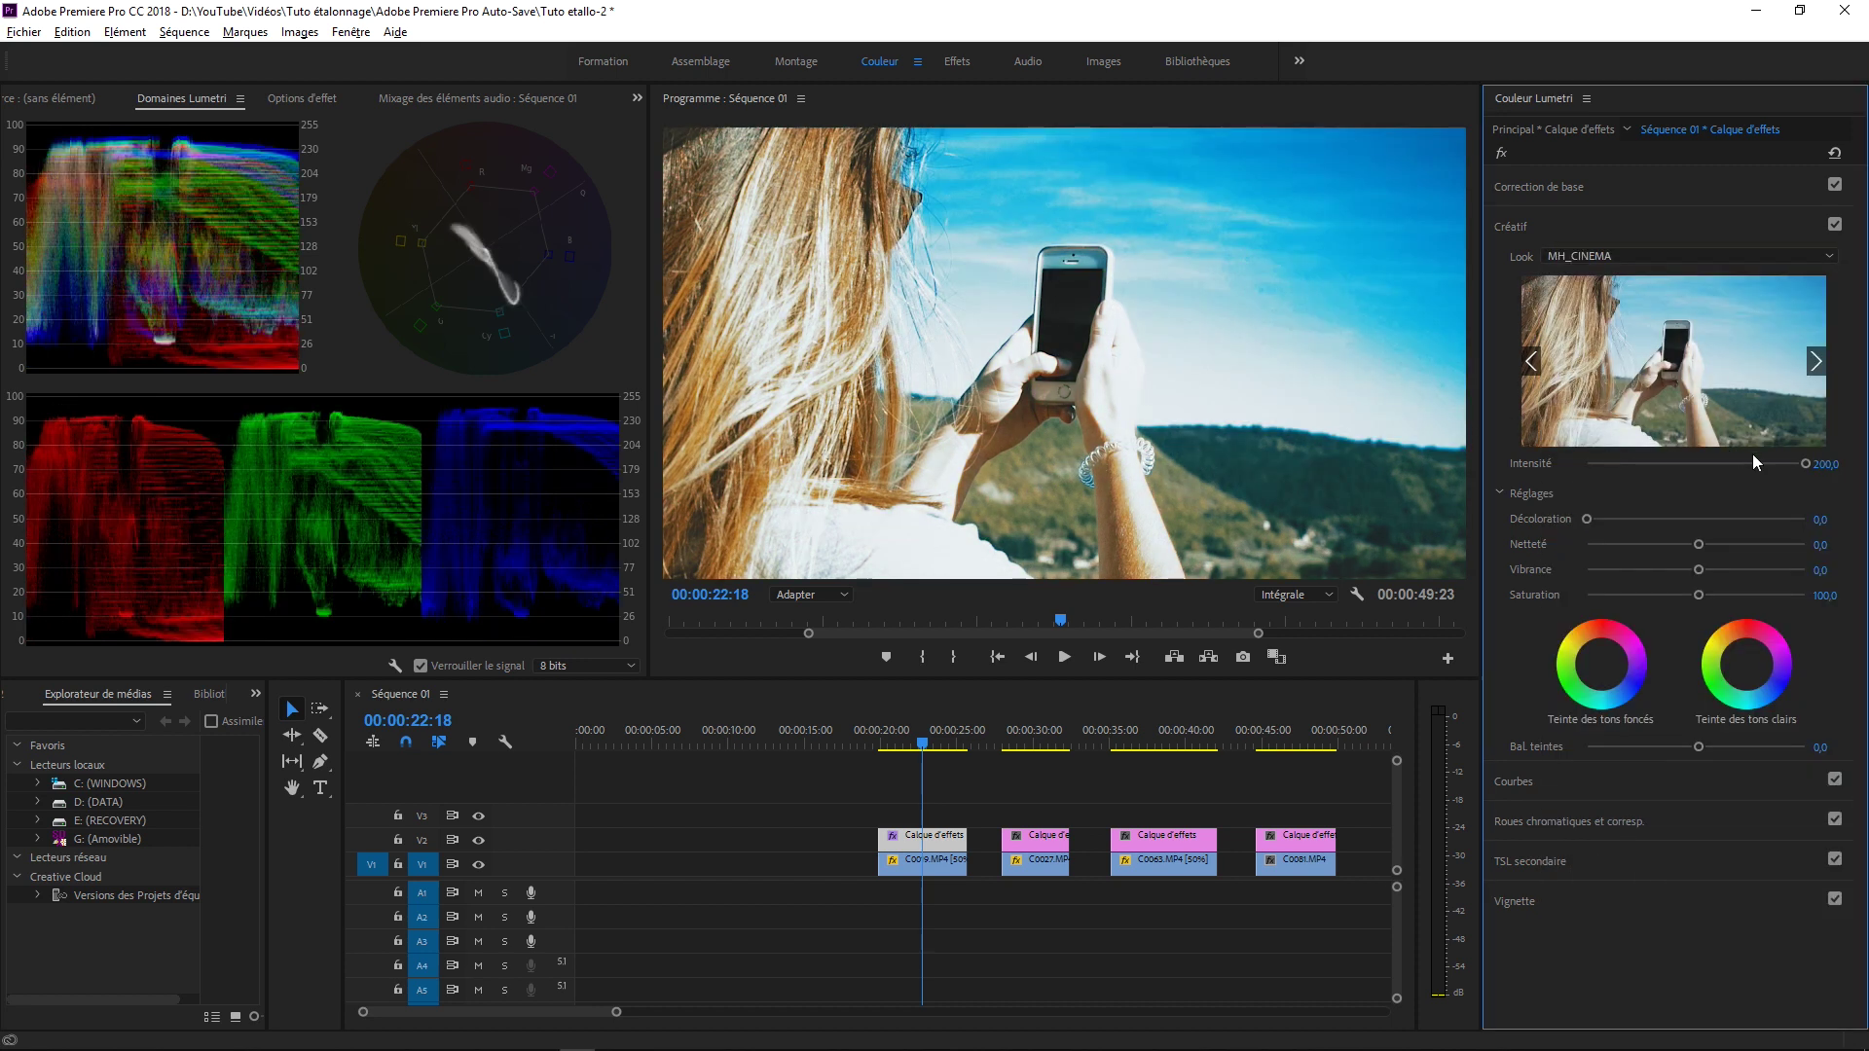
left_click(1666, 255)
left_click(1596, 296)
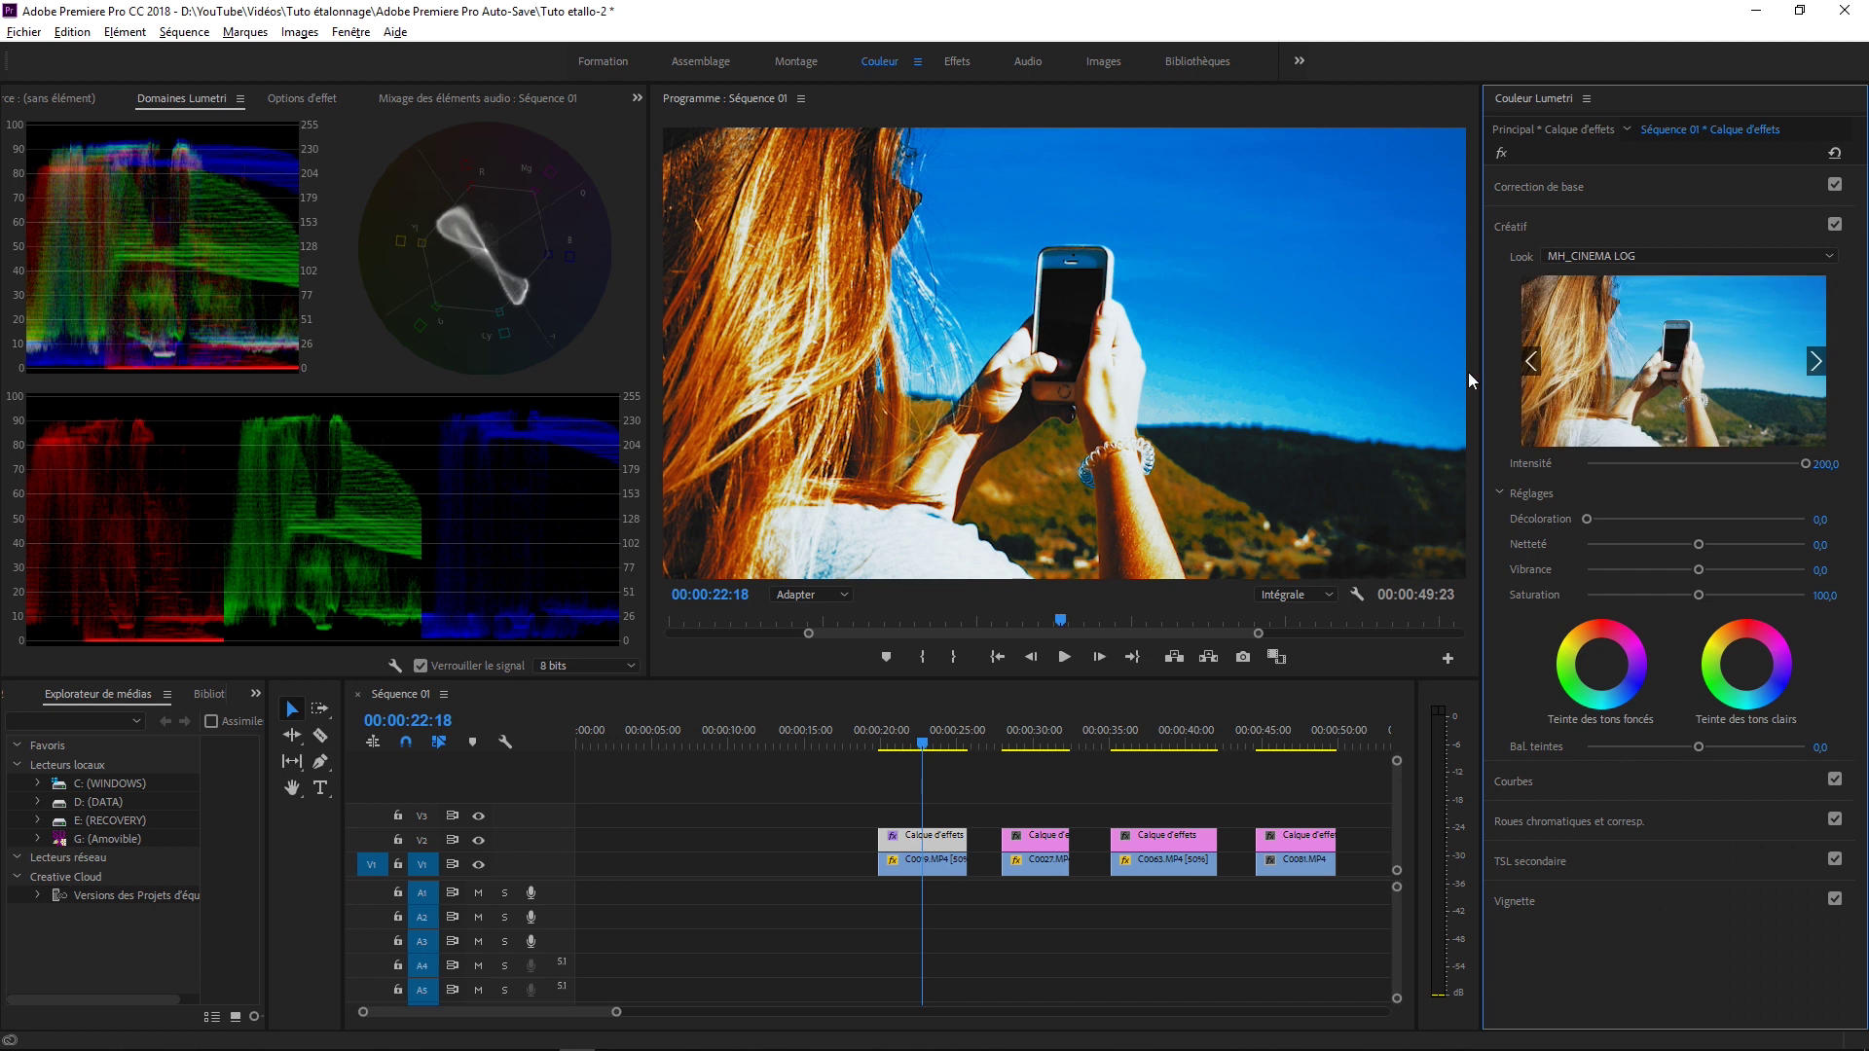
- Apply the MH_INFLAME look to the adjustment layer with an intensity of 90
left_click_drag(1798, 465, 1704, 464)
left_click(1617, 259)
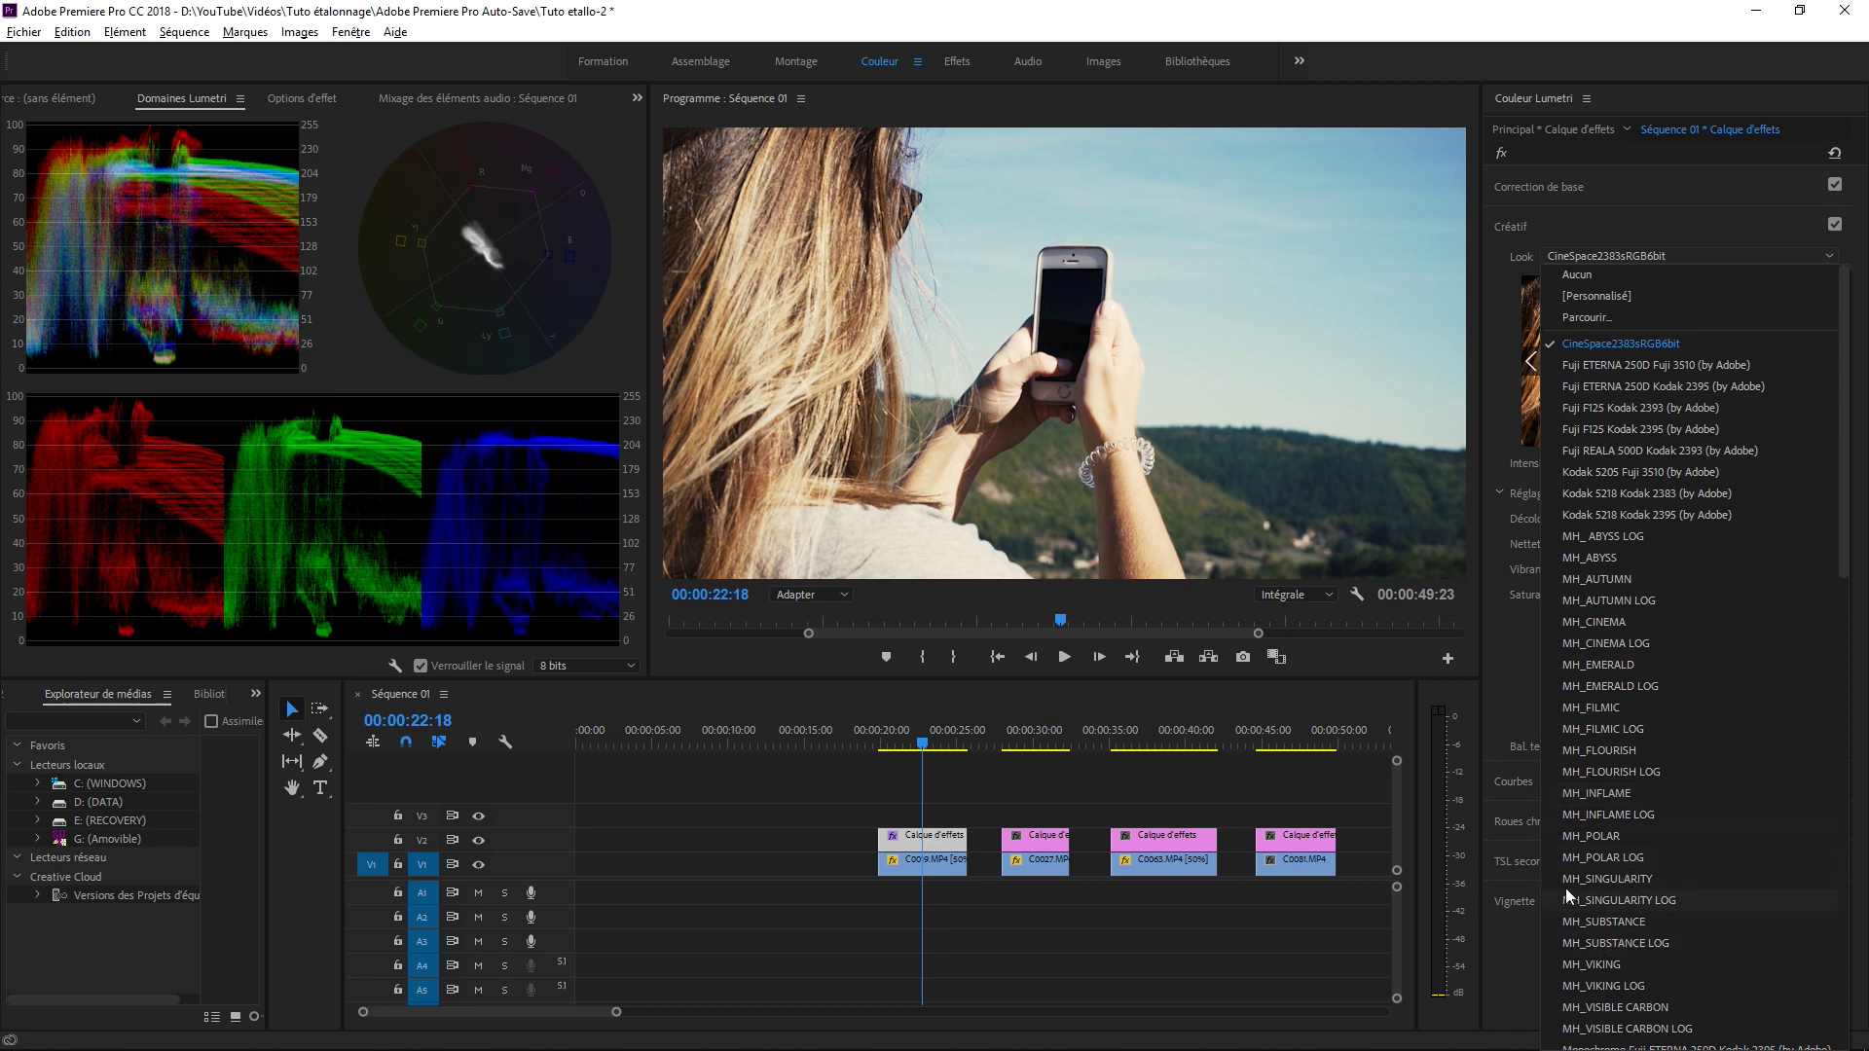
left_click(1571, 793)
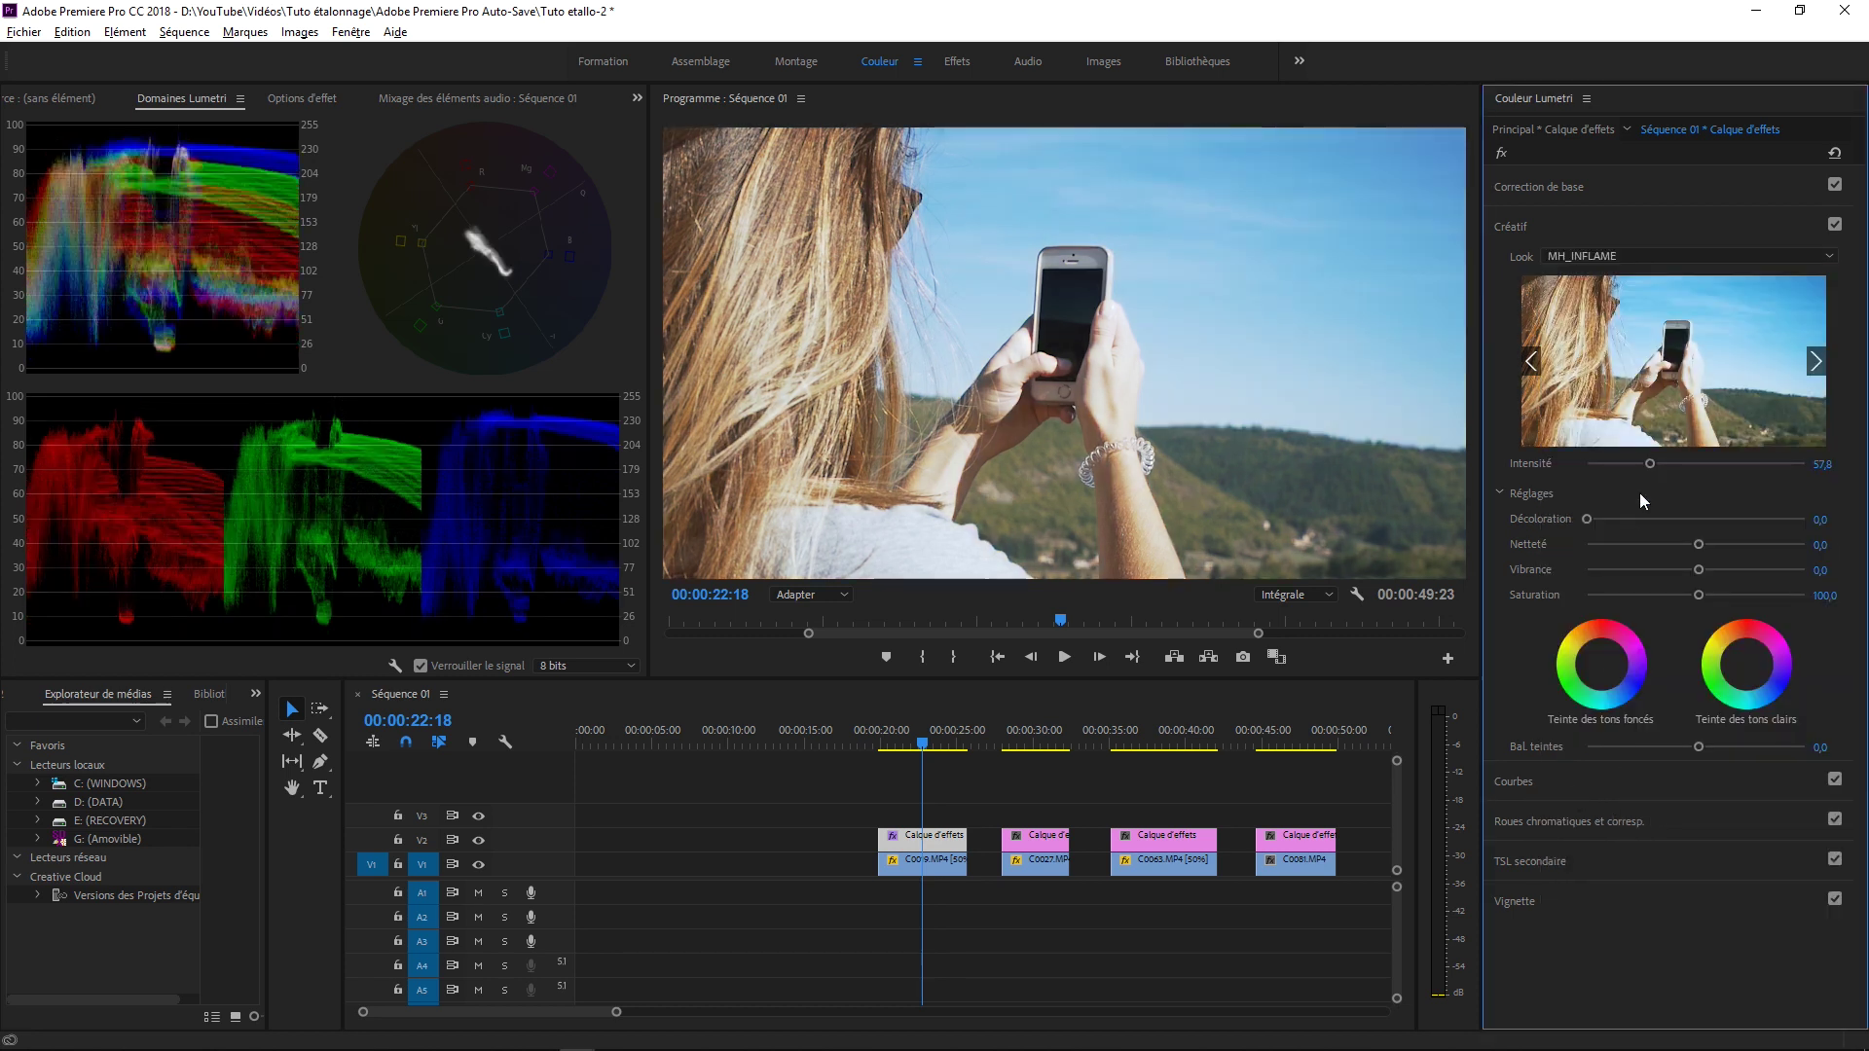
left_click_drag(1654, 463, 1688, 466)
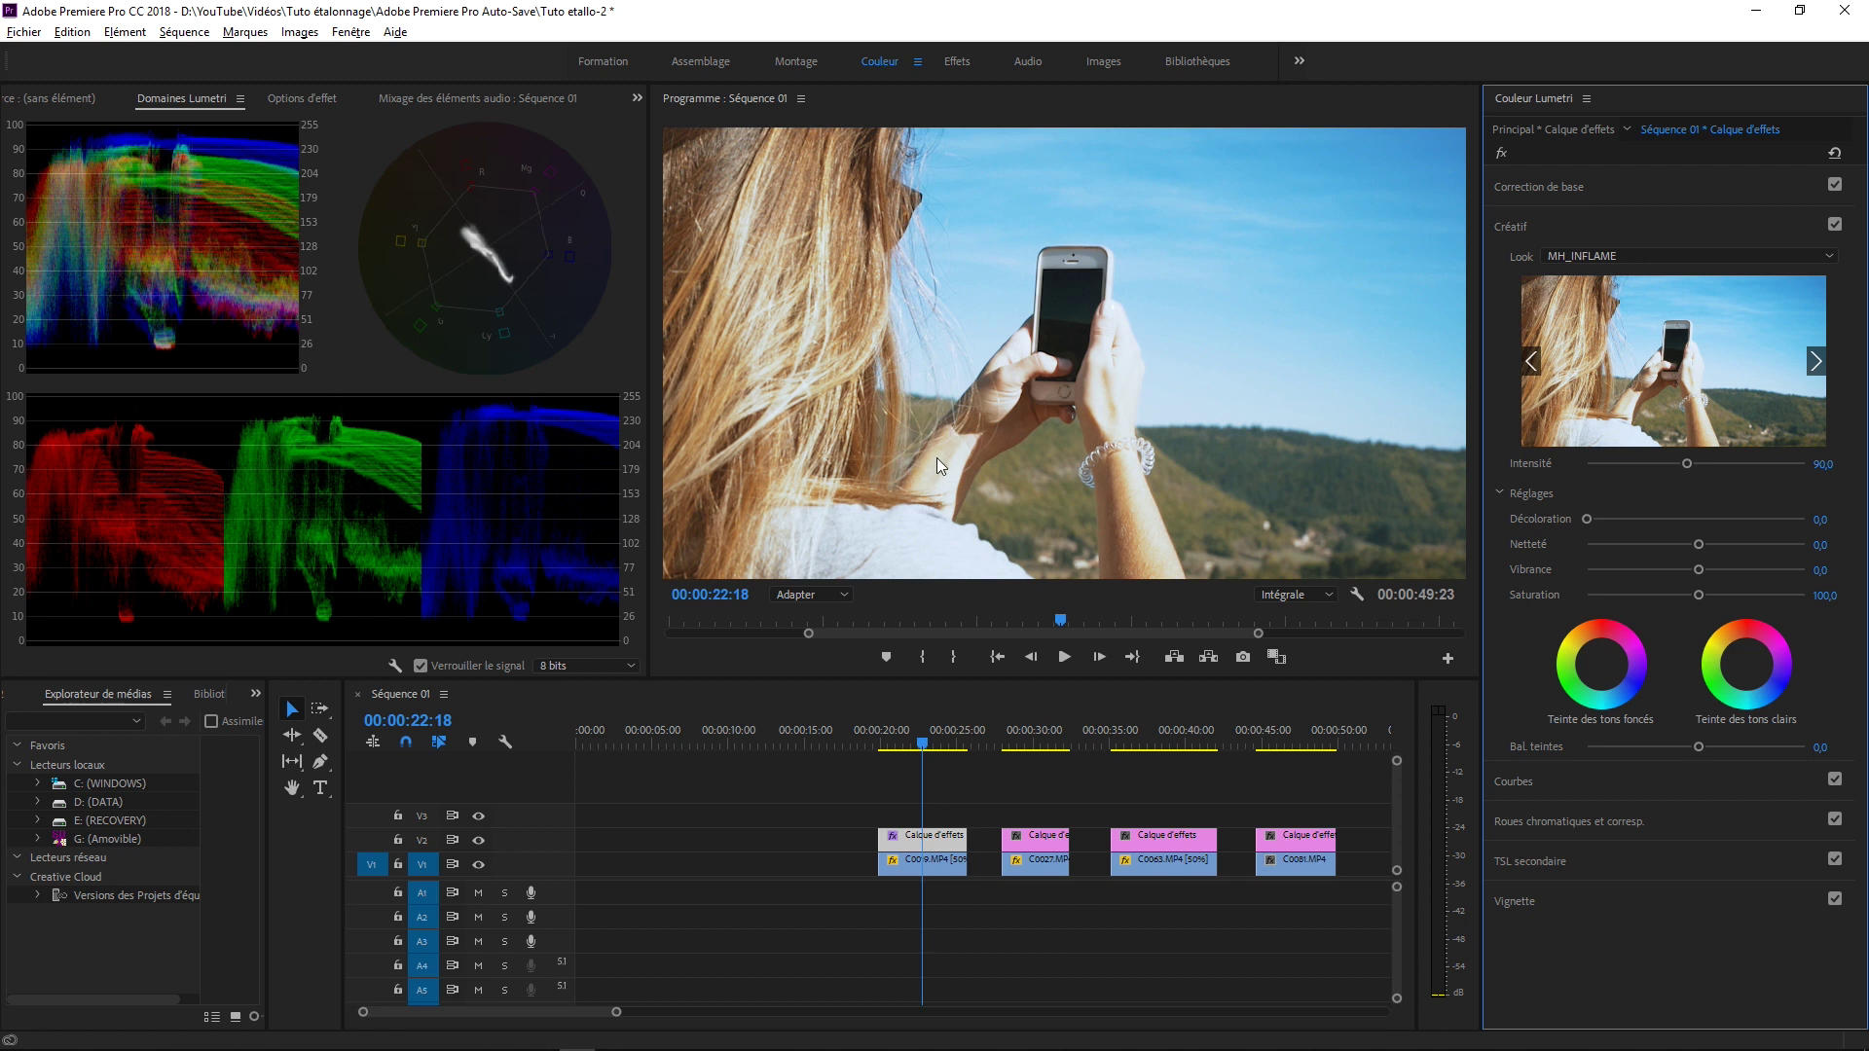
- In the basic correction, set Blancs to -82.2, Contraste to 56.4 and Noirs to -12.9
left_click(1635, 184)
left_click_drag(1698, 504, 1604, 506)
left_click(1819, 429)
type("40")
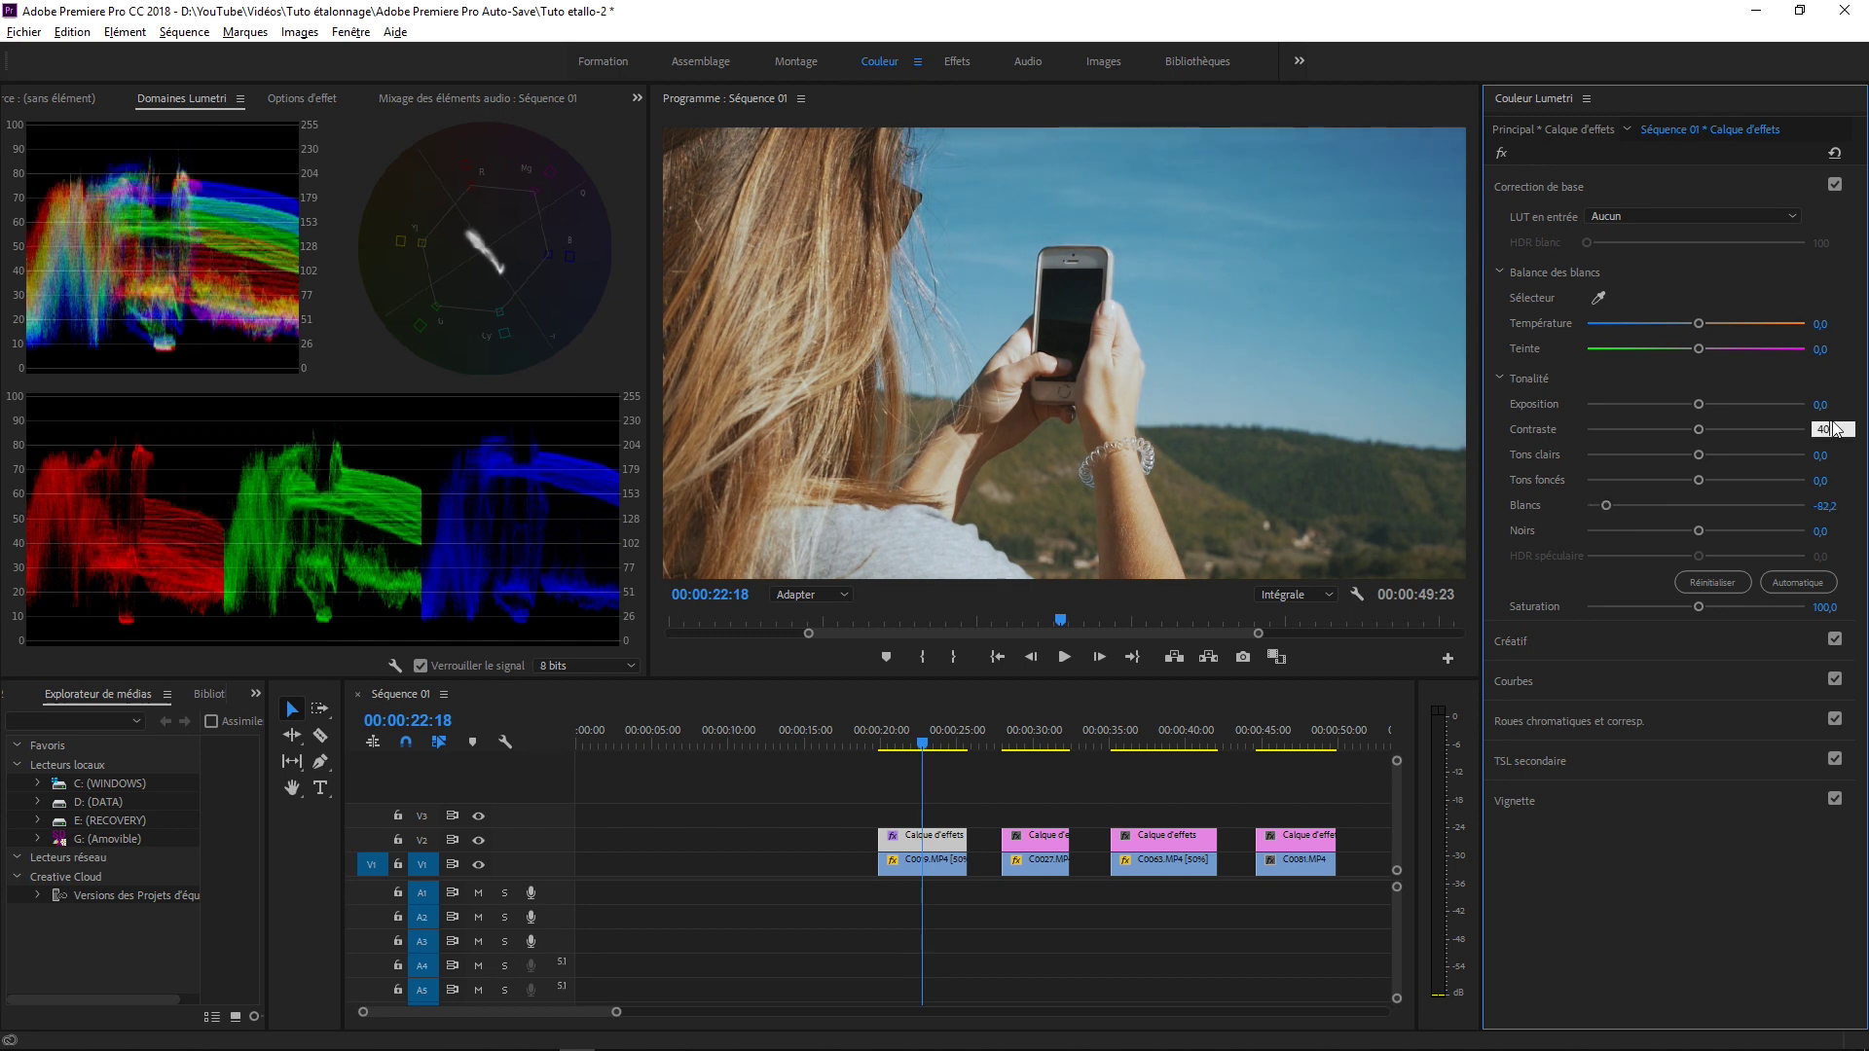
key("Return")
left_click_drag(1698, 531, 1679, 528)
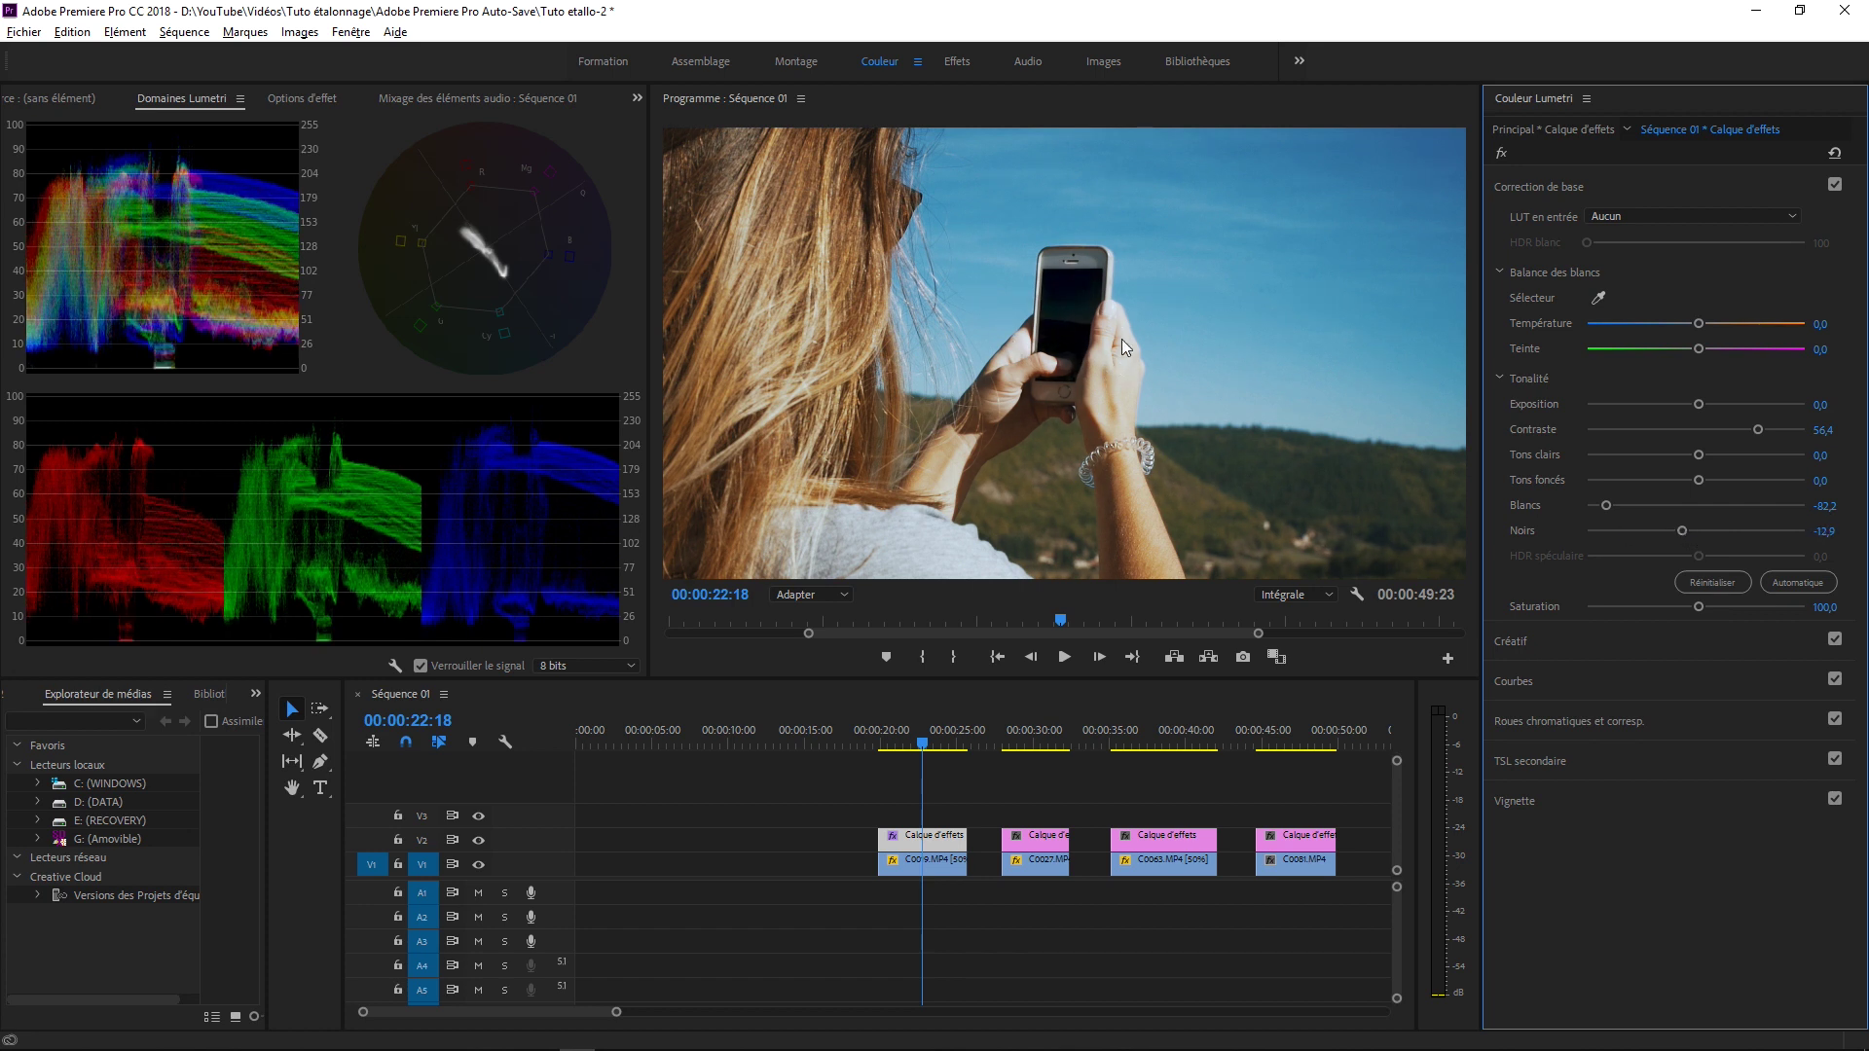
- Review the scope types offered for the Lumetri scopes and the list of available panels, keeping the current display
right_click(204, 386)
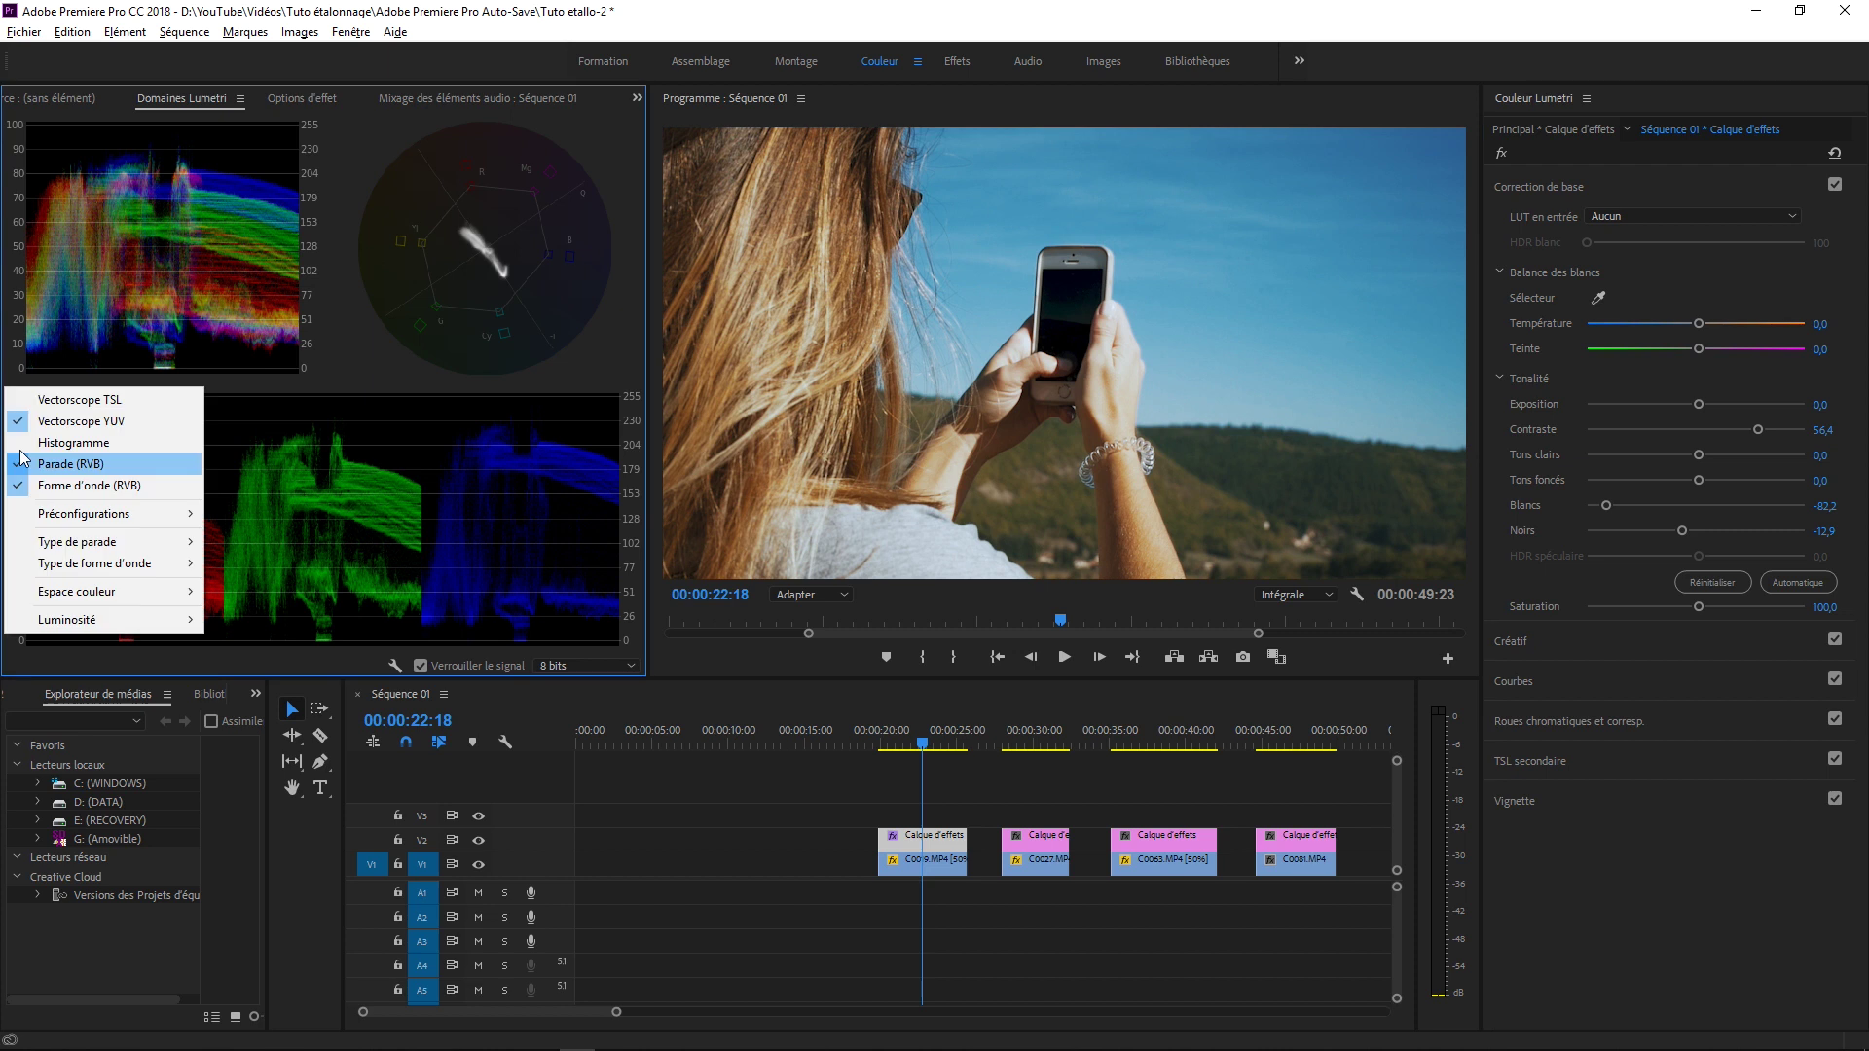
left_click(358, 369)
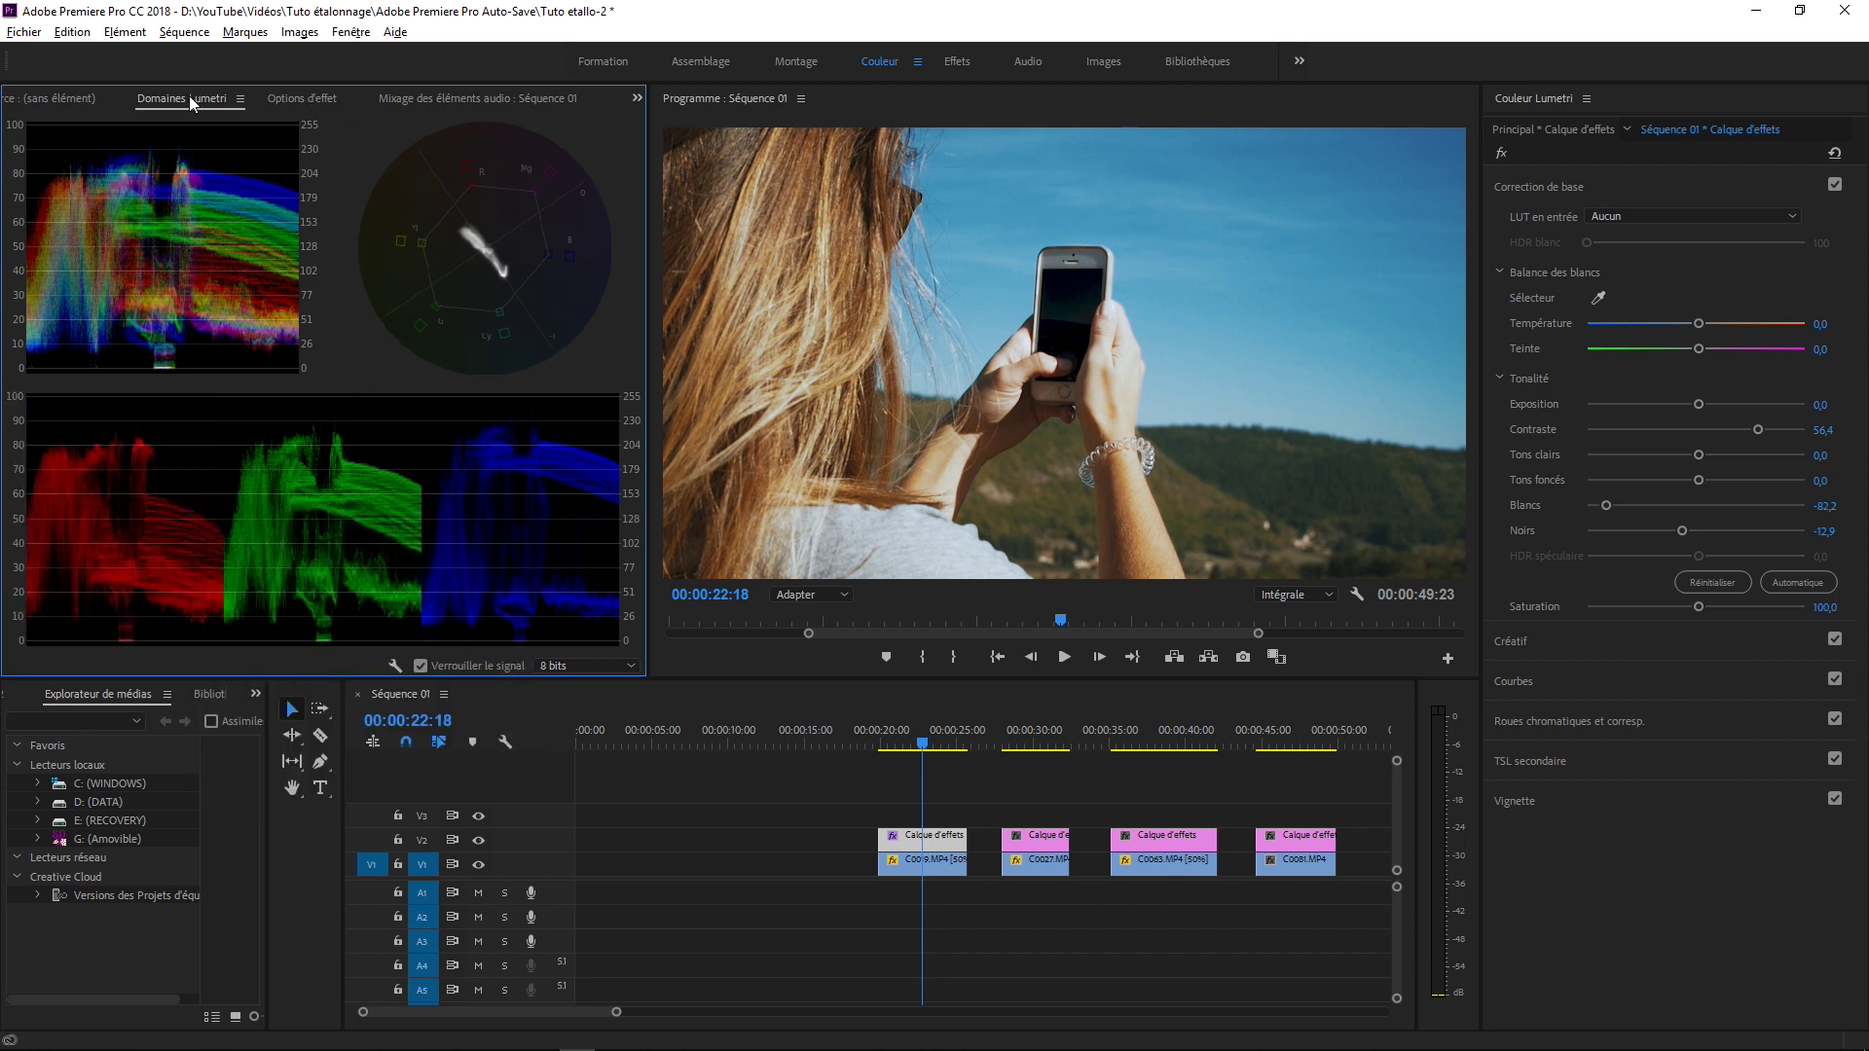
left_click(350, 33)
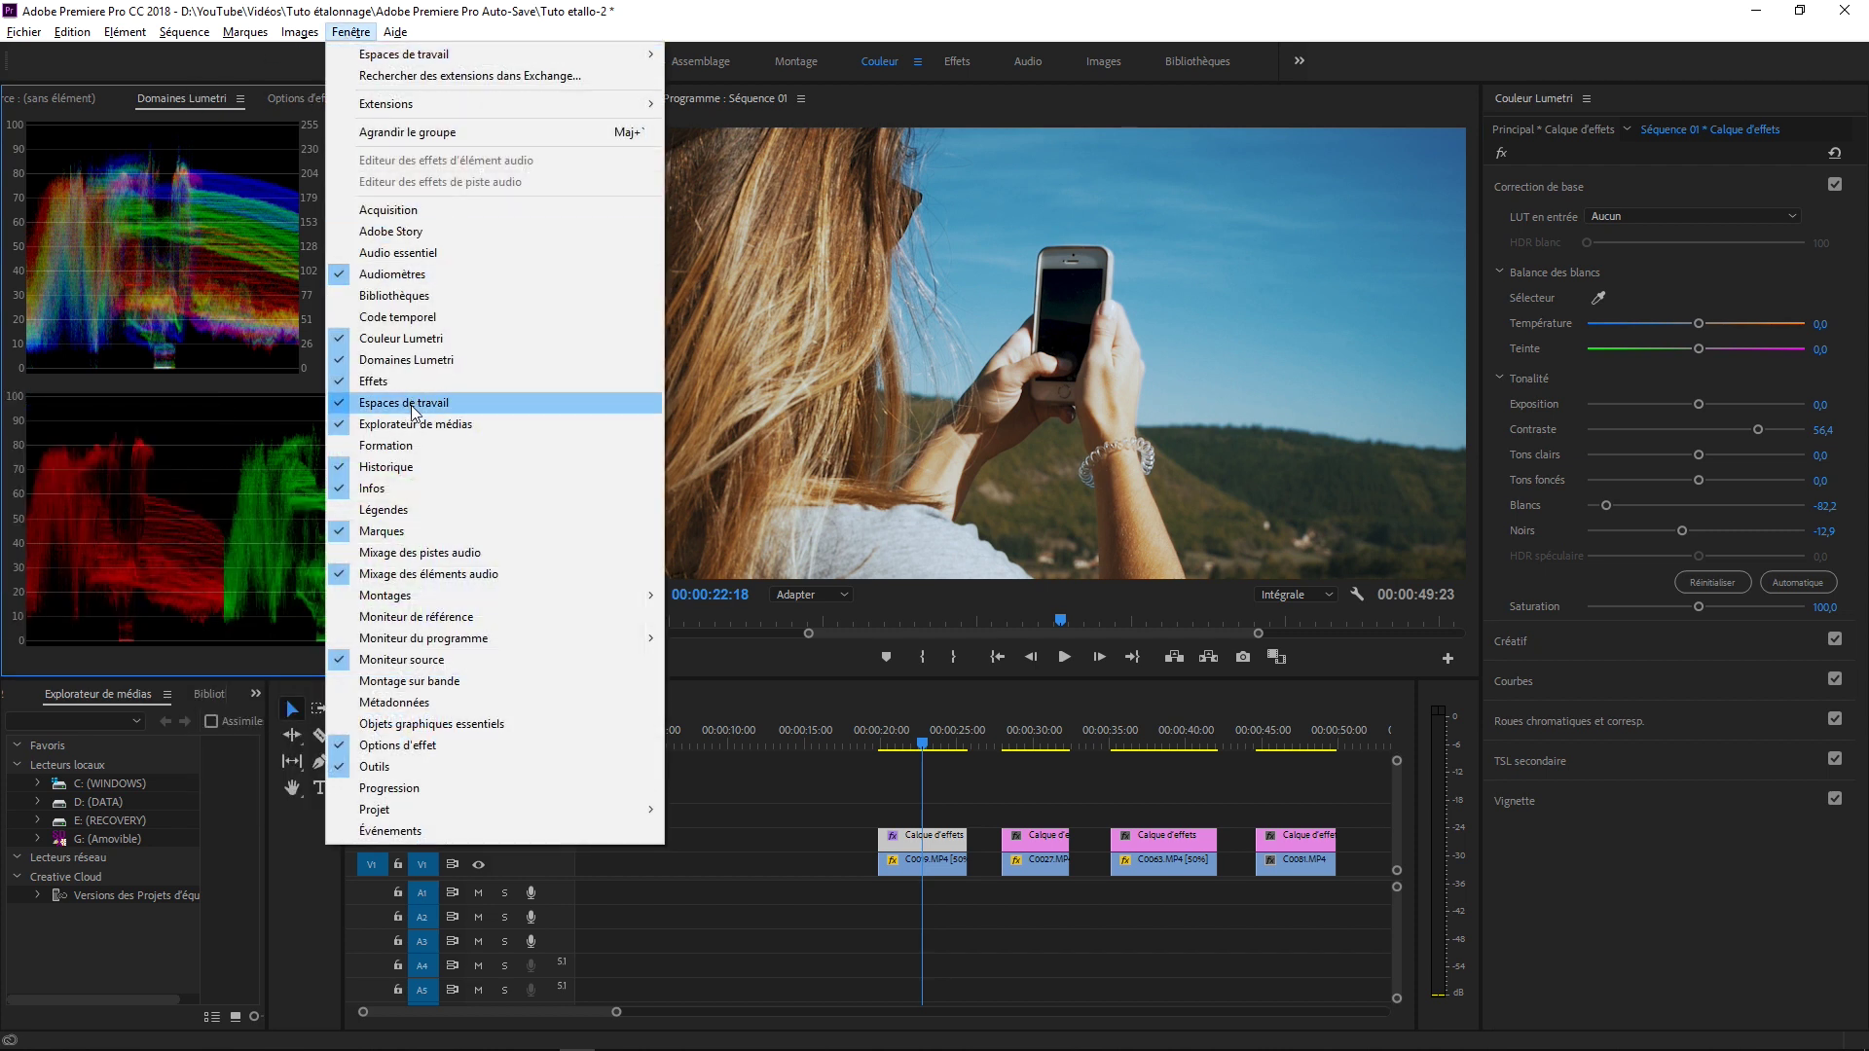
left_click(193, 245)
right_click(368, 337)
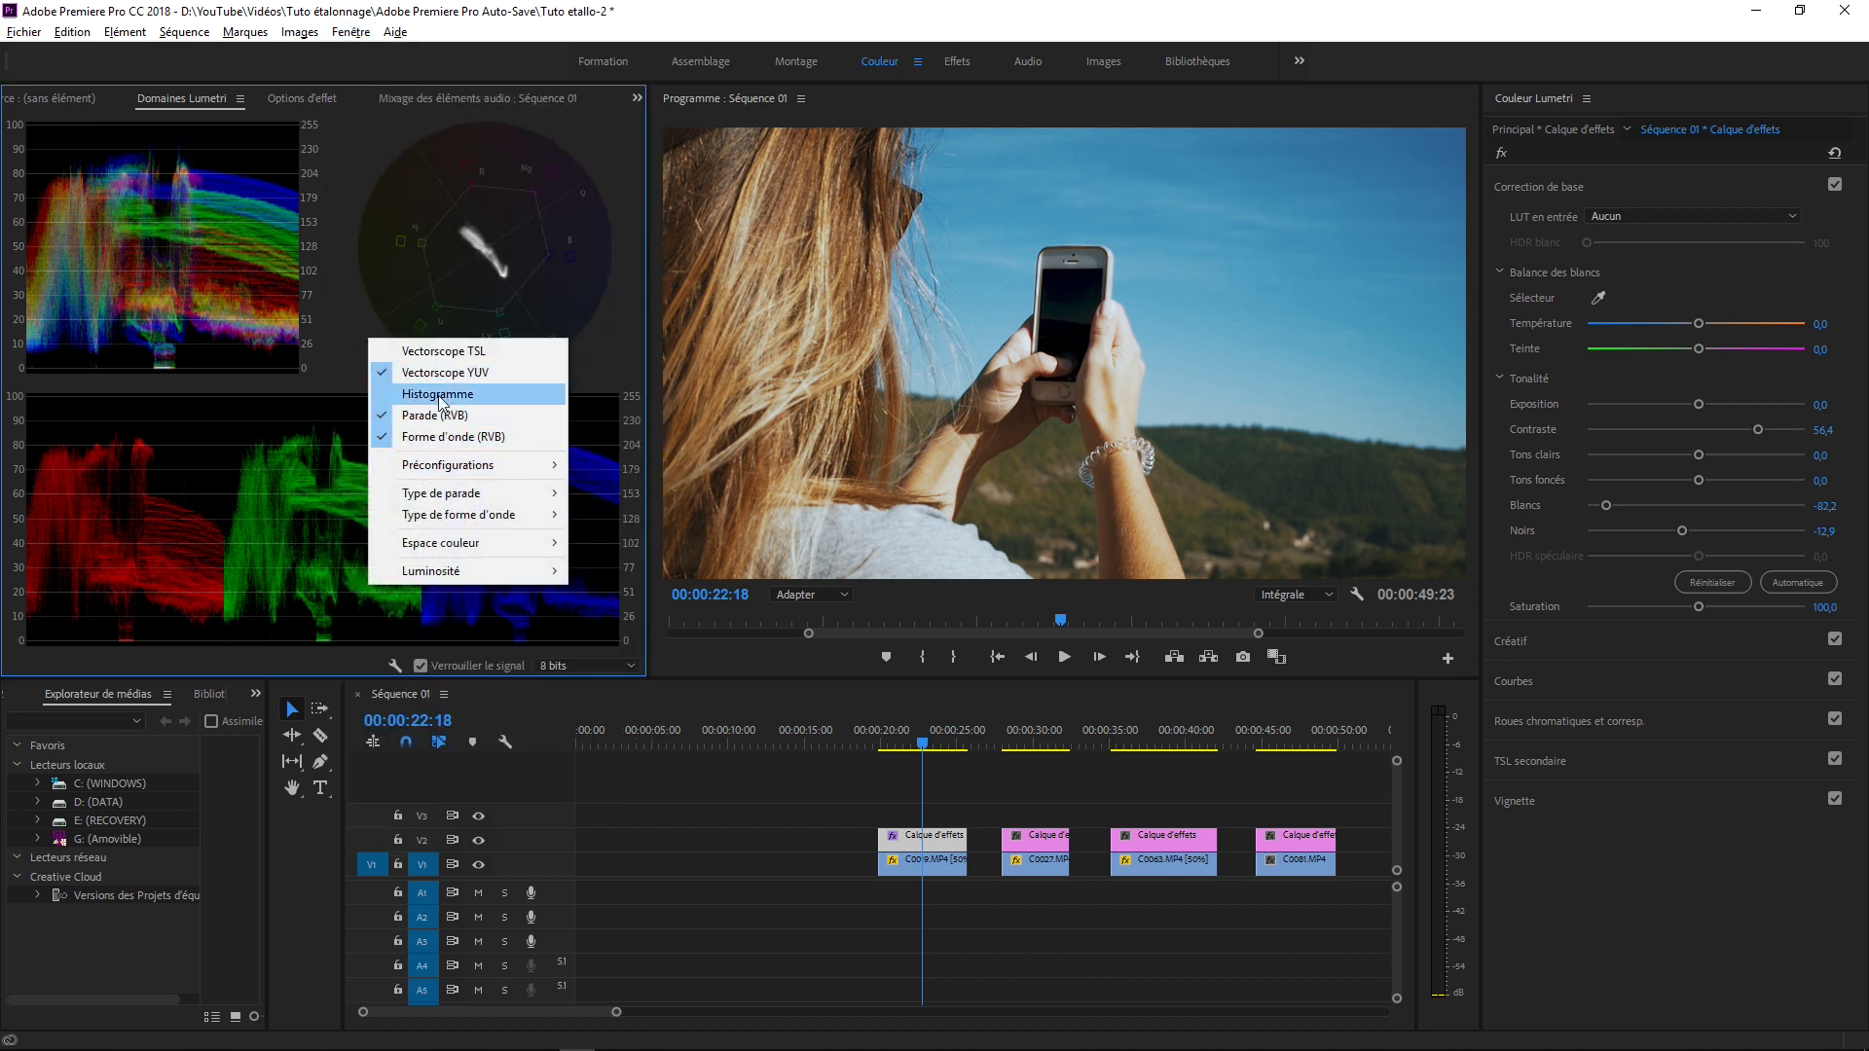
left_click(349, 283)
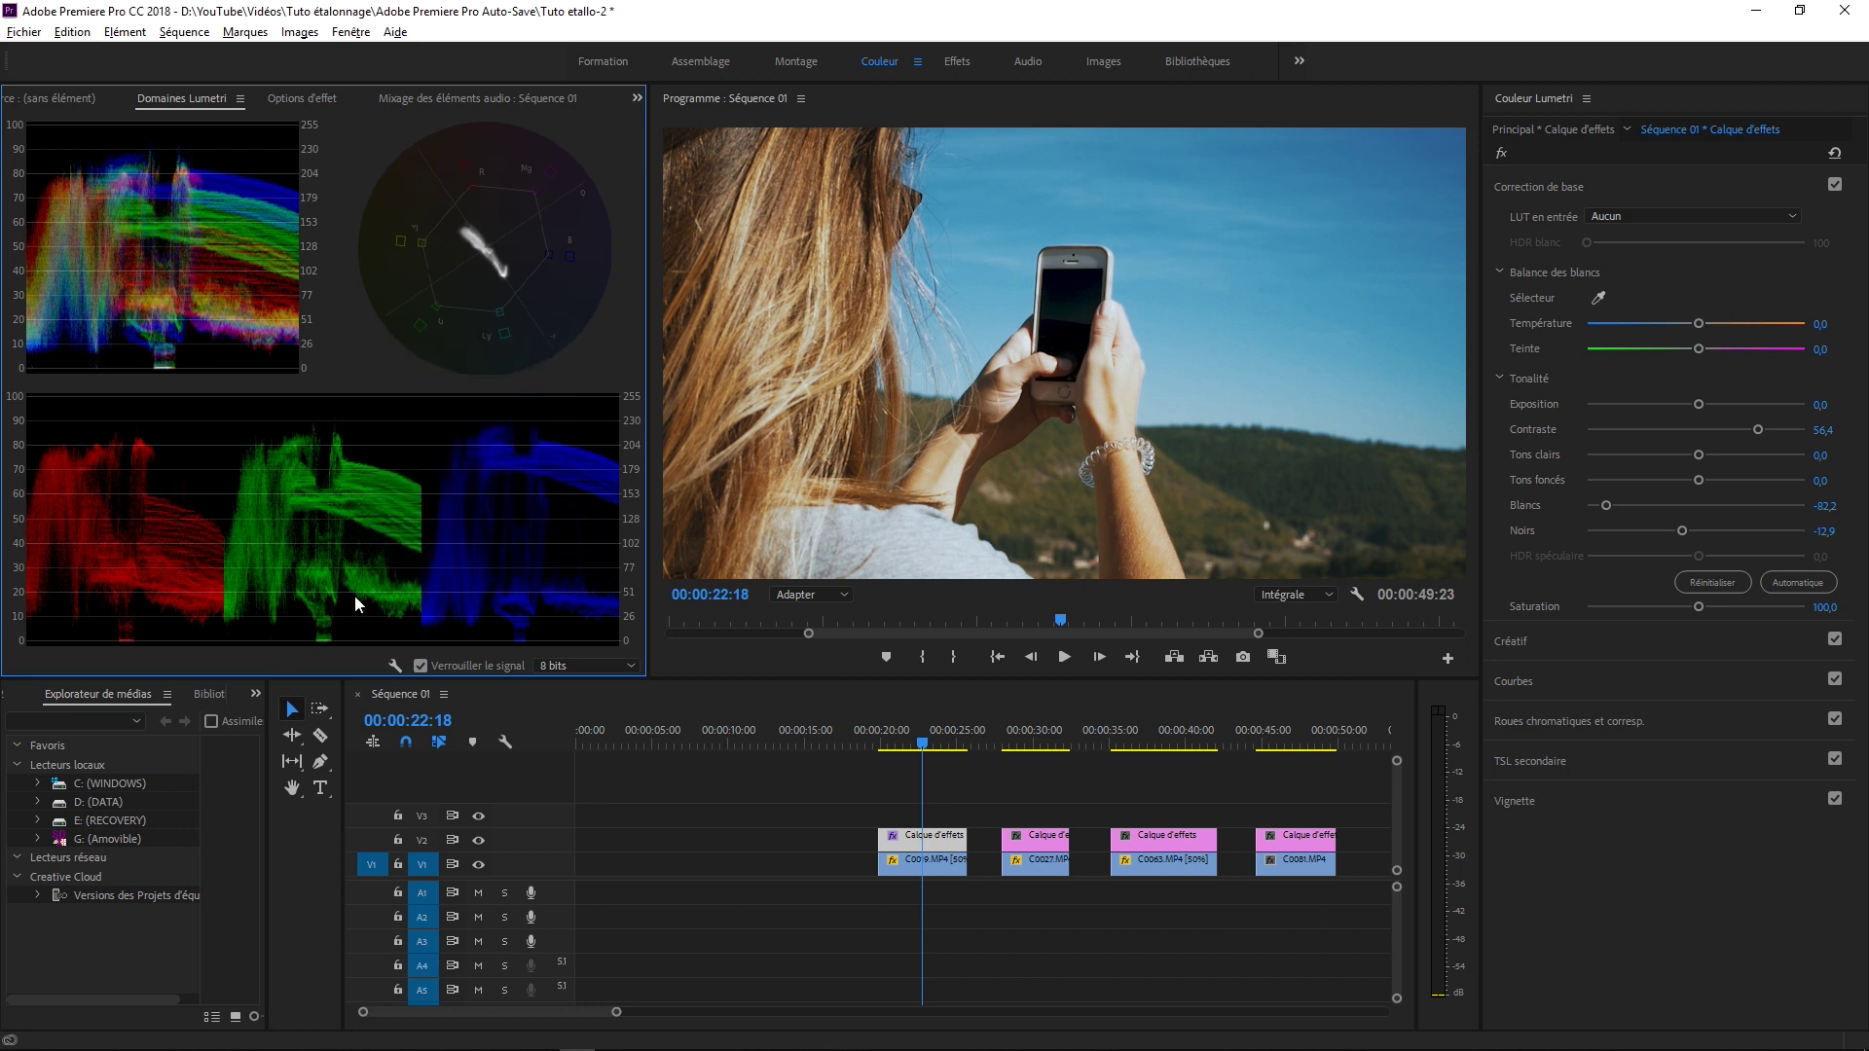
- Reset the Noirs value of the basic correction to 0
left_click(1831, 531)
type("0")
key("Return")
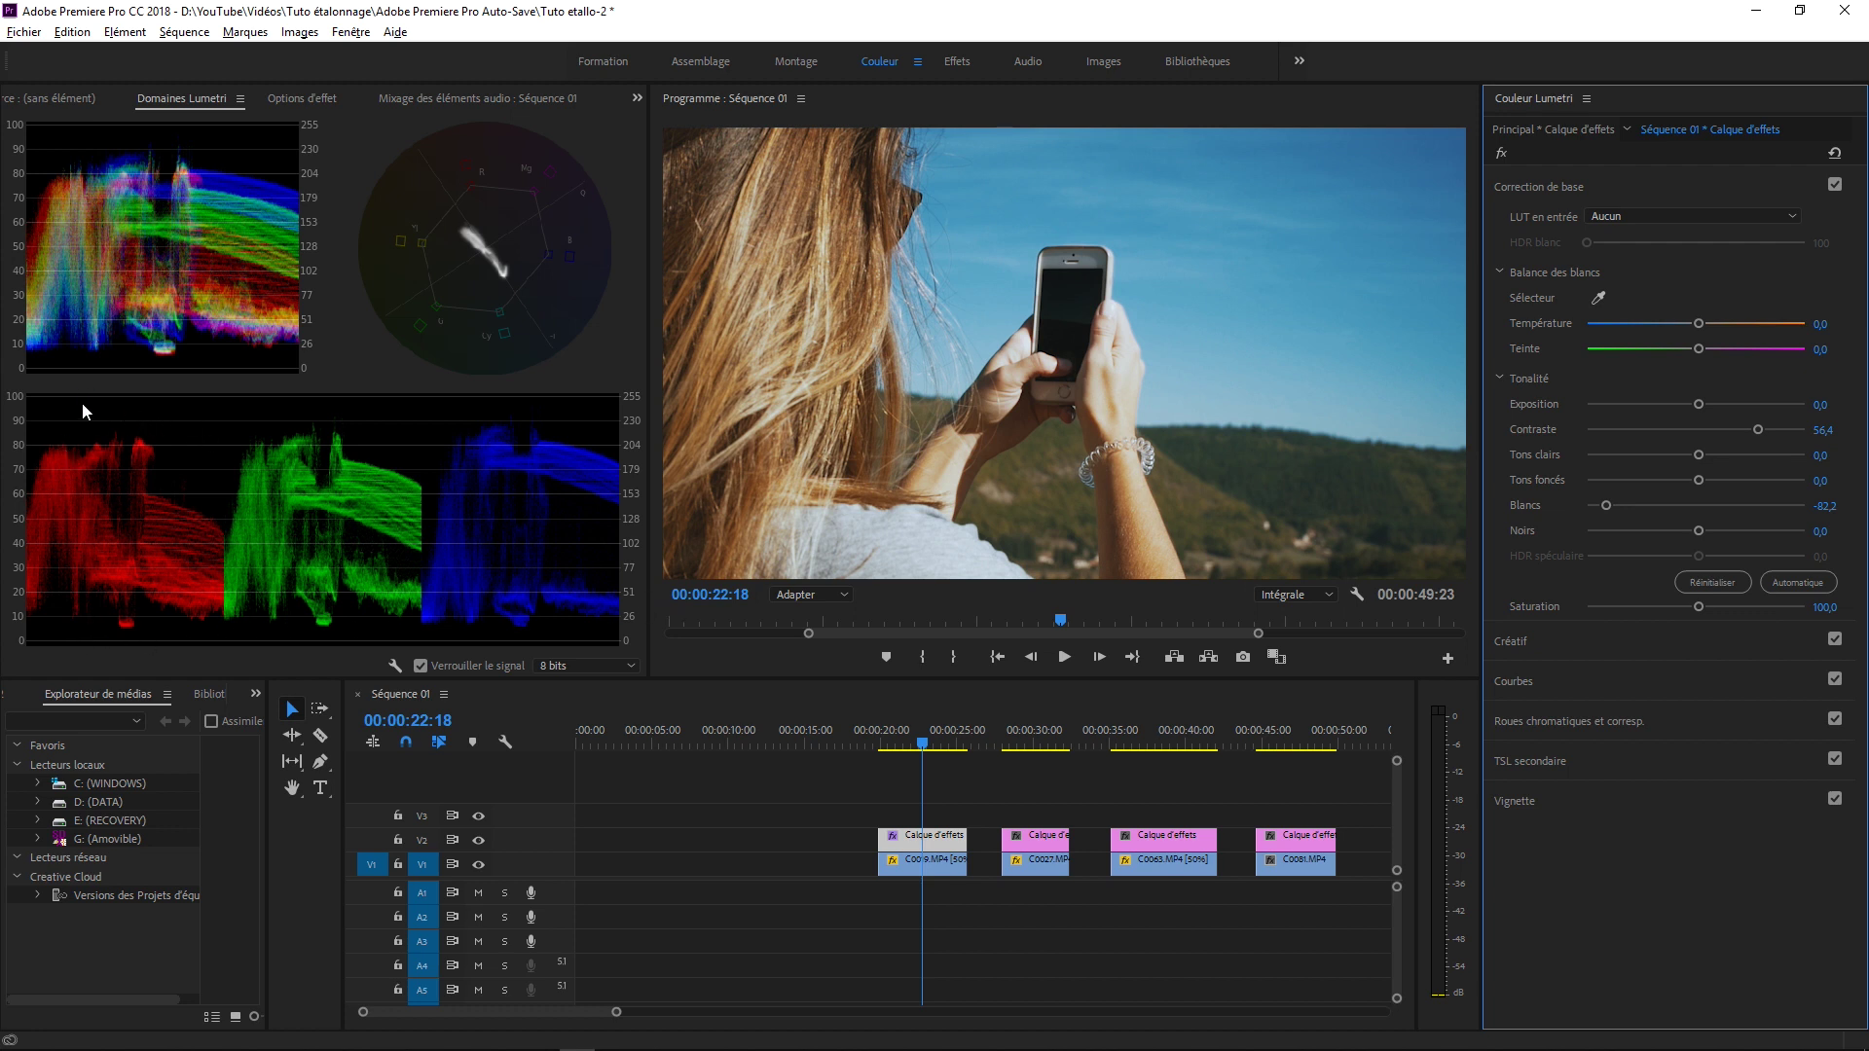
- Try lowering Noirs to -8.4 and to -5.8, resetting it to 0 after each trial
left_click_drag(1696, 529, 1685, 529)
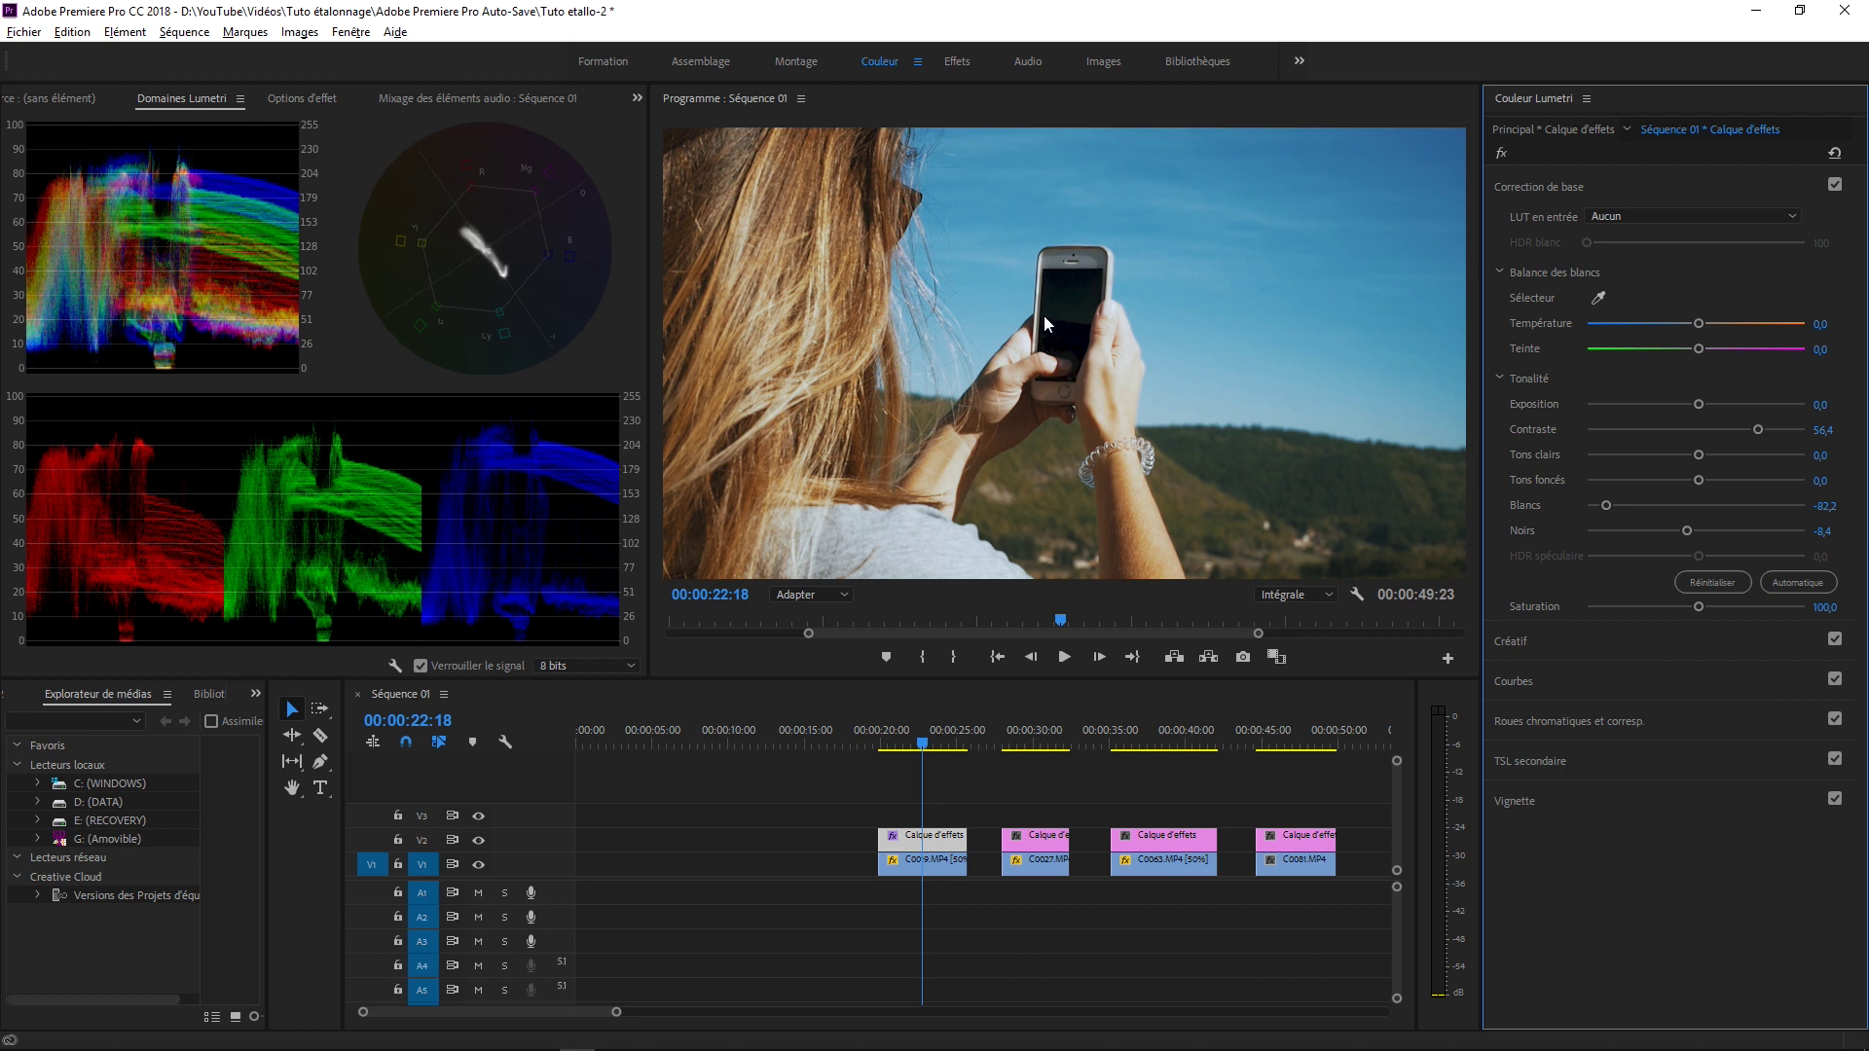
left_click(1822, 530)
type("0")
key("Return")
left_click_drag(1698, 530, 1692, 532)
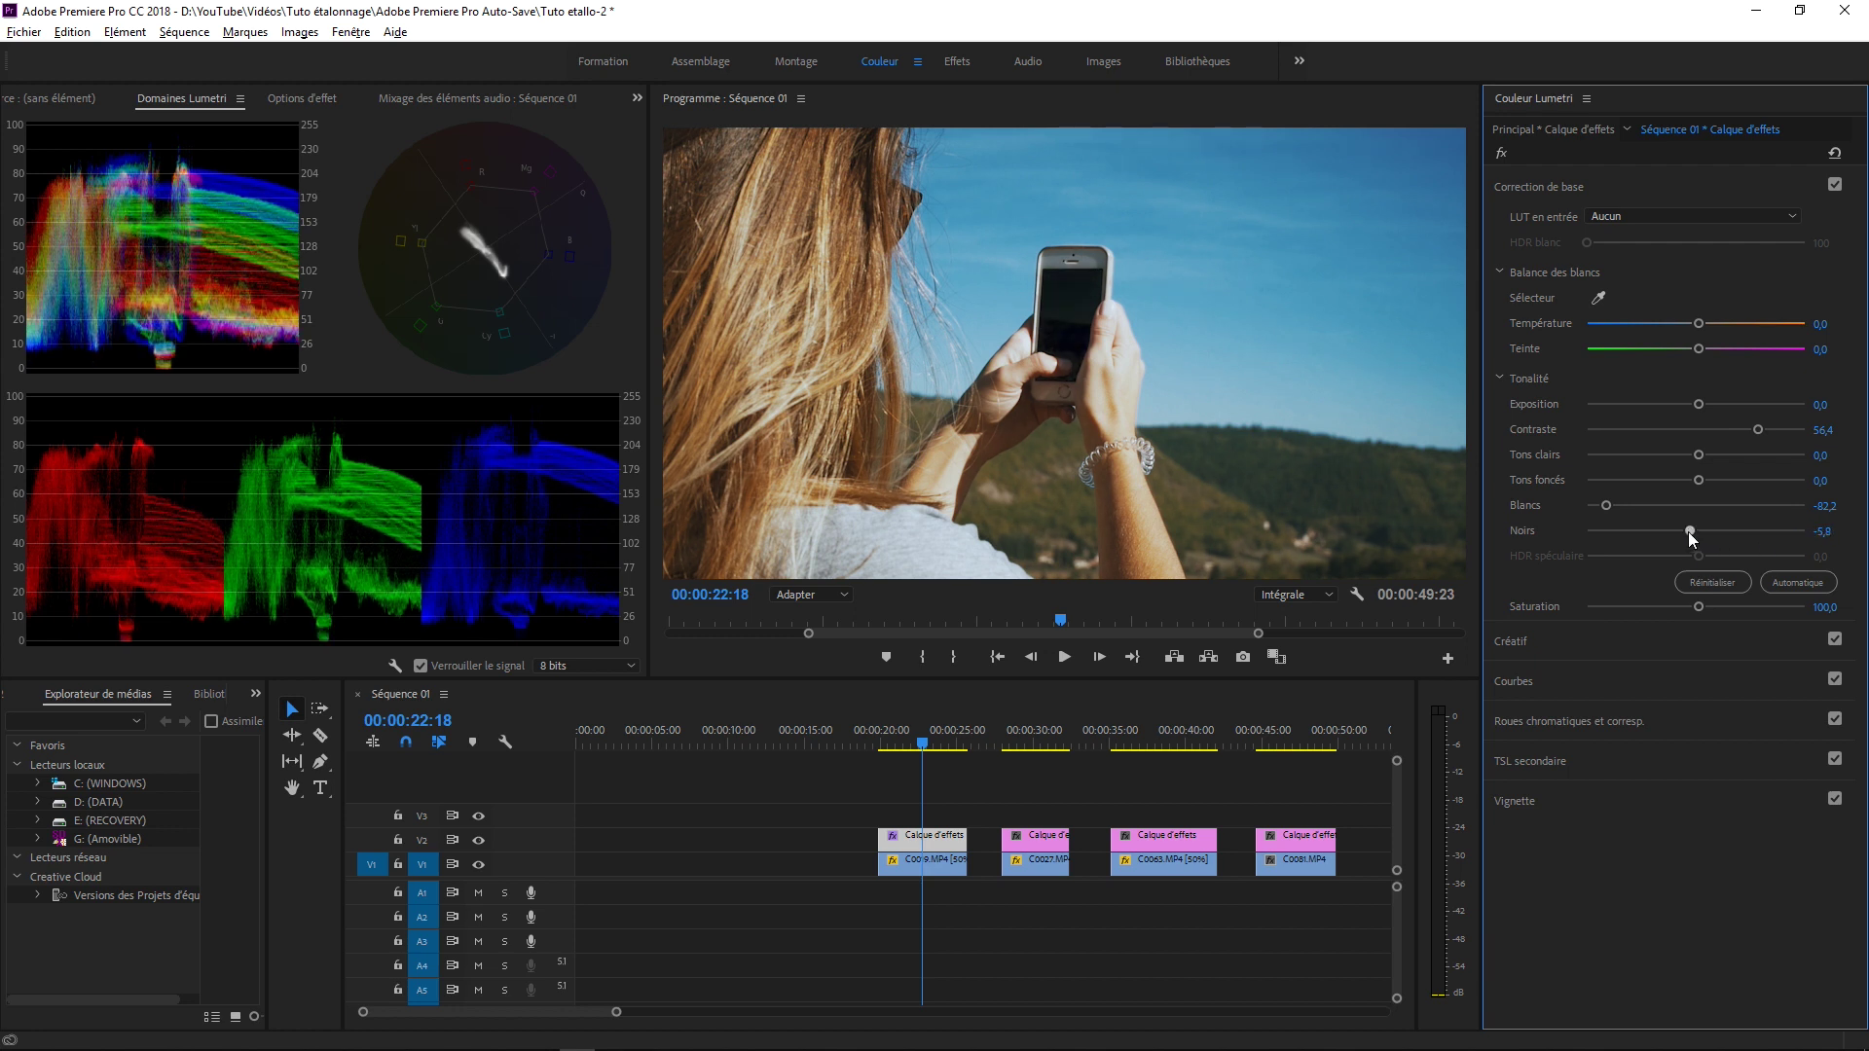
left_click(1810, 532)
type("0")
key("Return")
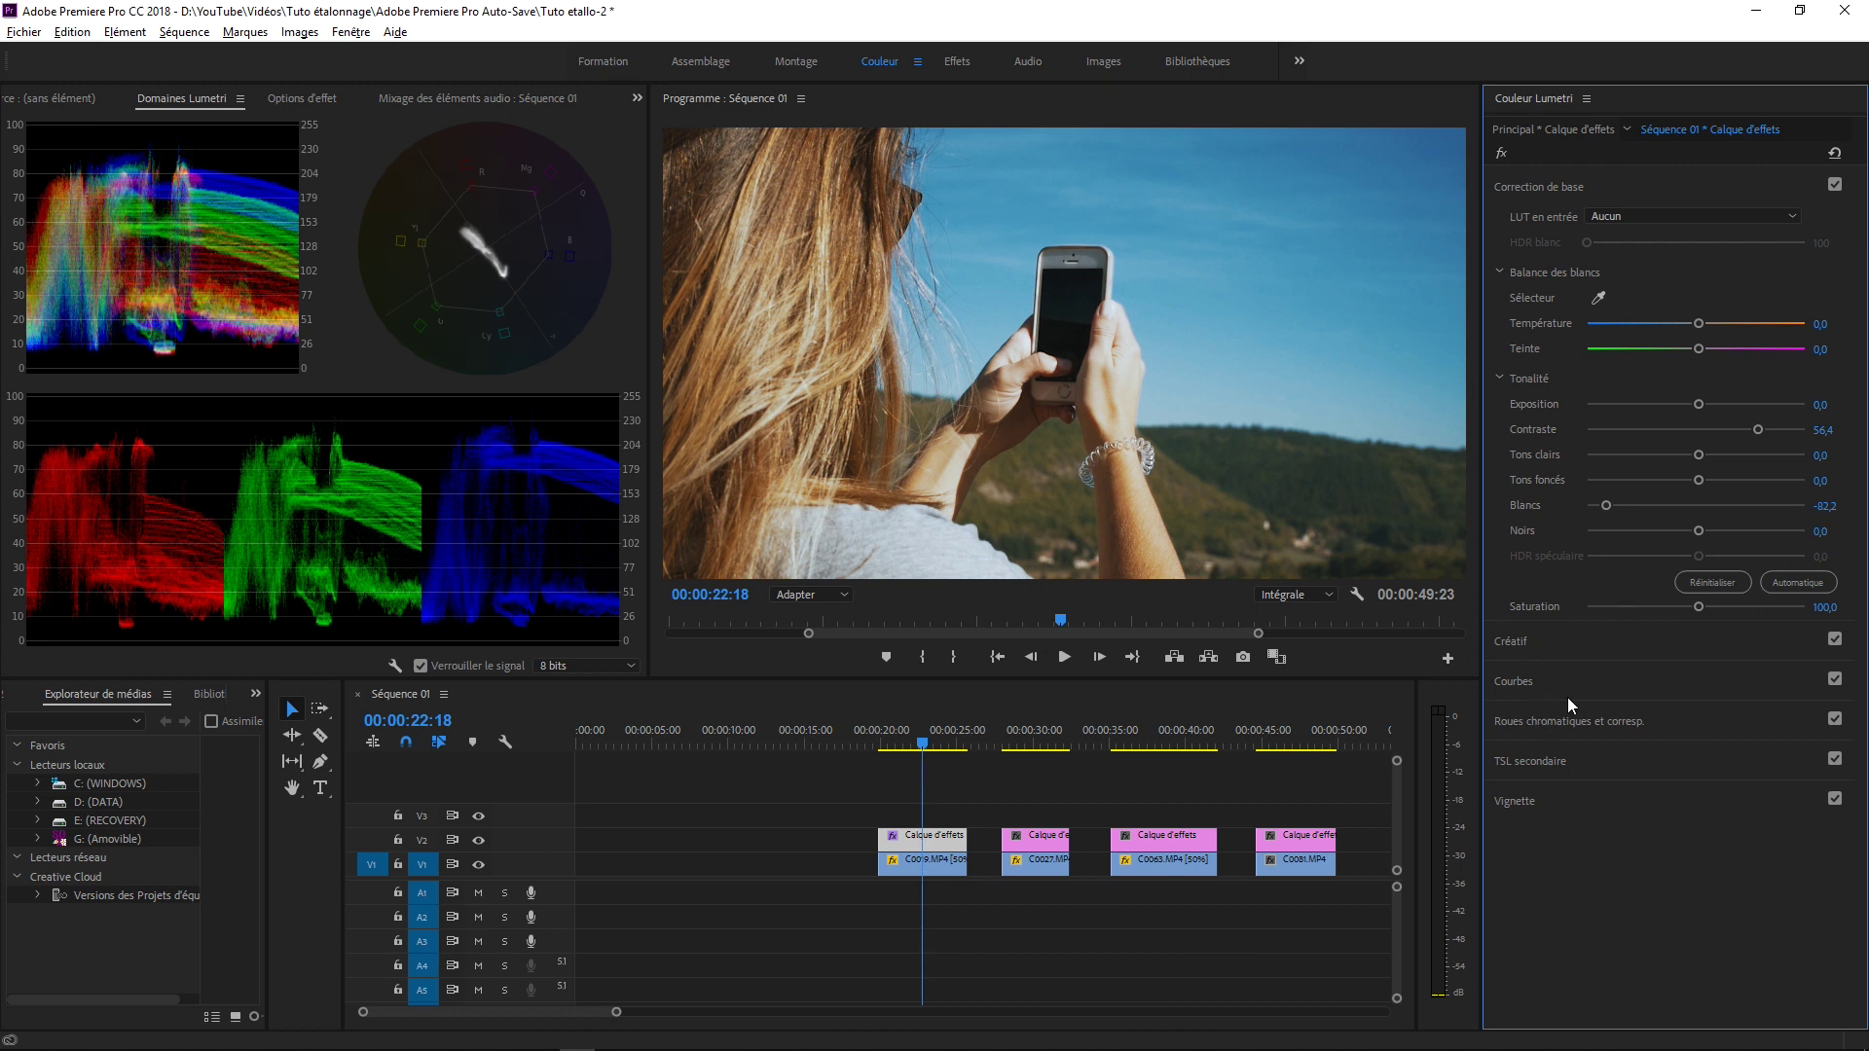
- With the color wheels, lower the luminance of the shadows, slightly lower the midtones and raise the highlights
left_click(1531, 724)
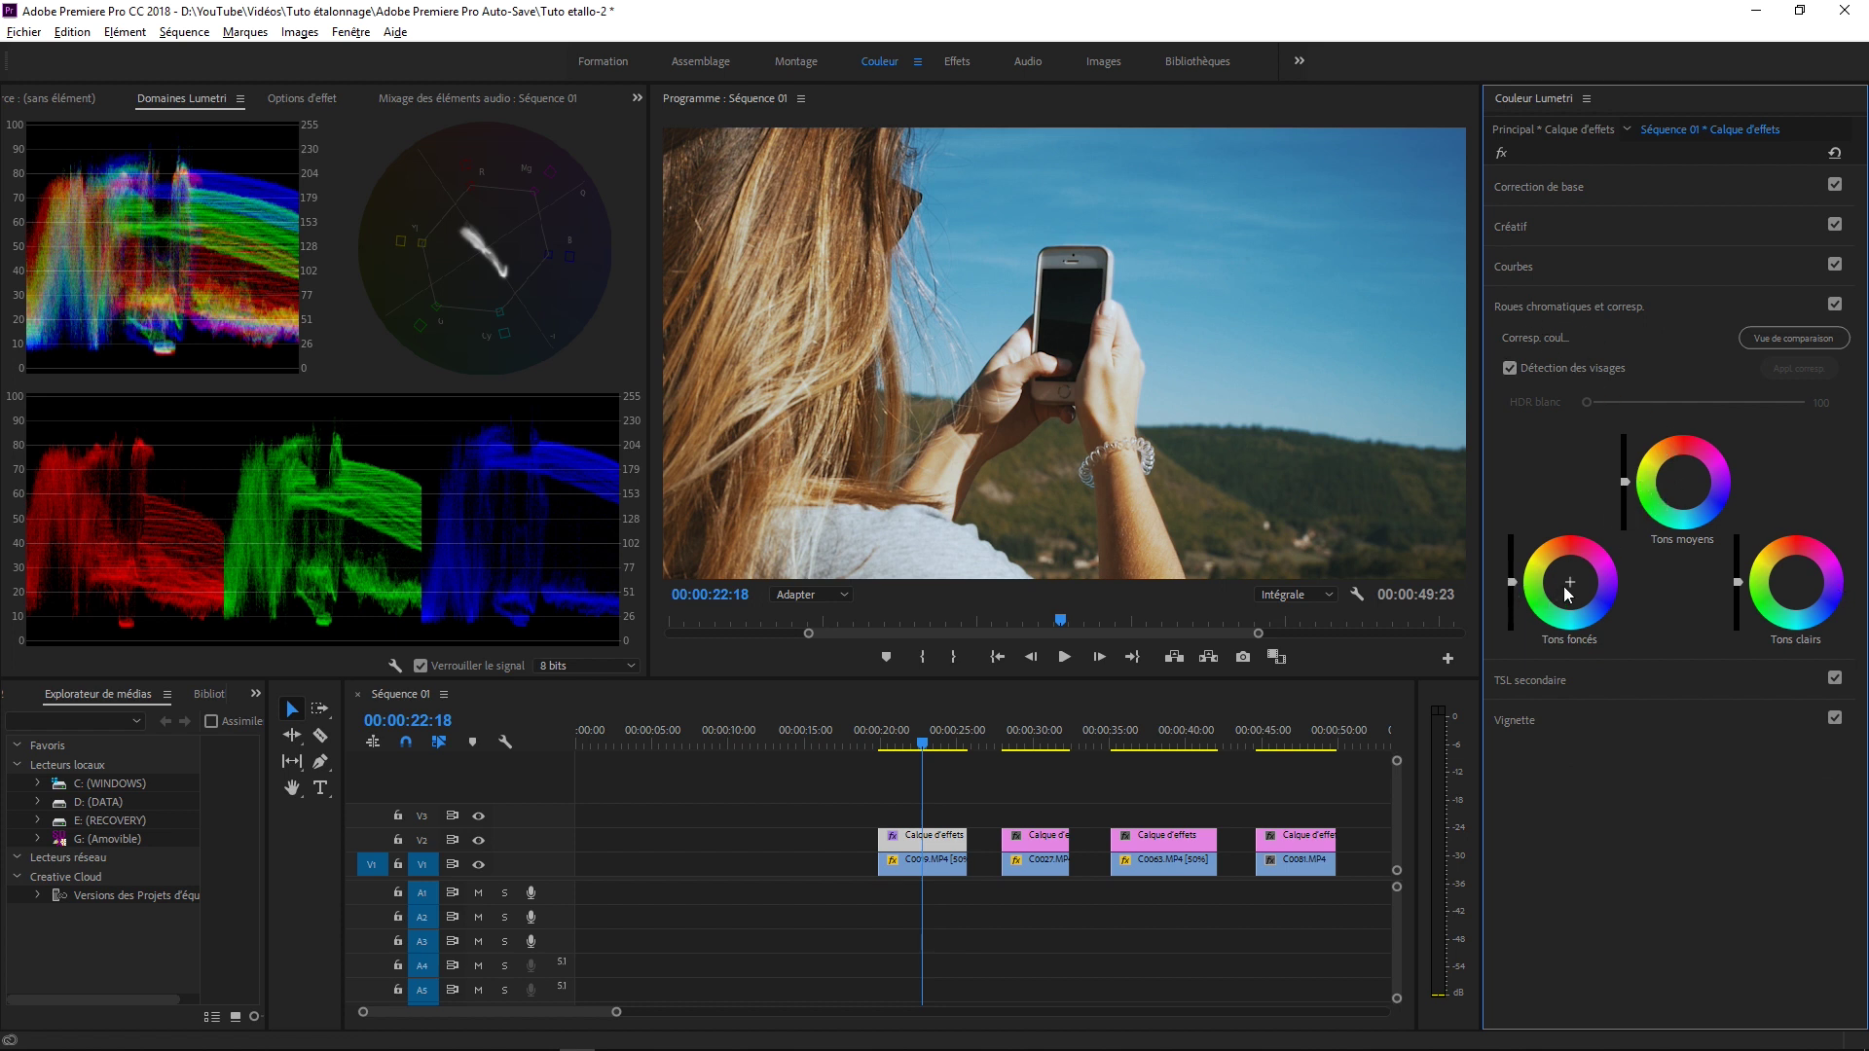
left_click_drag(1514, 581, 1515, 591)
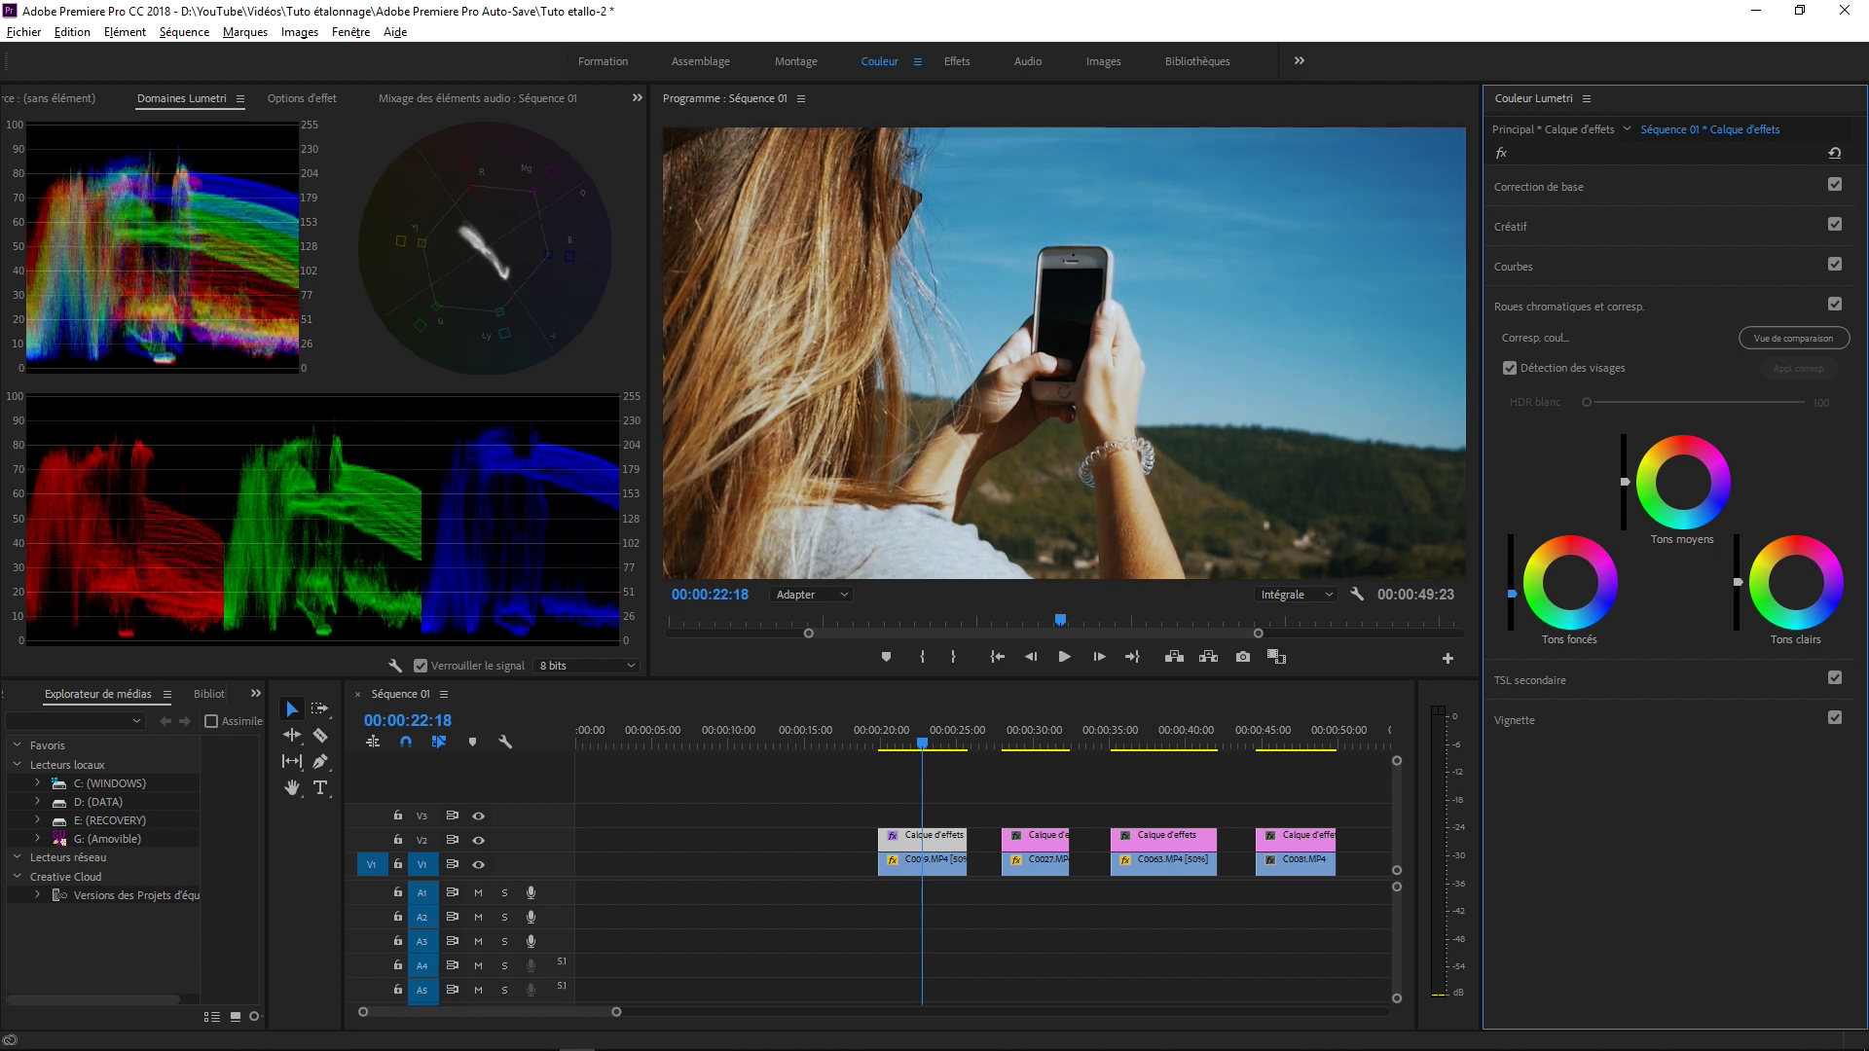
left_click_drag(1624, 482, 1624, 485)
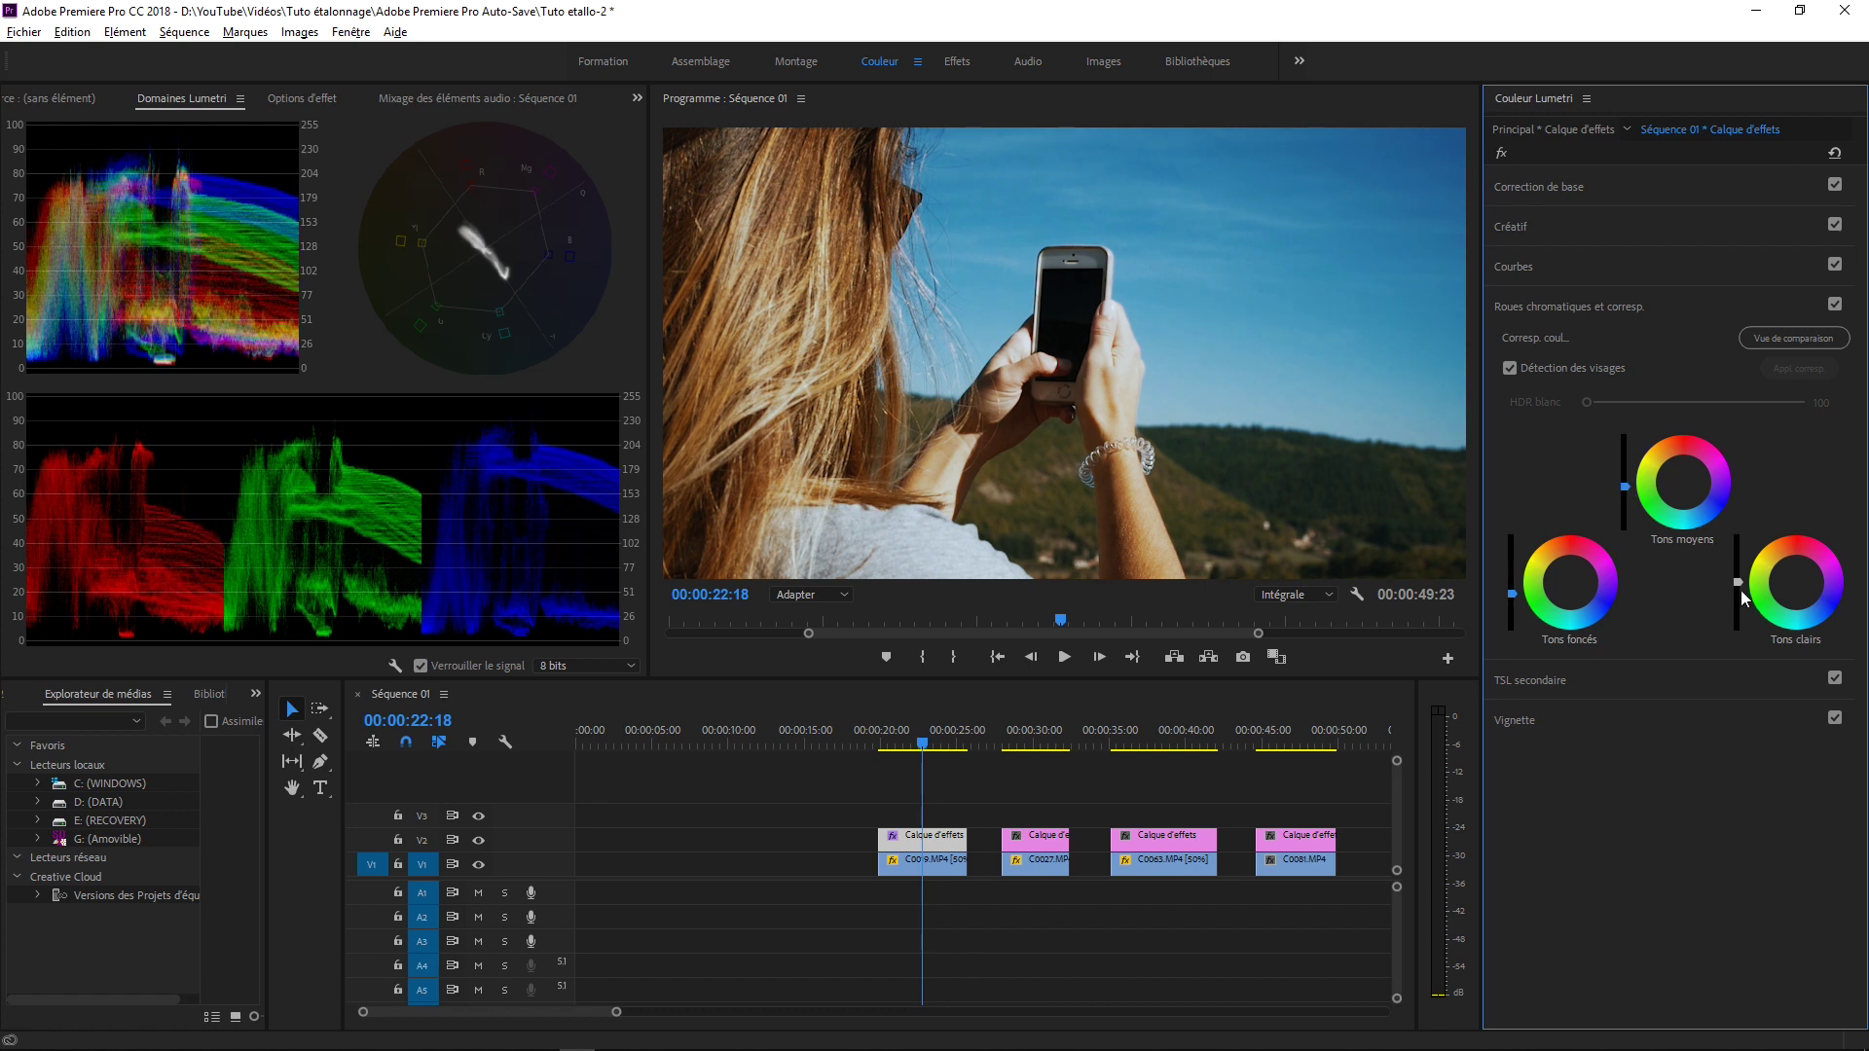
left_click_drag(1738, 581, 1738, 572)
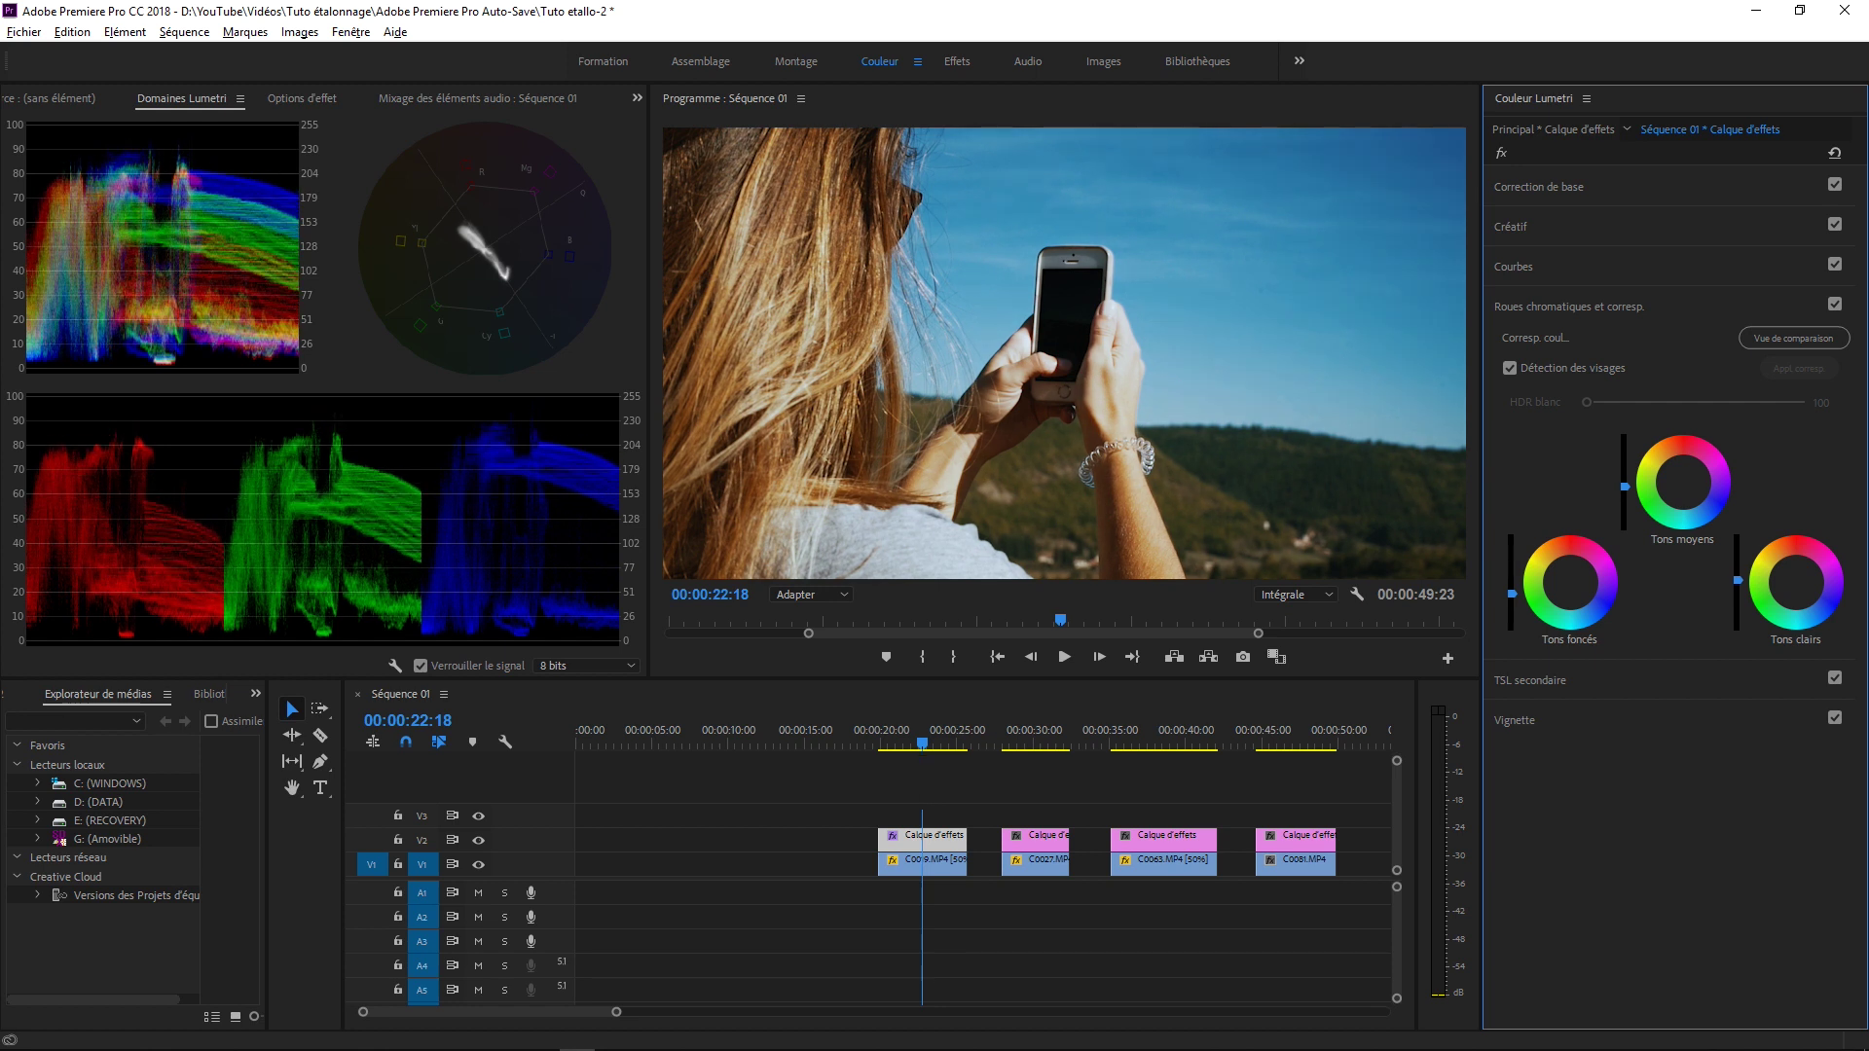
- Compare the image with and without the color wheel correction by repeatedly disabling it, leaving it enabled
left_click(1834, 305)
left_click(1834, 305)
left_click(1835, 305)
left_click(1834, 305)
left_click(1835, 305)
left_click(1835, 305)
left_click(1834, 305)
left_click(1834, 305)
left_click(1835, 304)
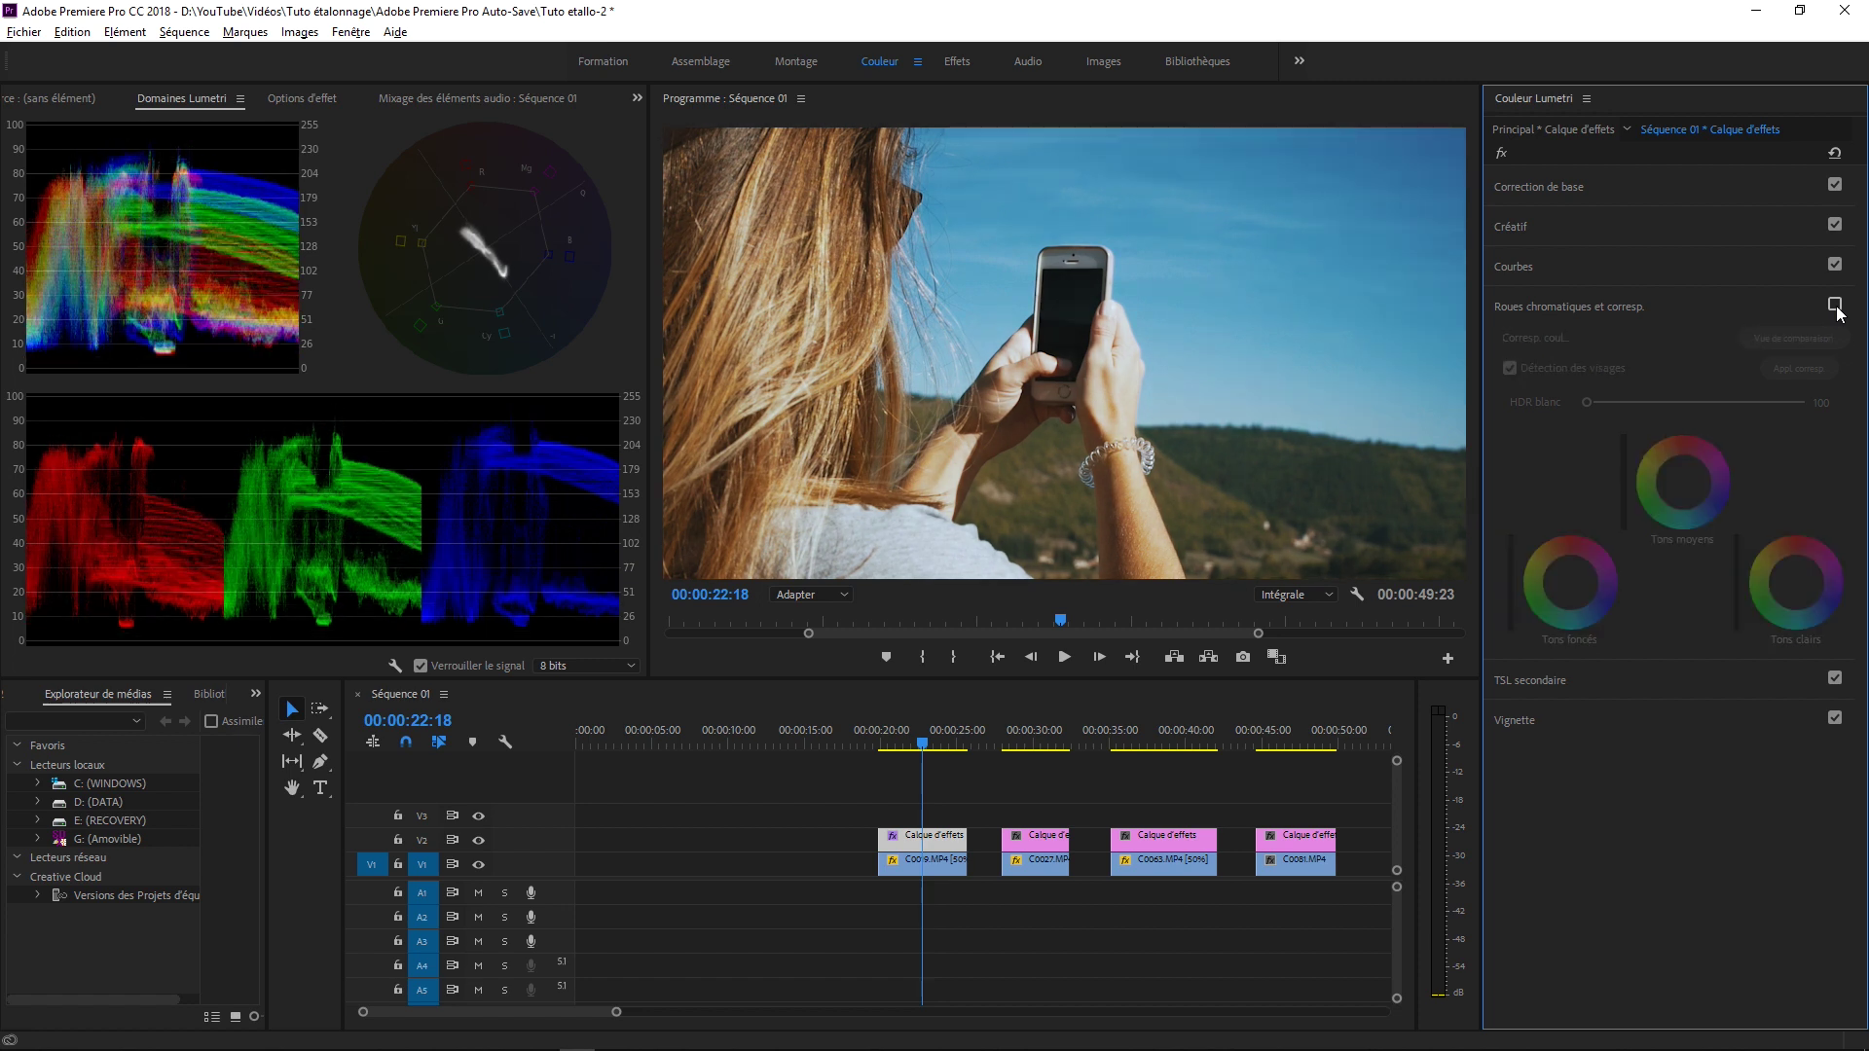
left_click(1834, 305)
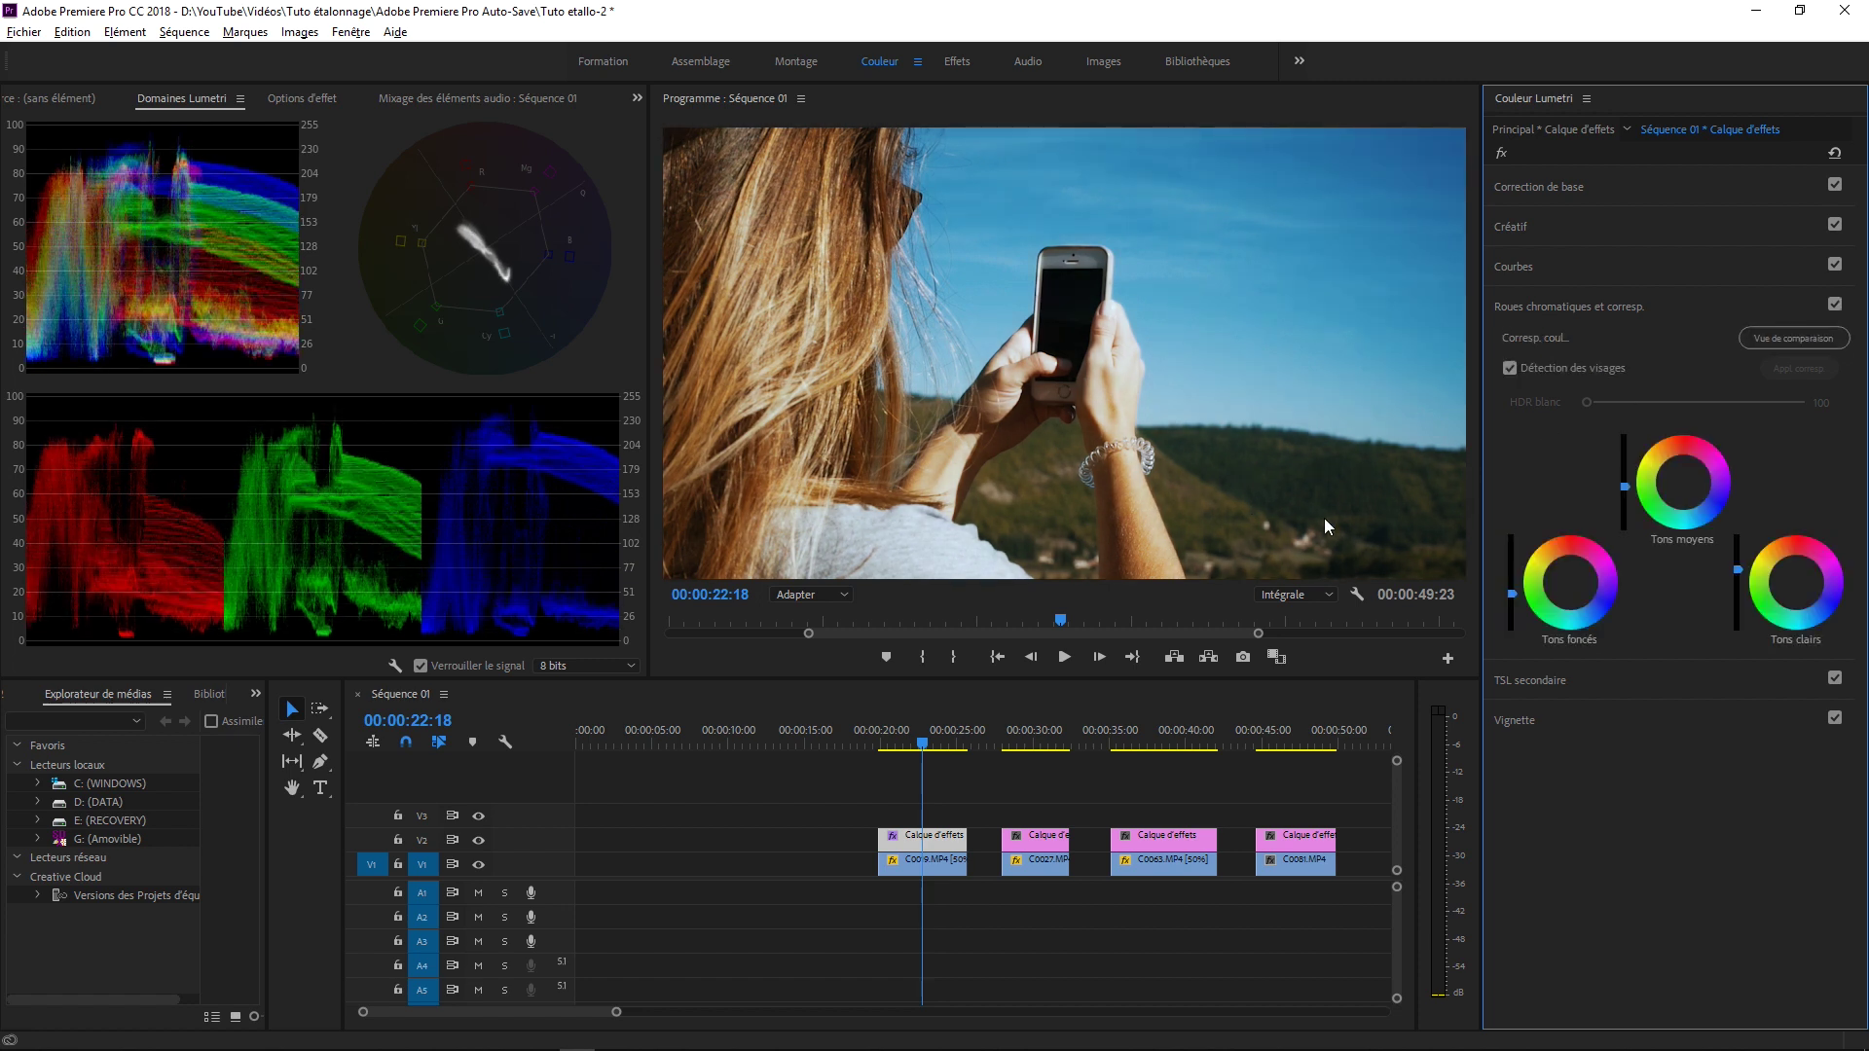
- Check the image without the color wheel correction, re-enable it, and slightly lower the luminance of the midtones
left_click(1835, 304)
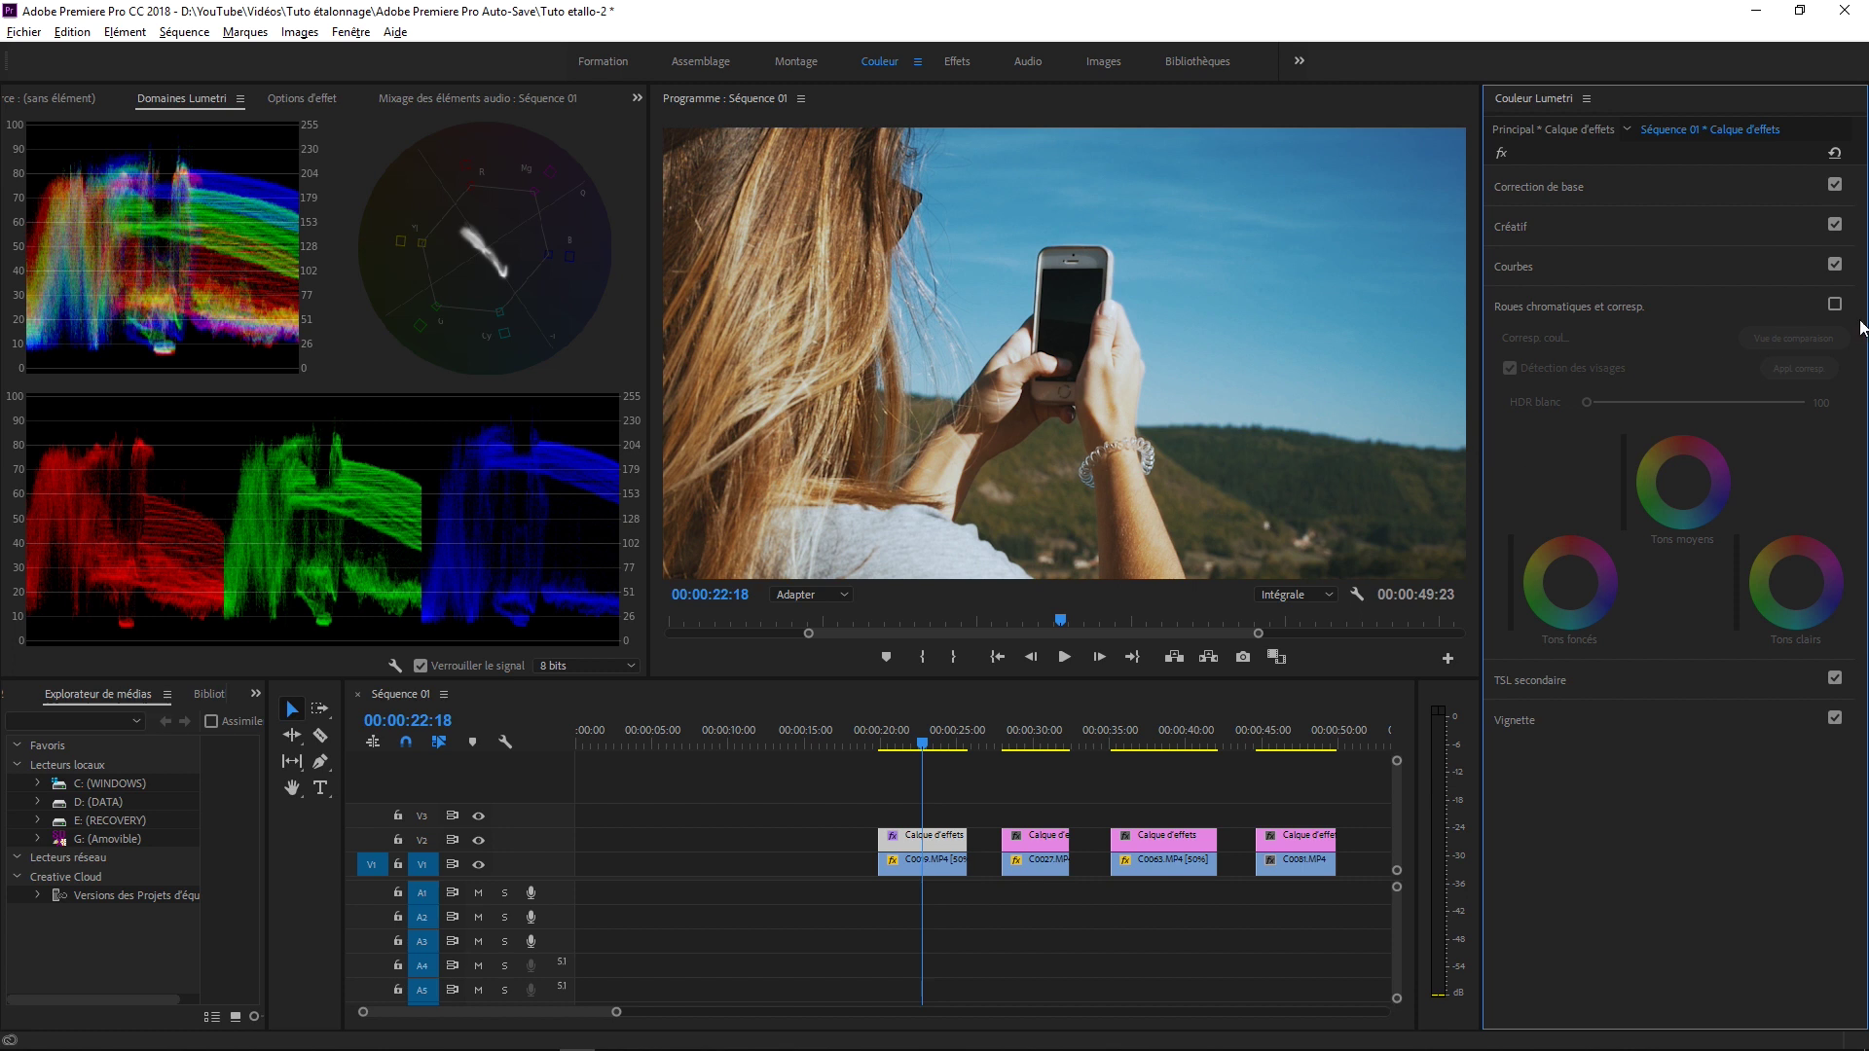
left_click(1835, 304)
left_click_drag(1632, 491, 1624, 491)
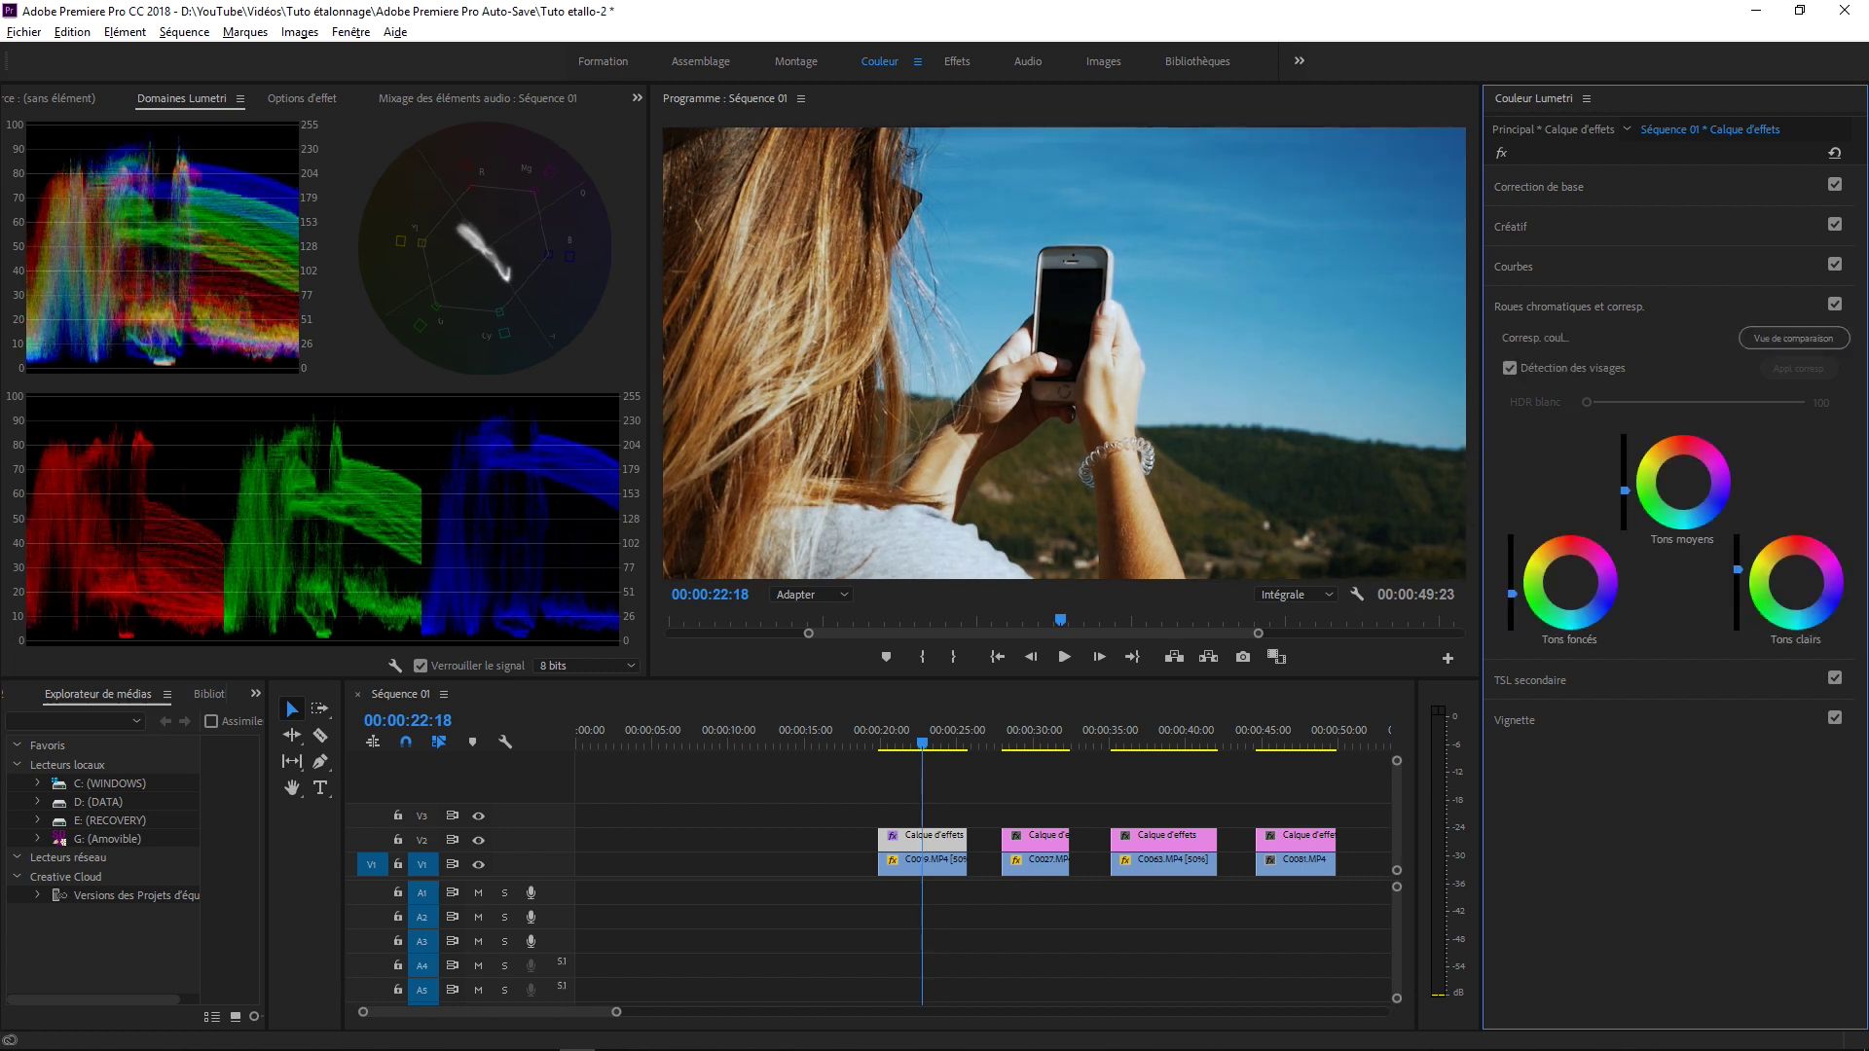
- Play the first clip from near its start and compare it with and without the adjustment layer's Lumetri effect, leaving the effect enabled
left_click(888, 744)
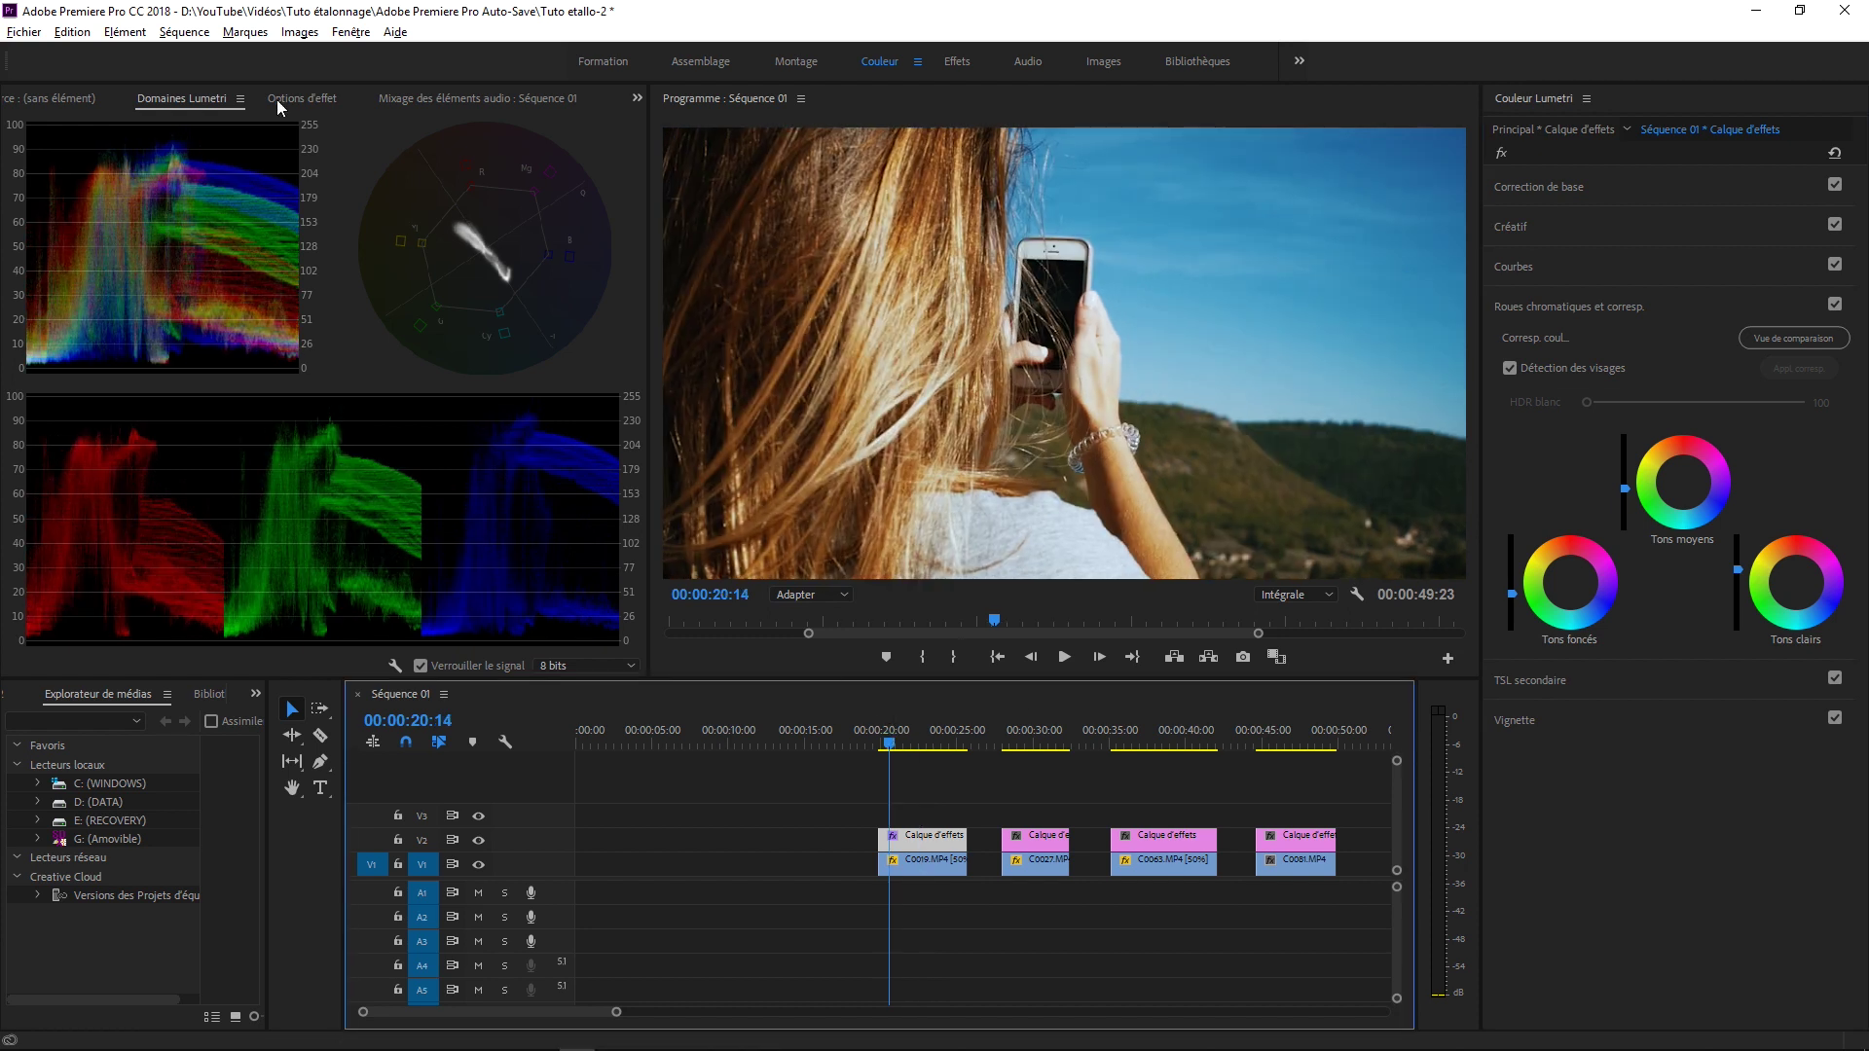
left_click(279, 101)
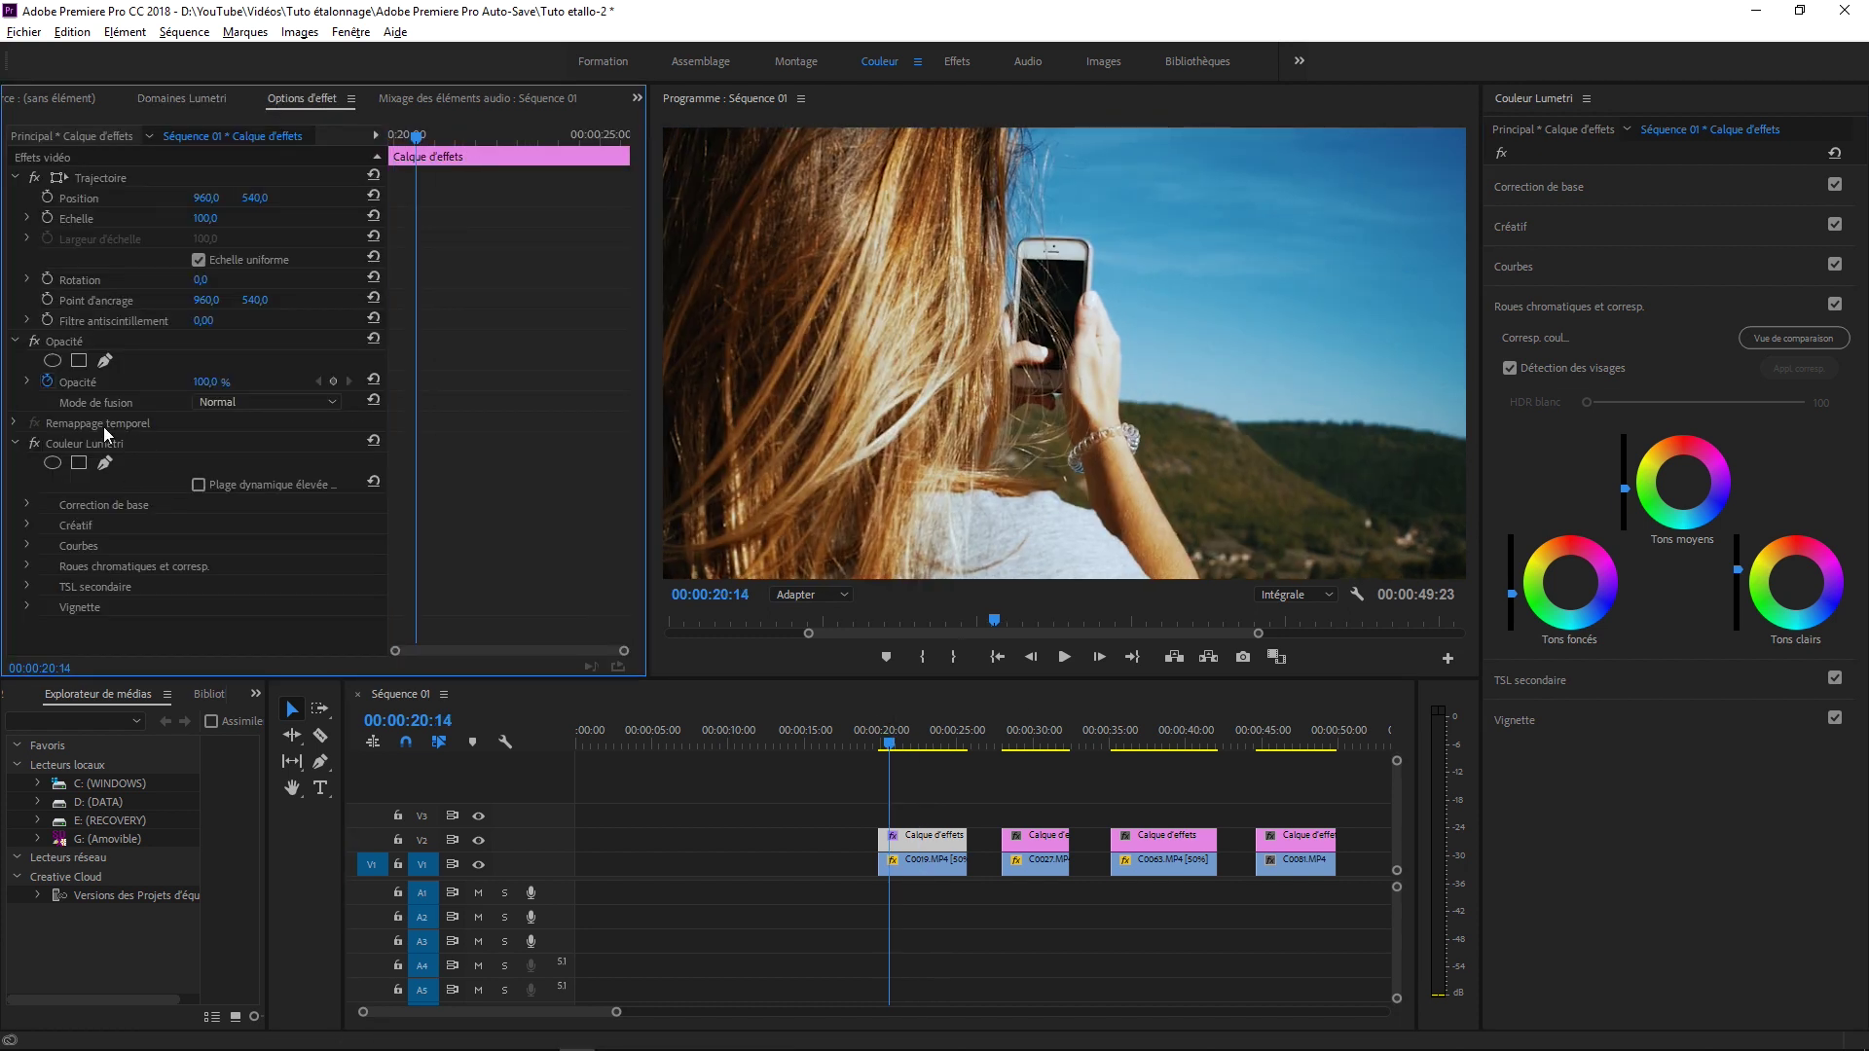
left_click(34, 443)
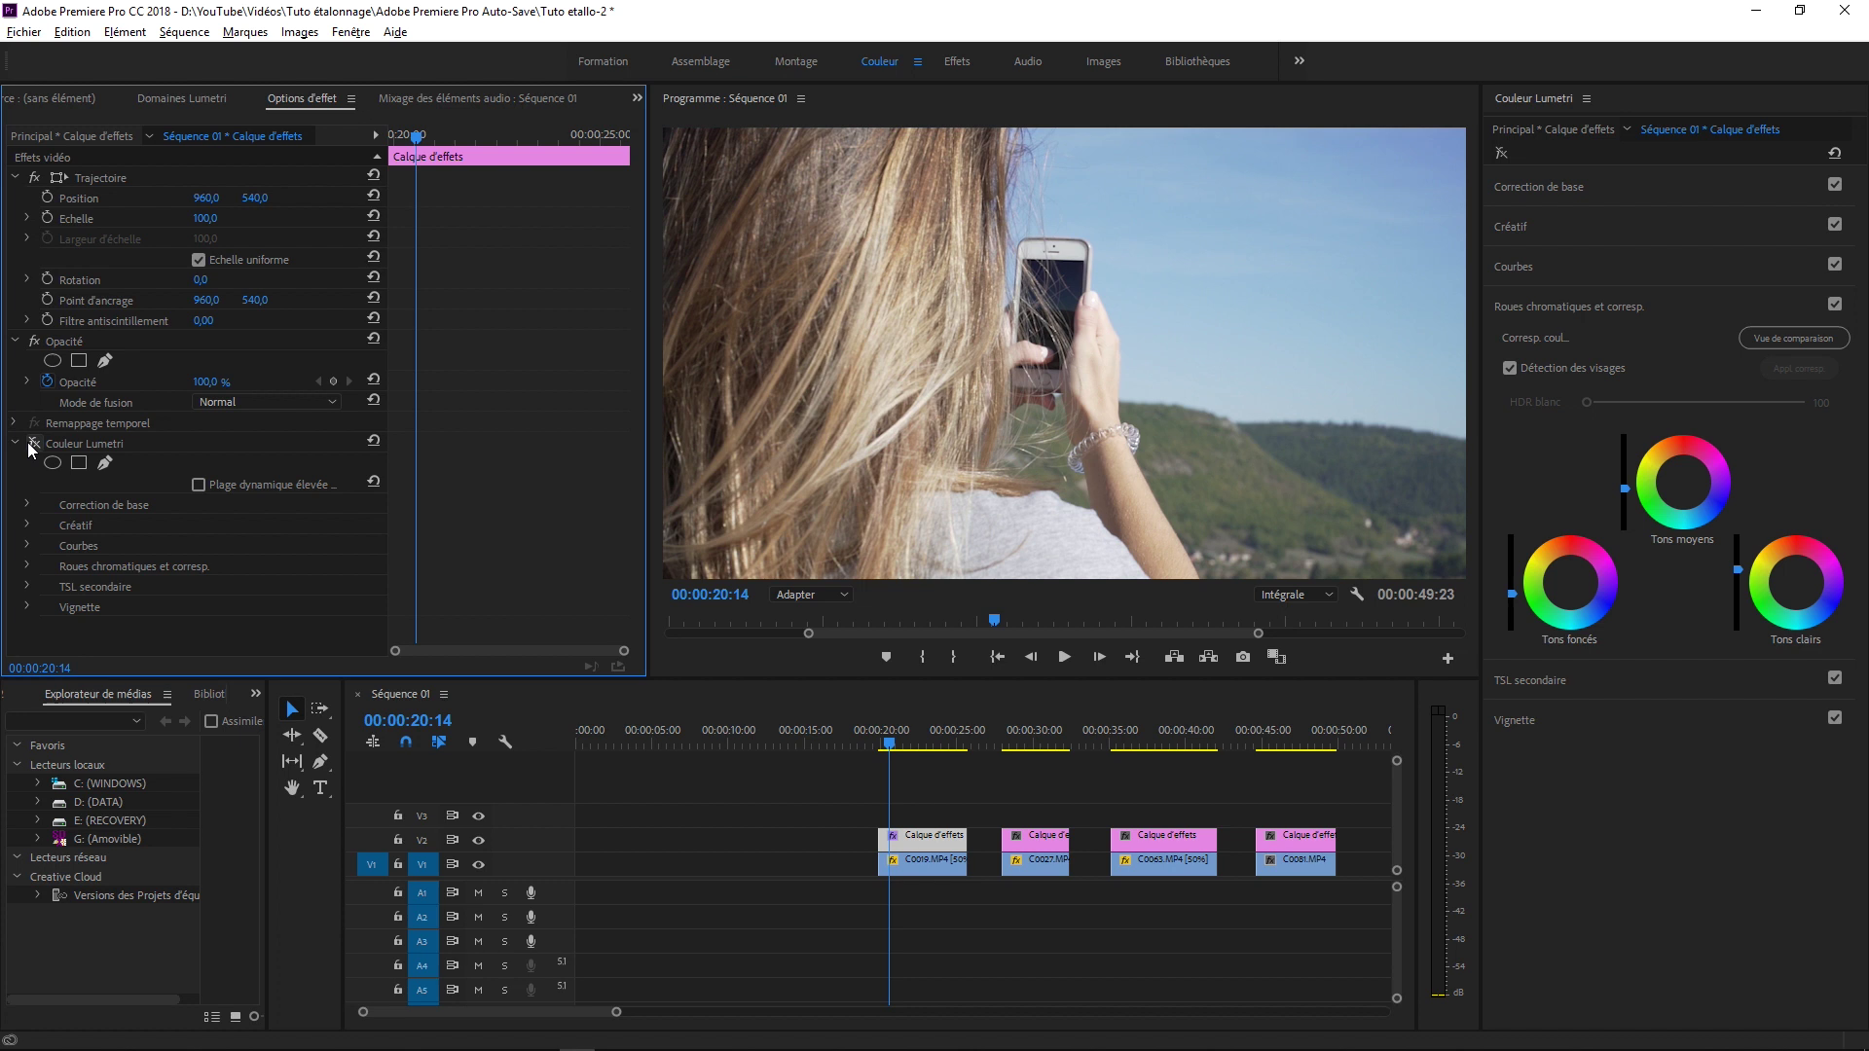
key("space")
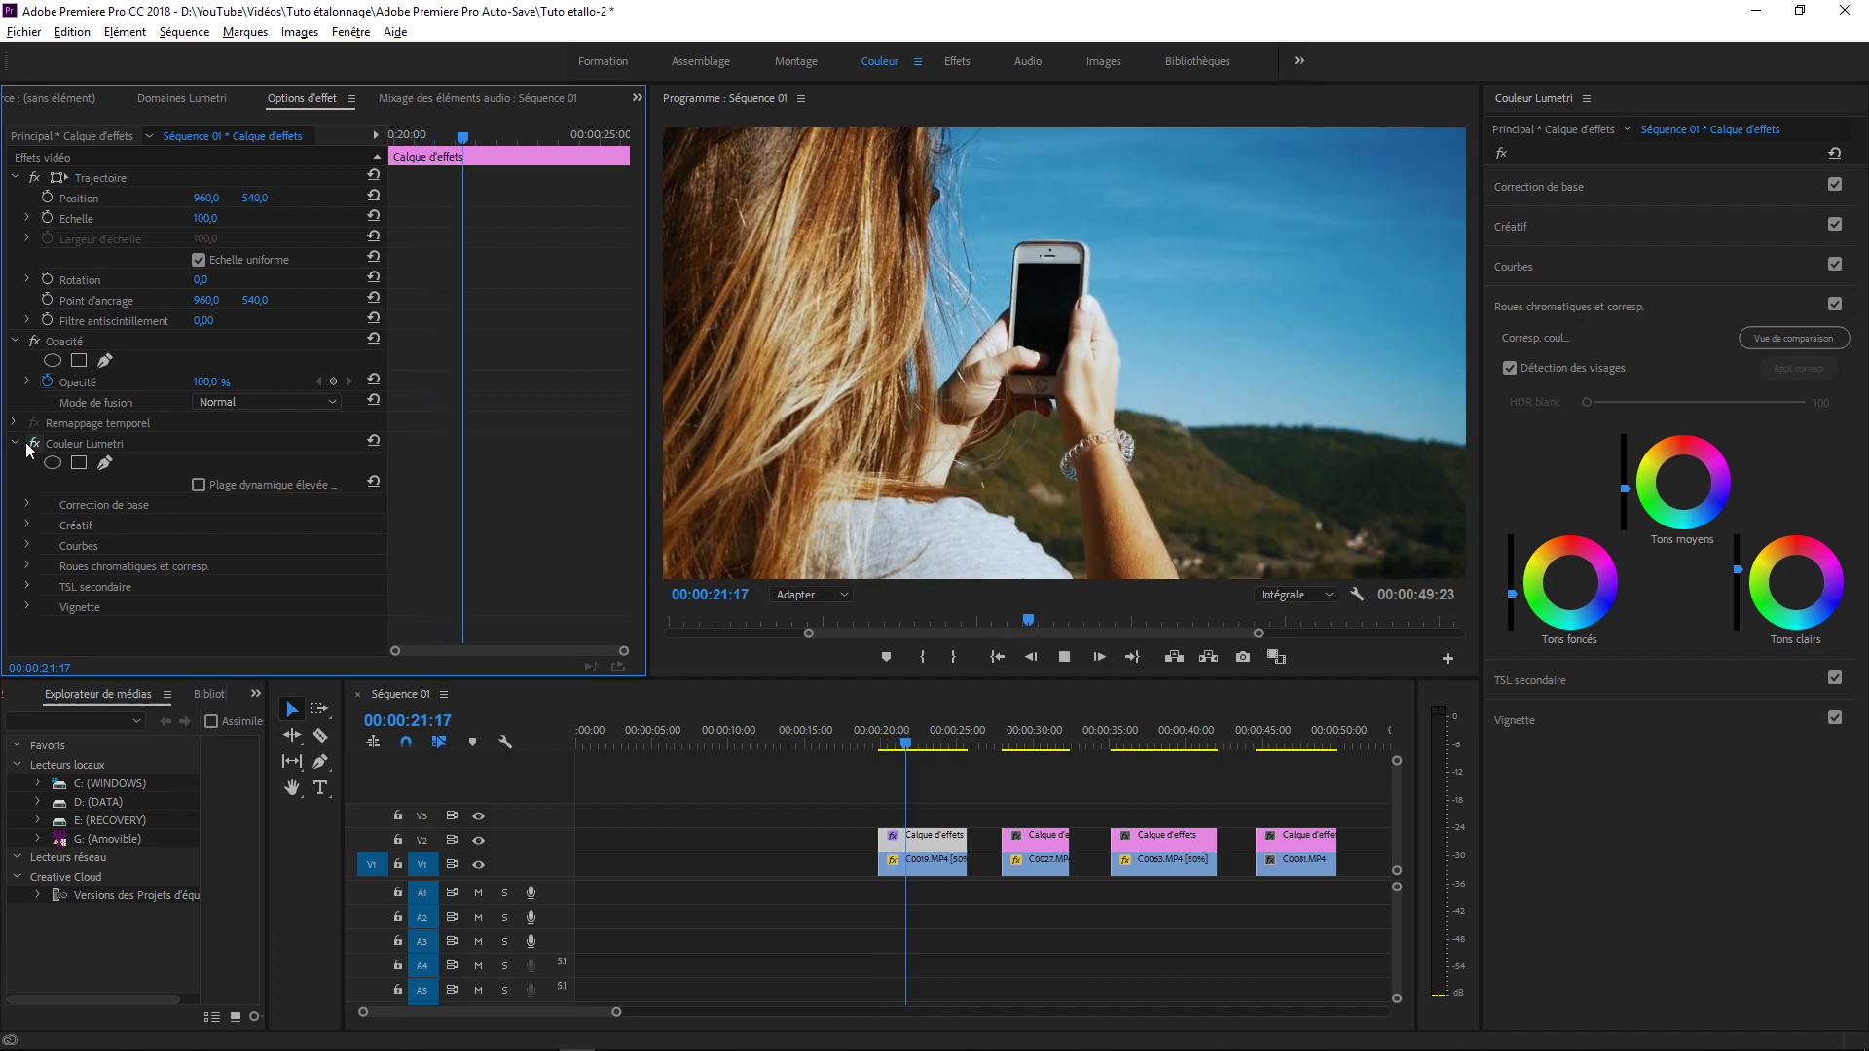
left_click(29, 445)
left_click(29, 445)
left_click(29, 445)
left_click(29, 445)
left_click(29, 445)
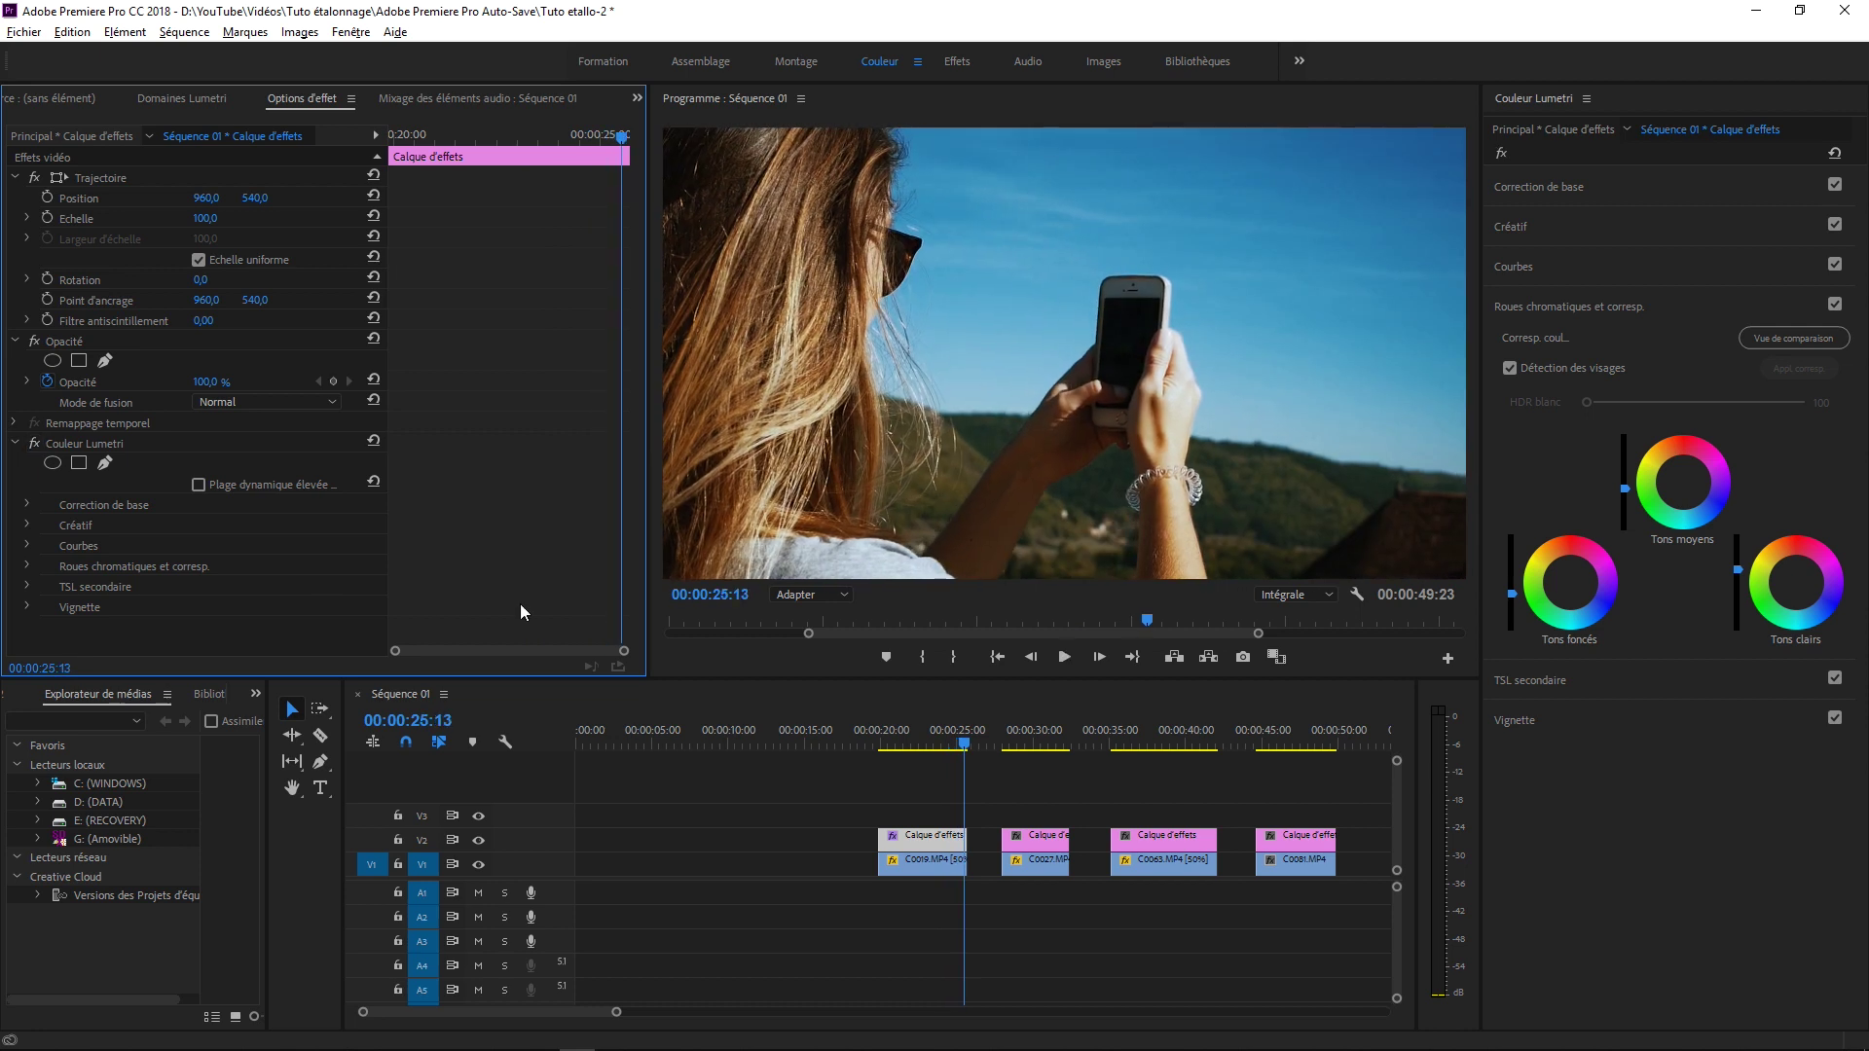
- Apply the creative look MH_INFLAME LOG to the adjustment layer above the second clip
left_click(1020, 742)
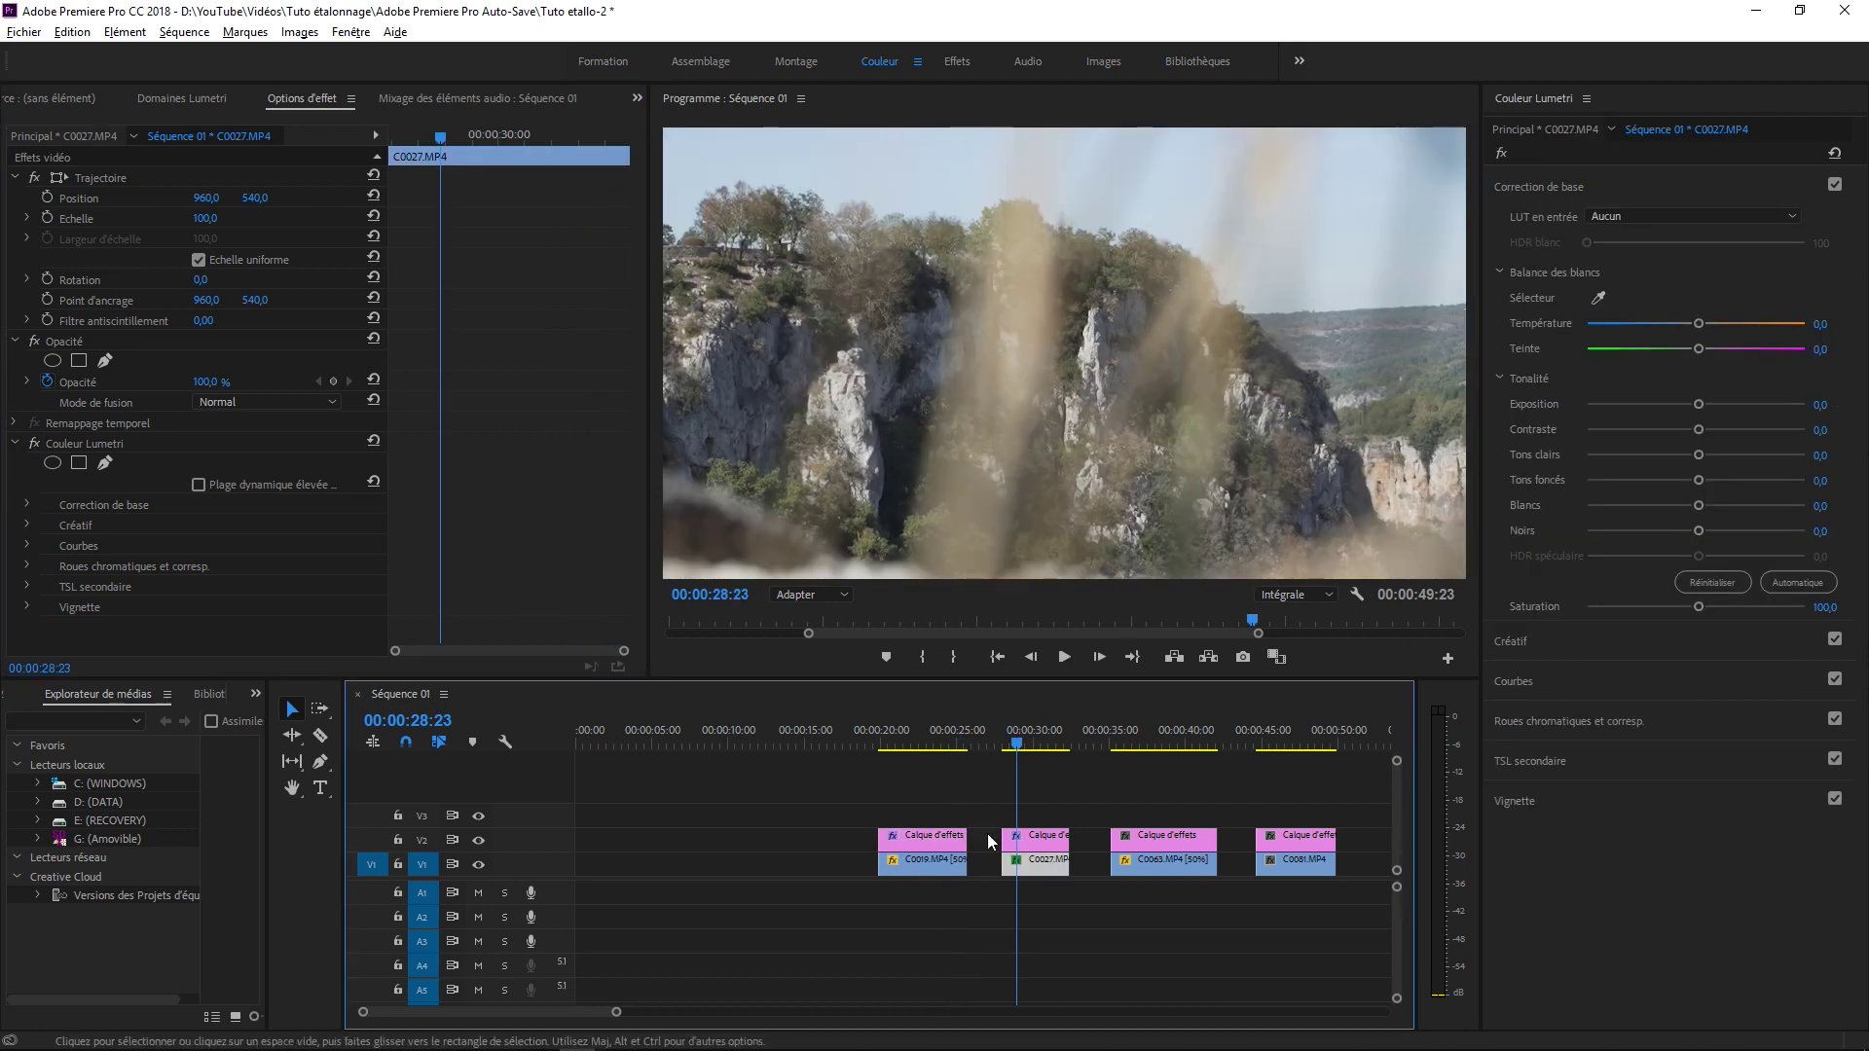
left_click(1026, 835)
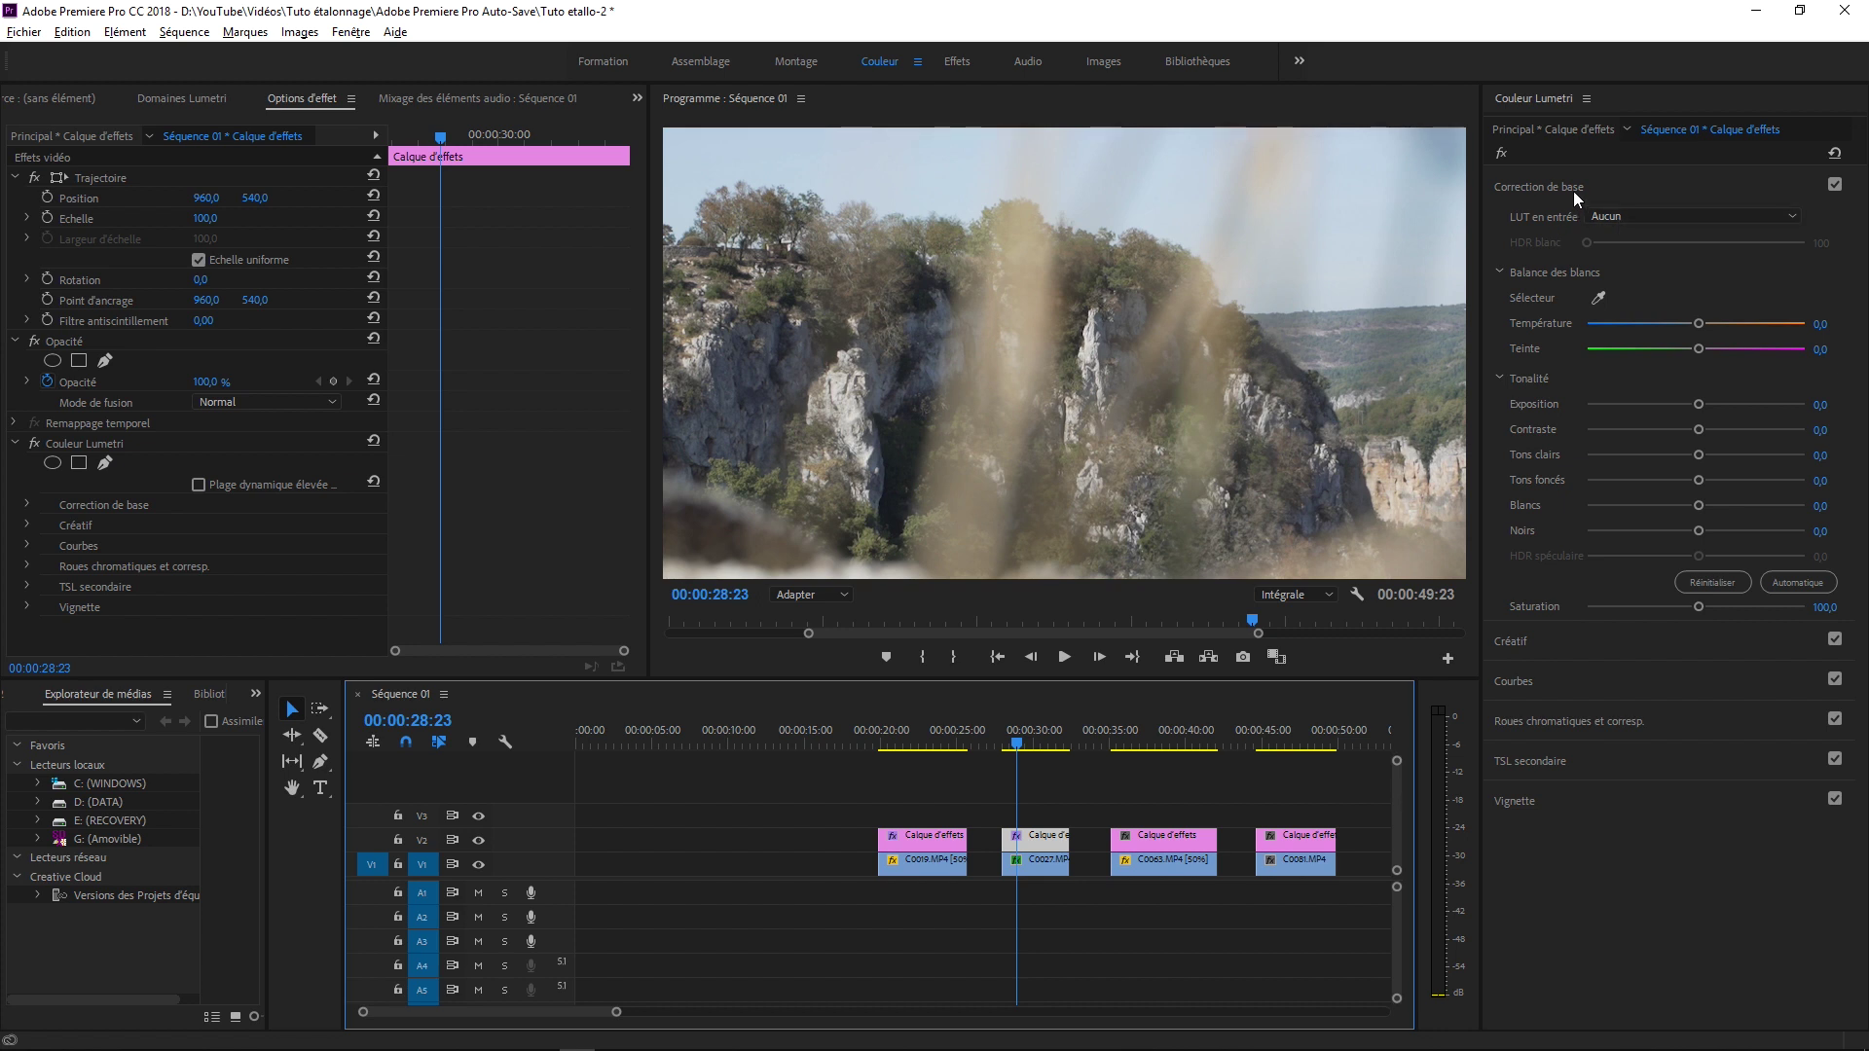
left_click(1615, 216)
left_click(1534, 638)
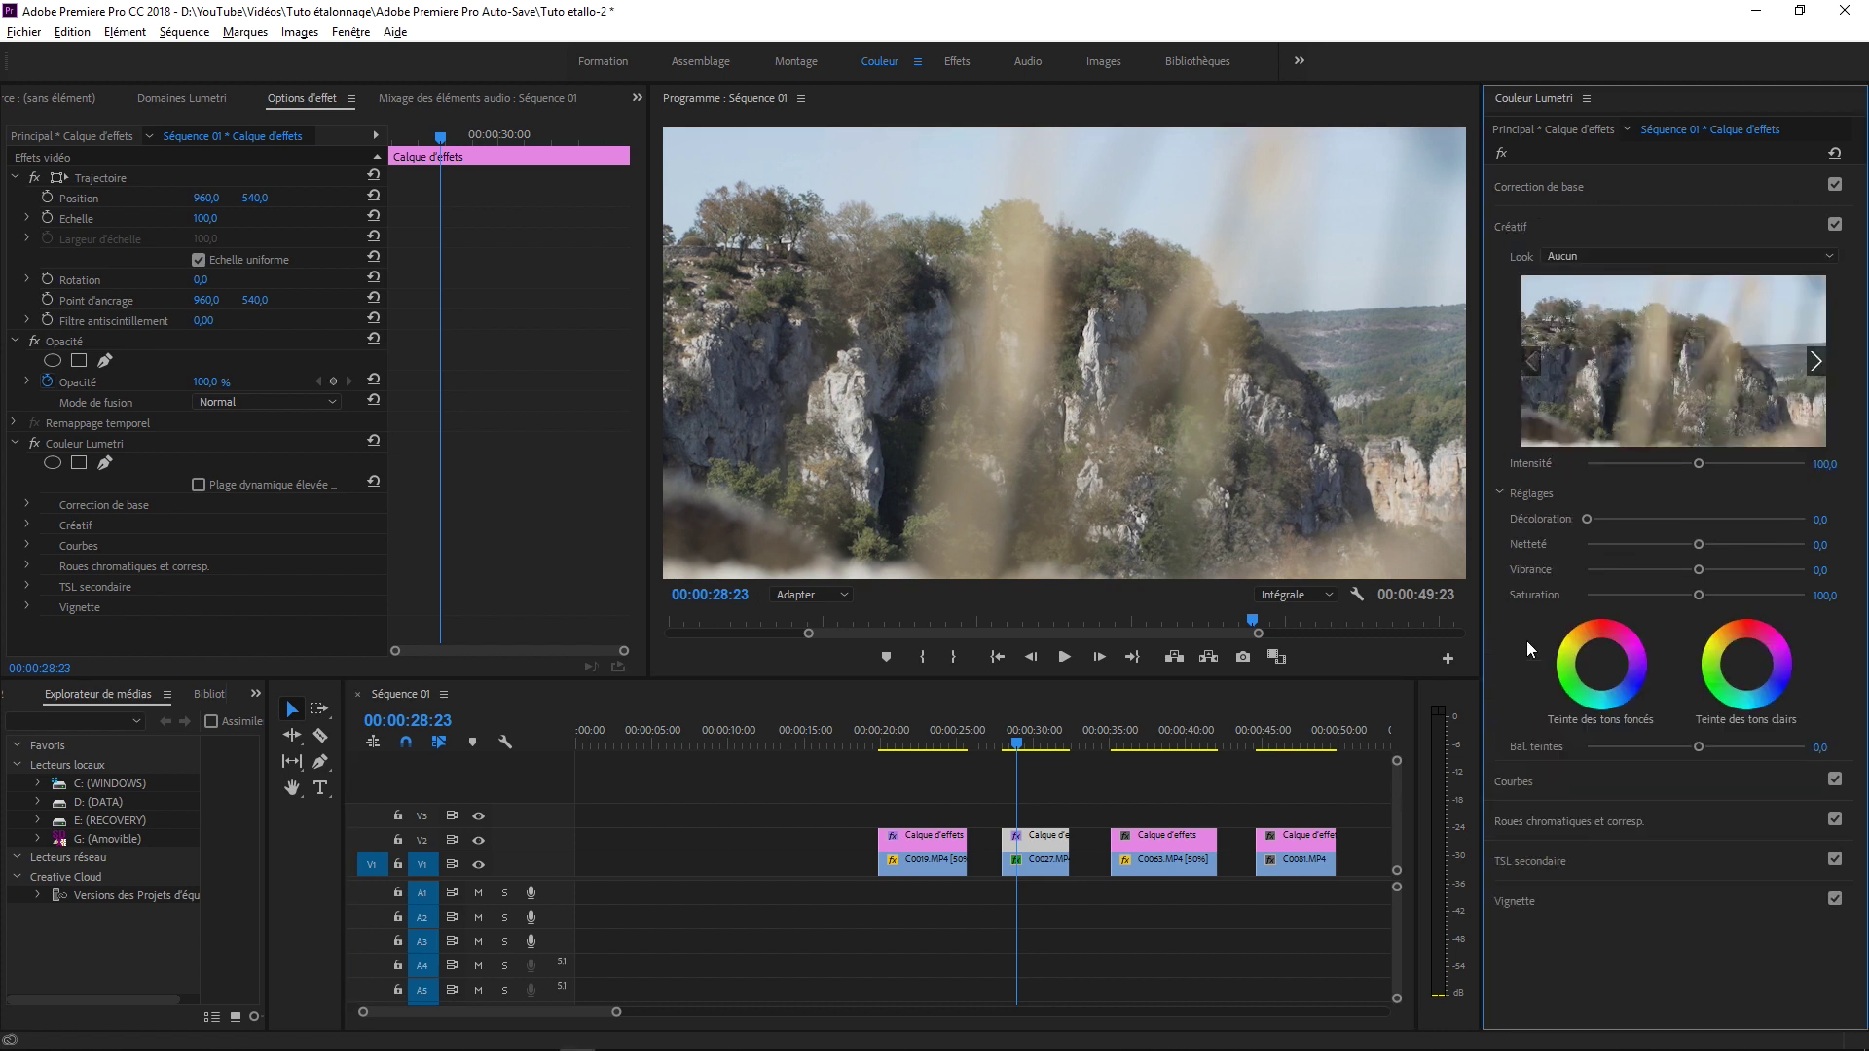
left_click(1587, 251)
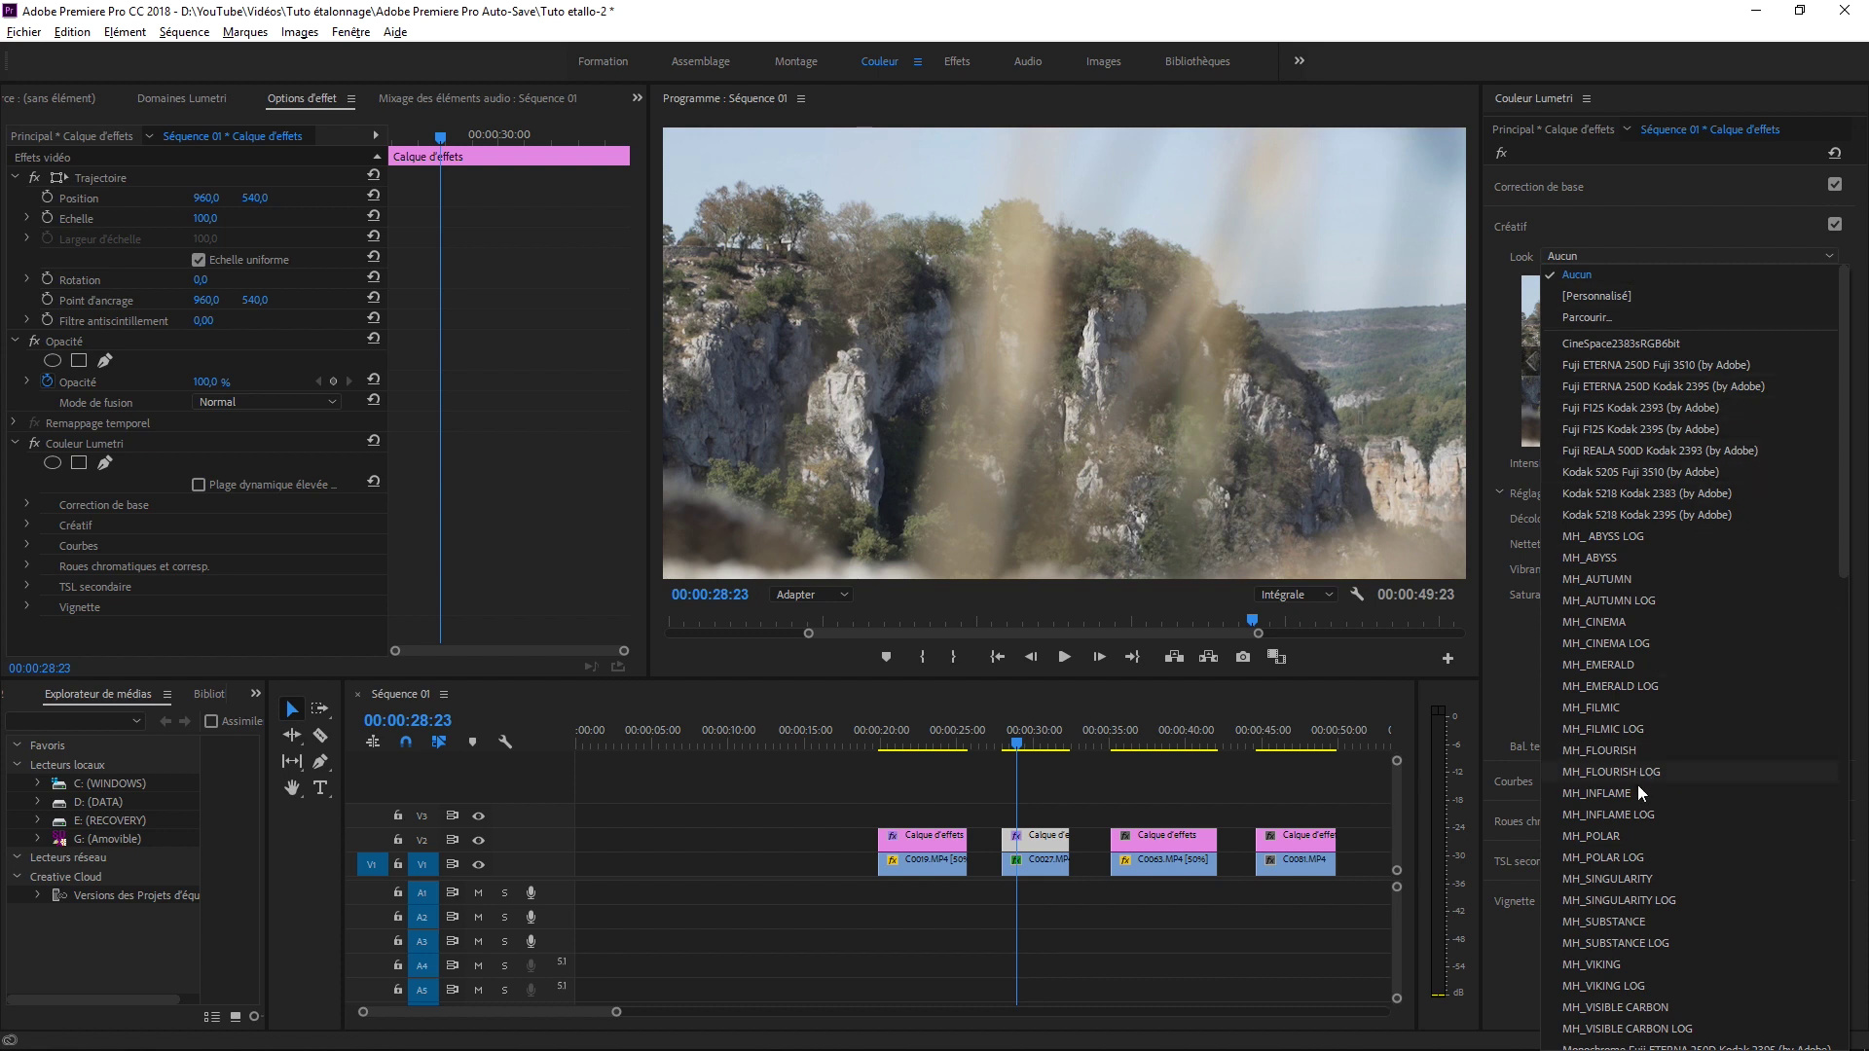
left_click(1621, 818)
- Warm up the clip C0027.MP4 by setting its basic correction temperature to 25.3
left_click(1045, 863)
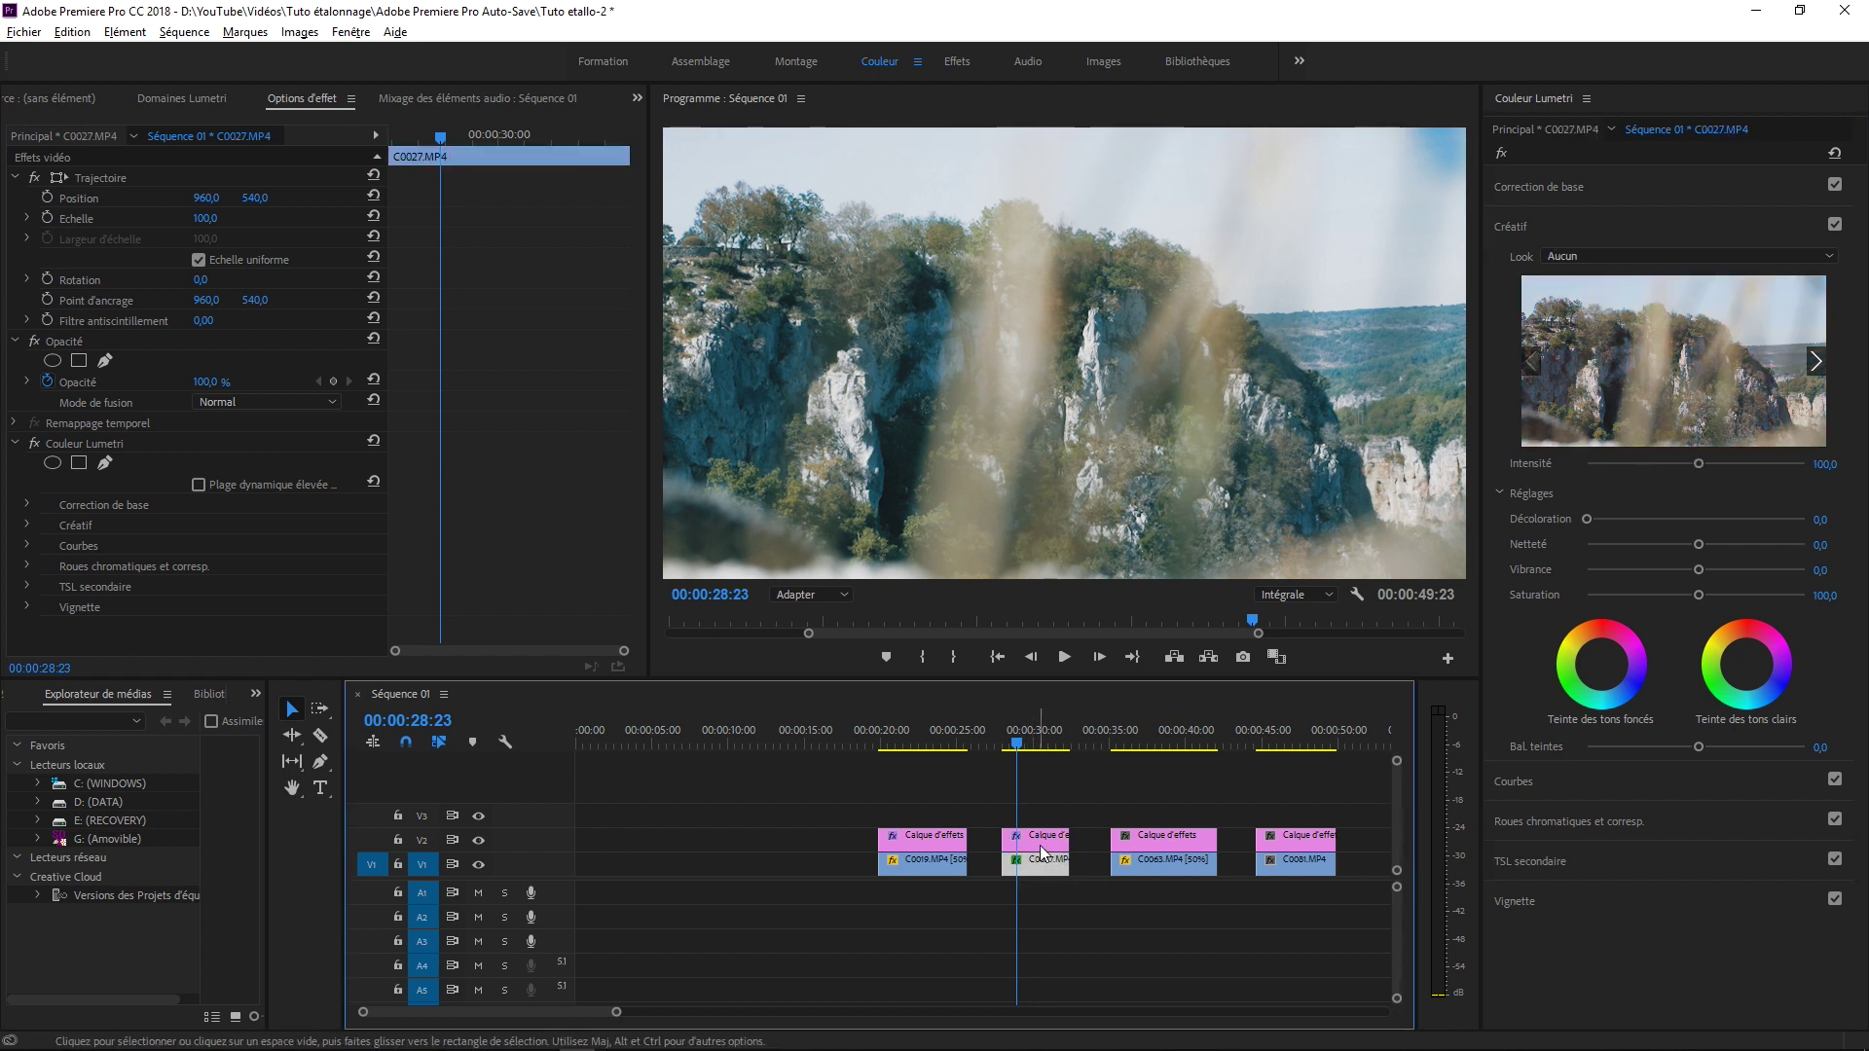
left_click(1041, 845)
left_click(1035, 862)
left_click(1565, 183)
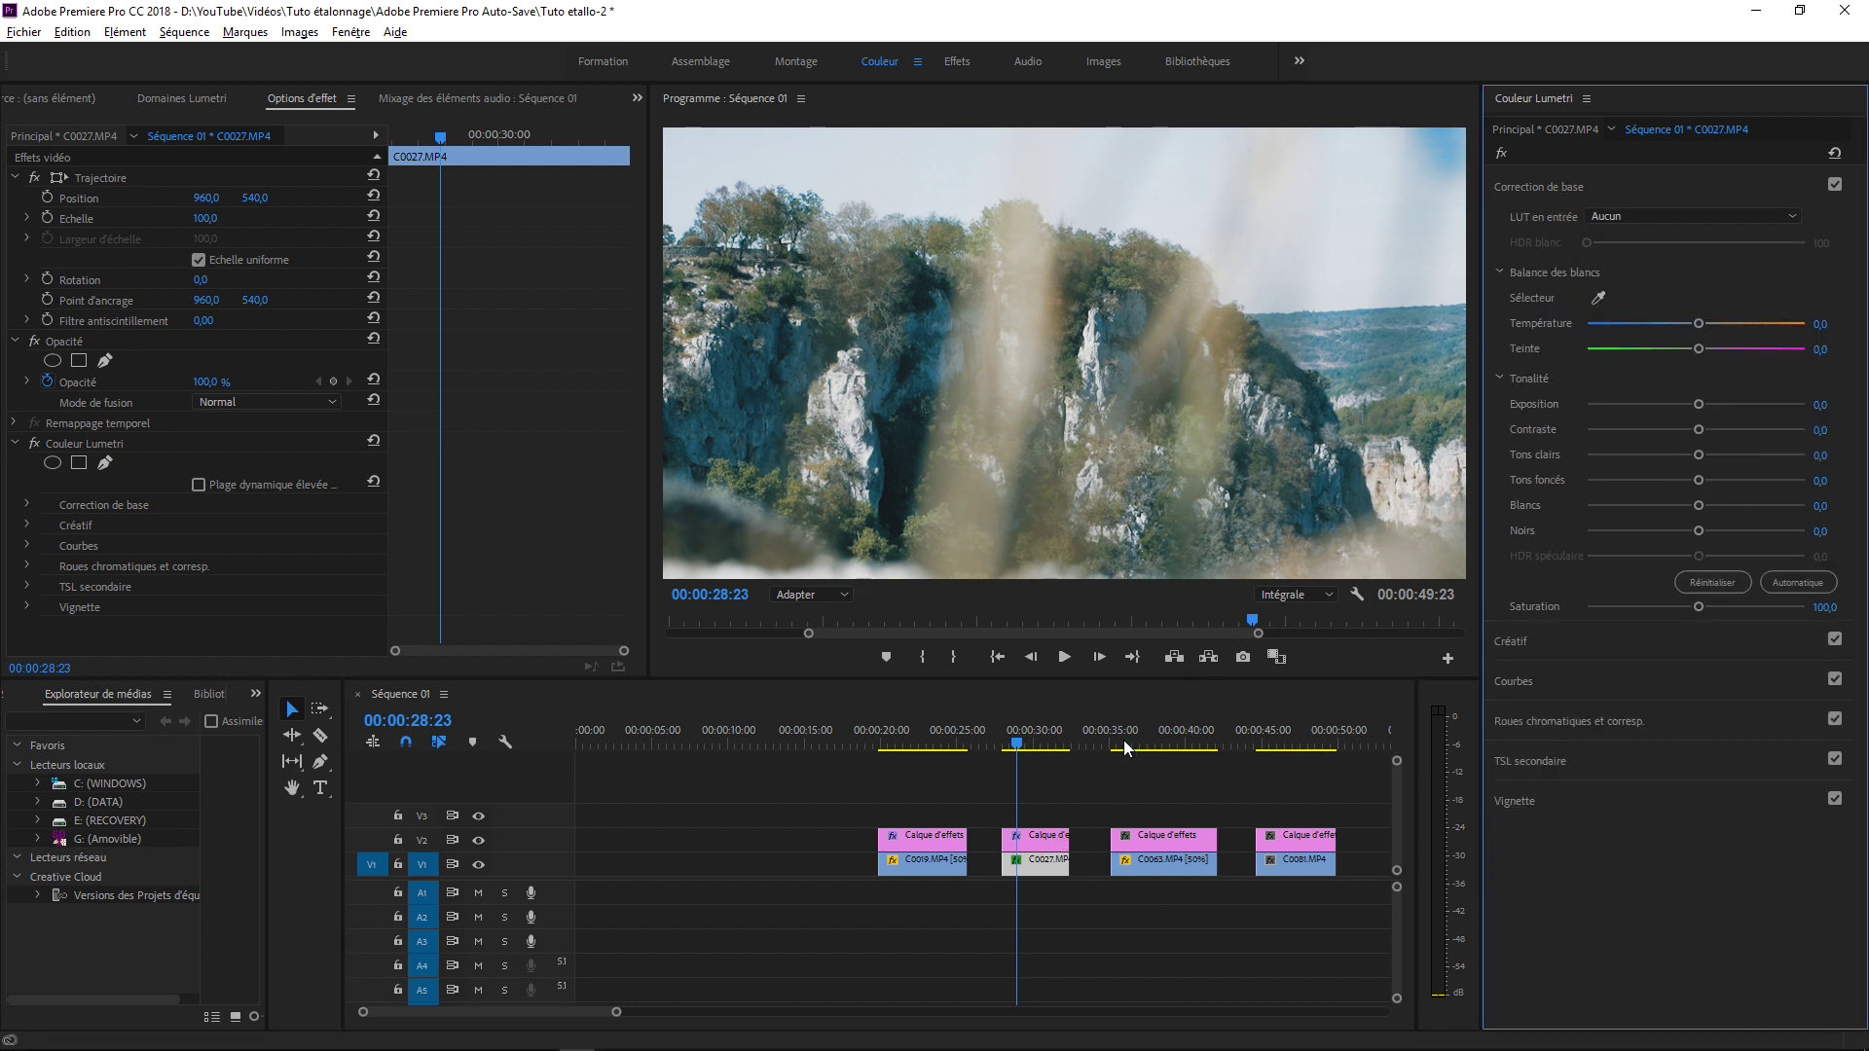
key("shift+Left")
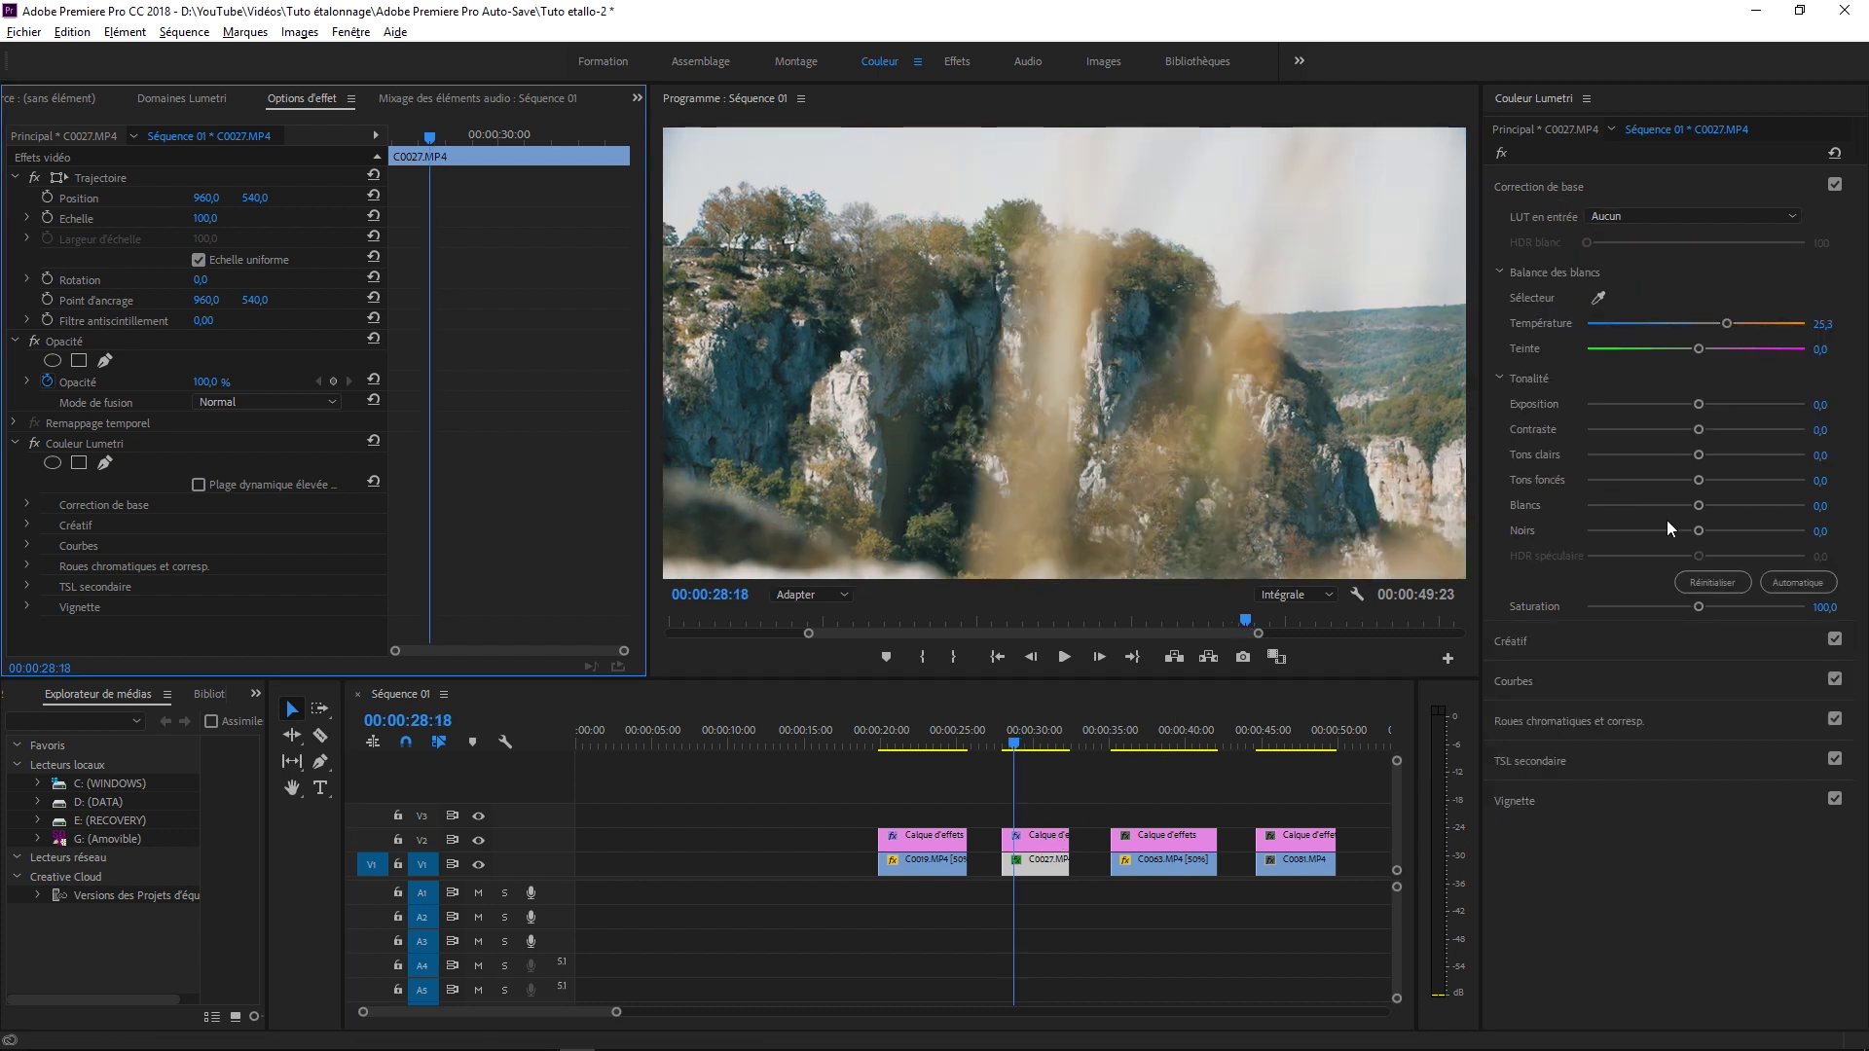
- Shape the RGB curve of C0027.MP4 into a slight S by lowering the shadows and raising the highlights
left_click(1542, 679)
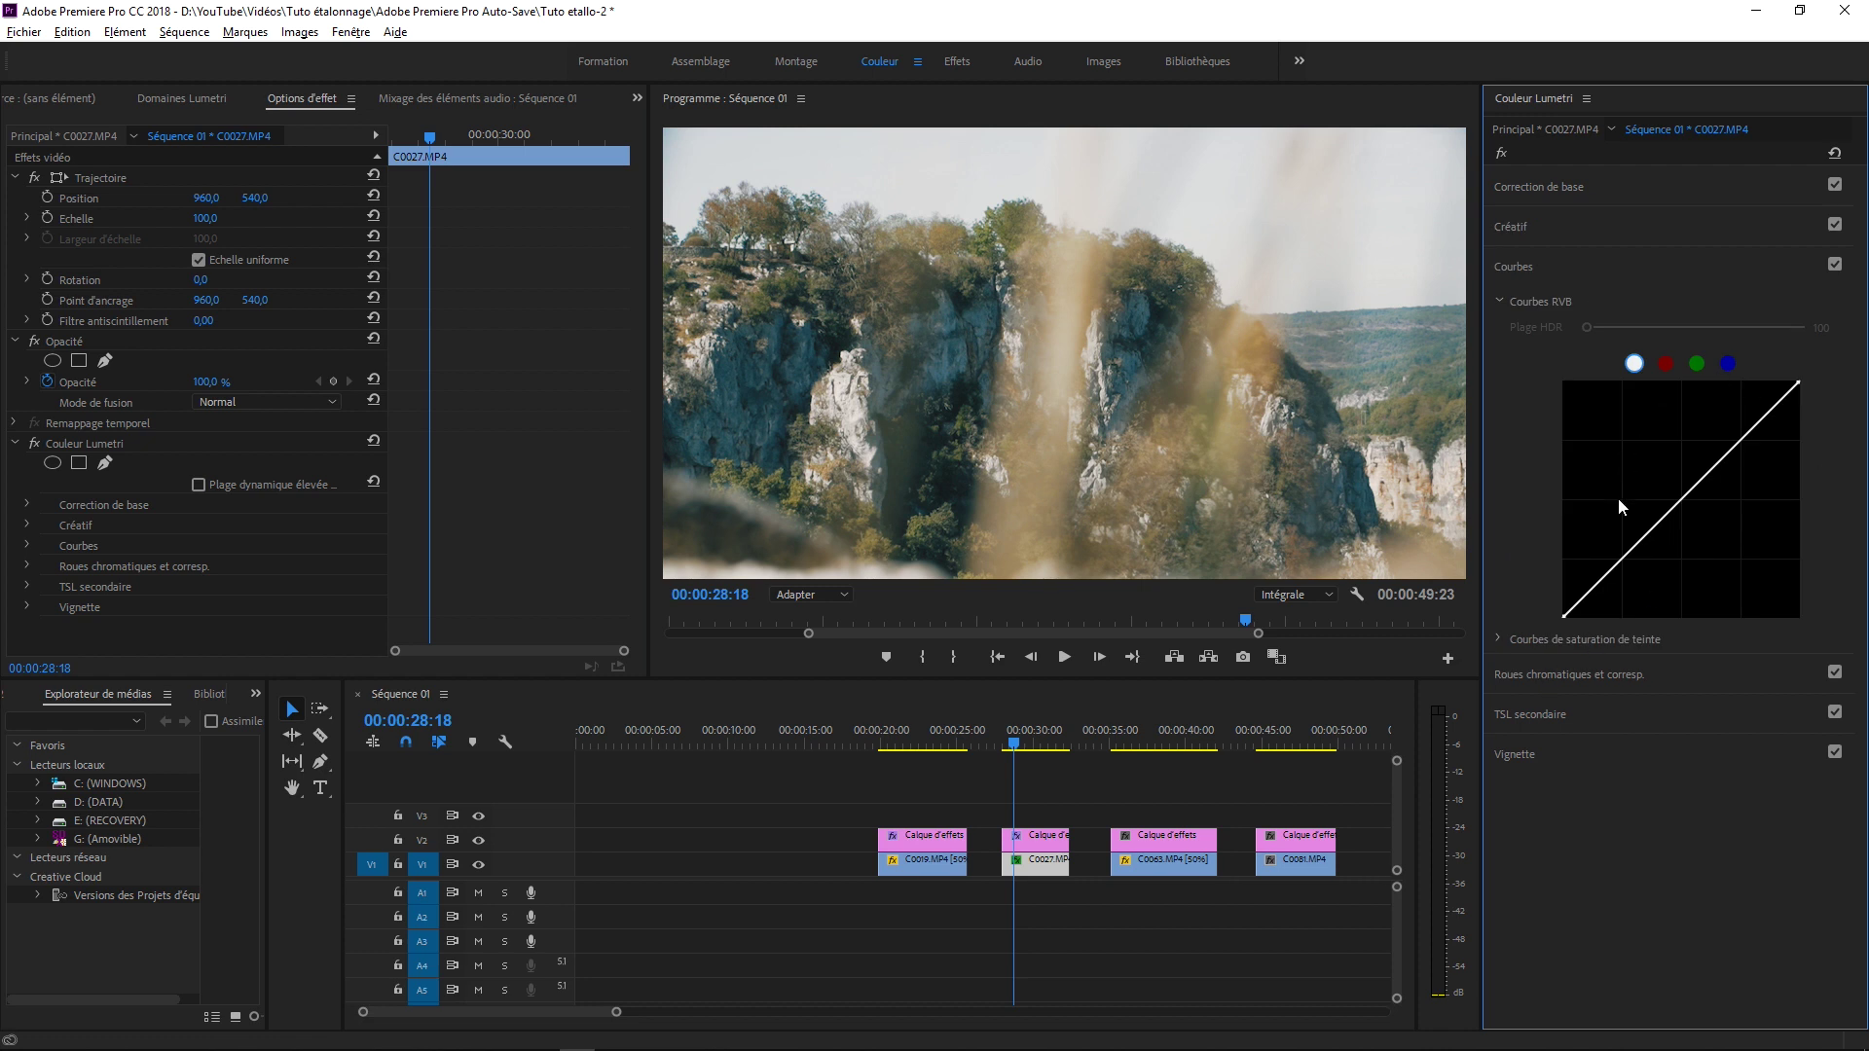
left_click(1538, 186)
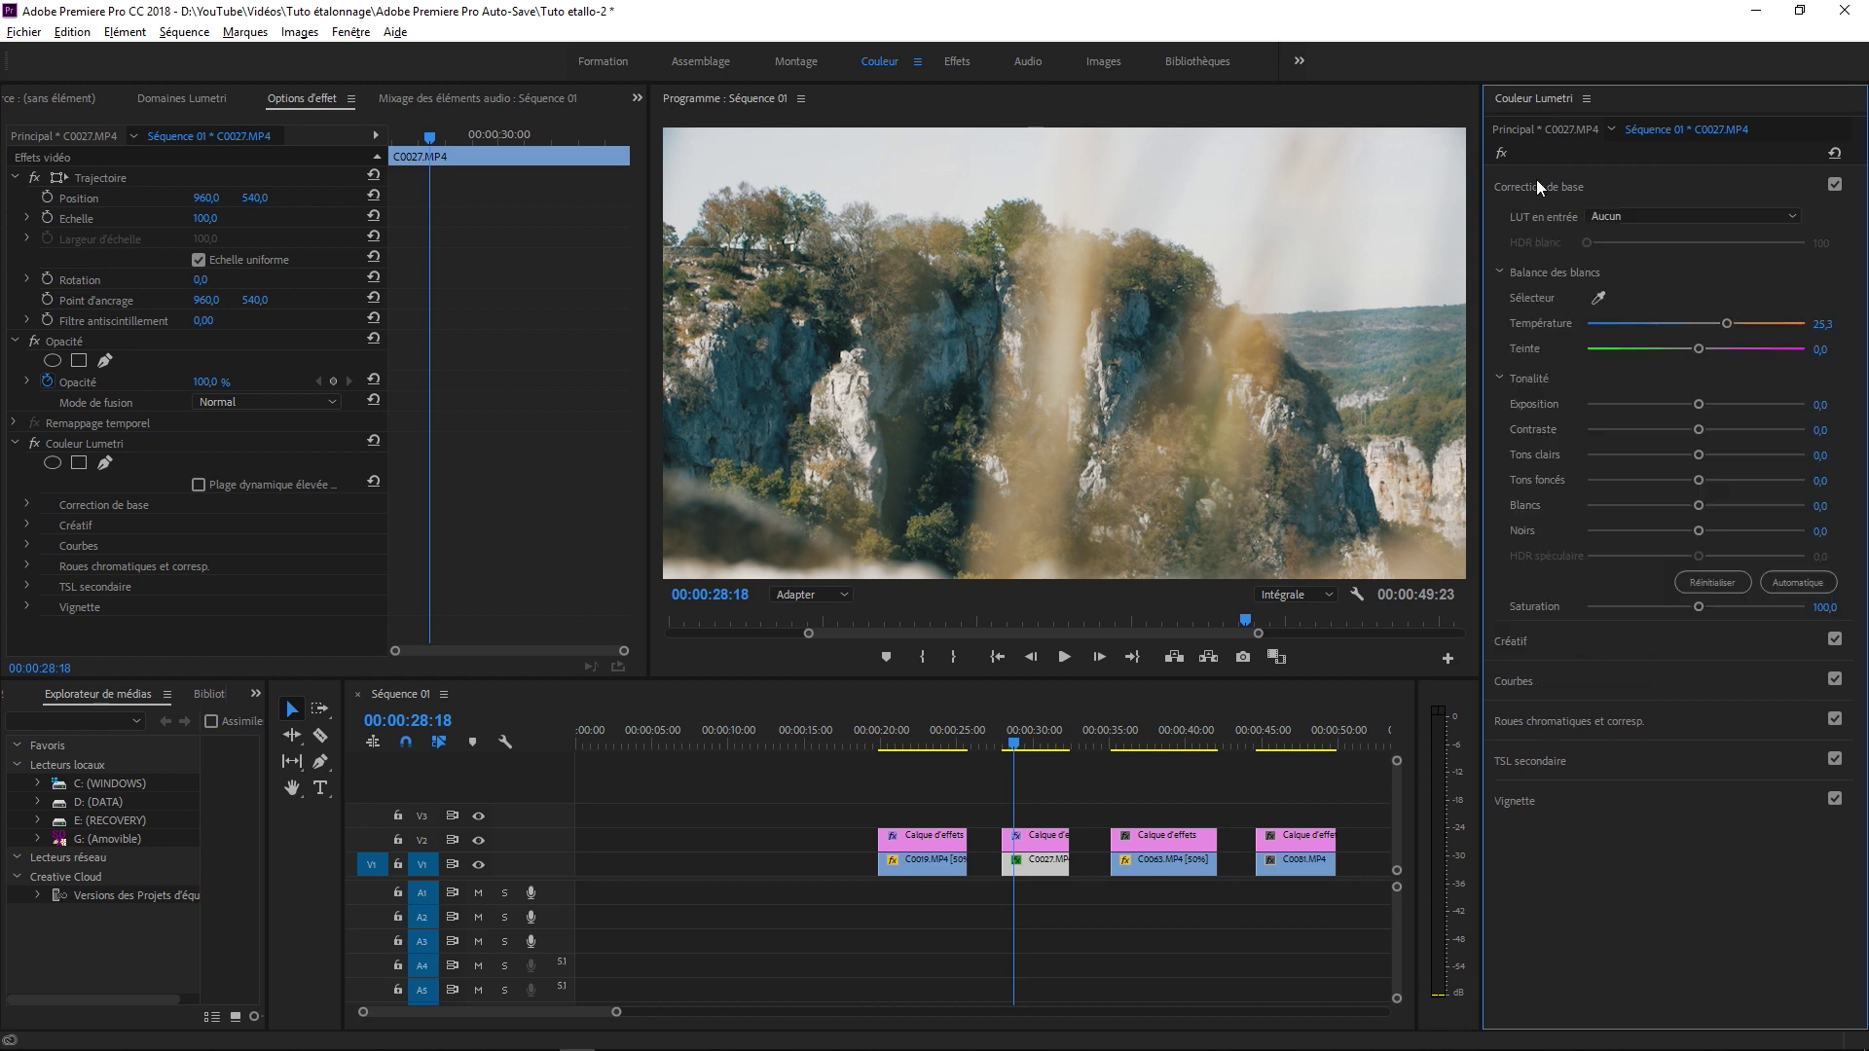
left_click(1567, 644)
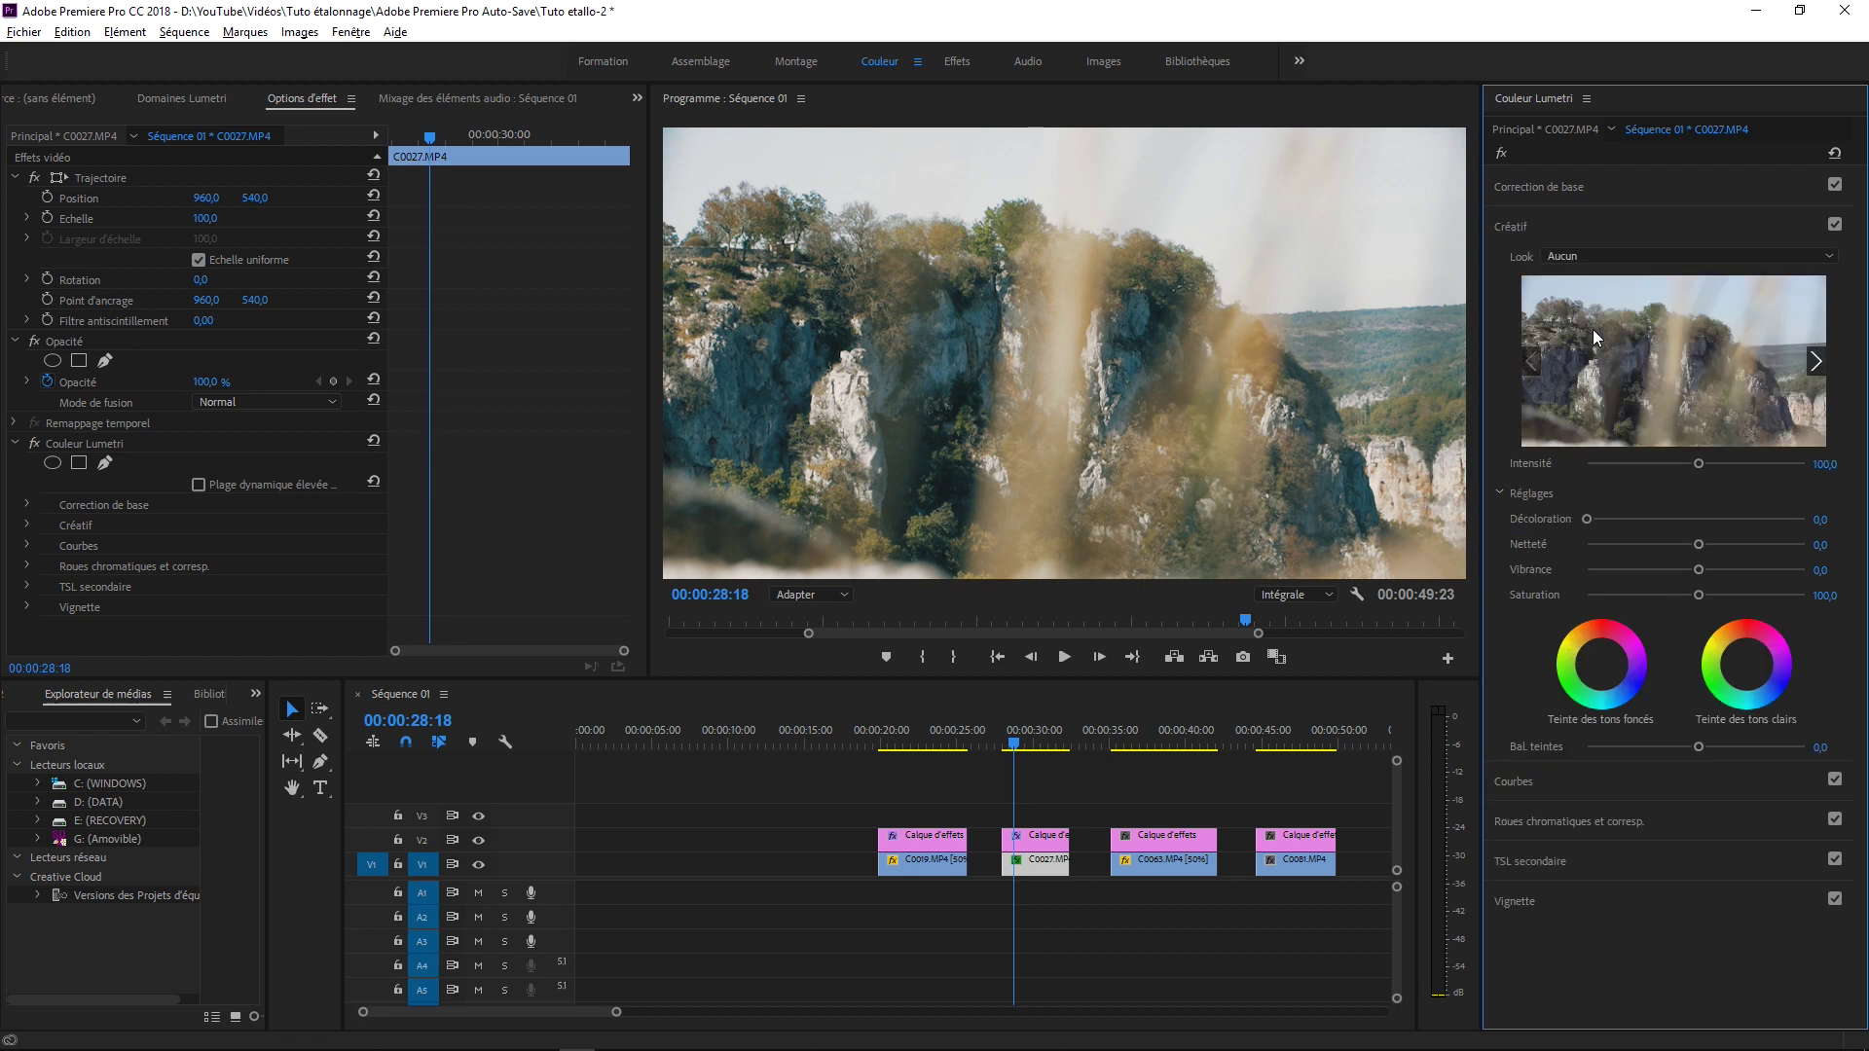
left_click(1504, 776)
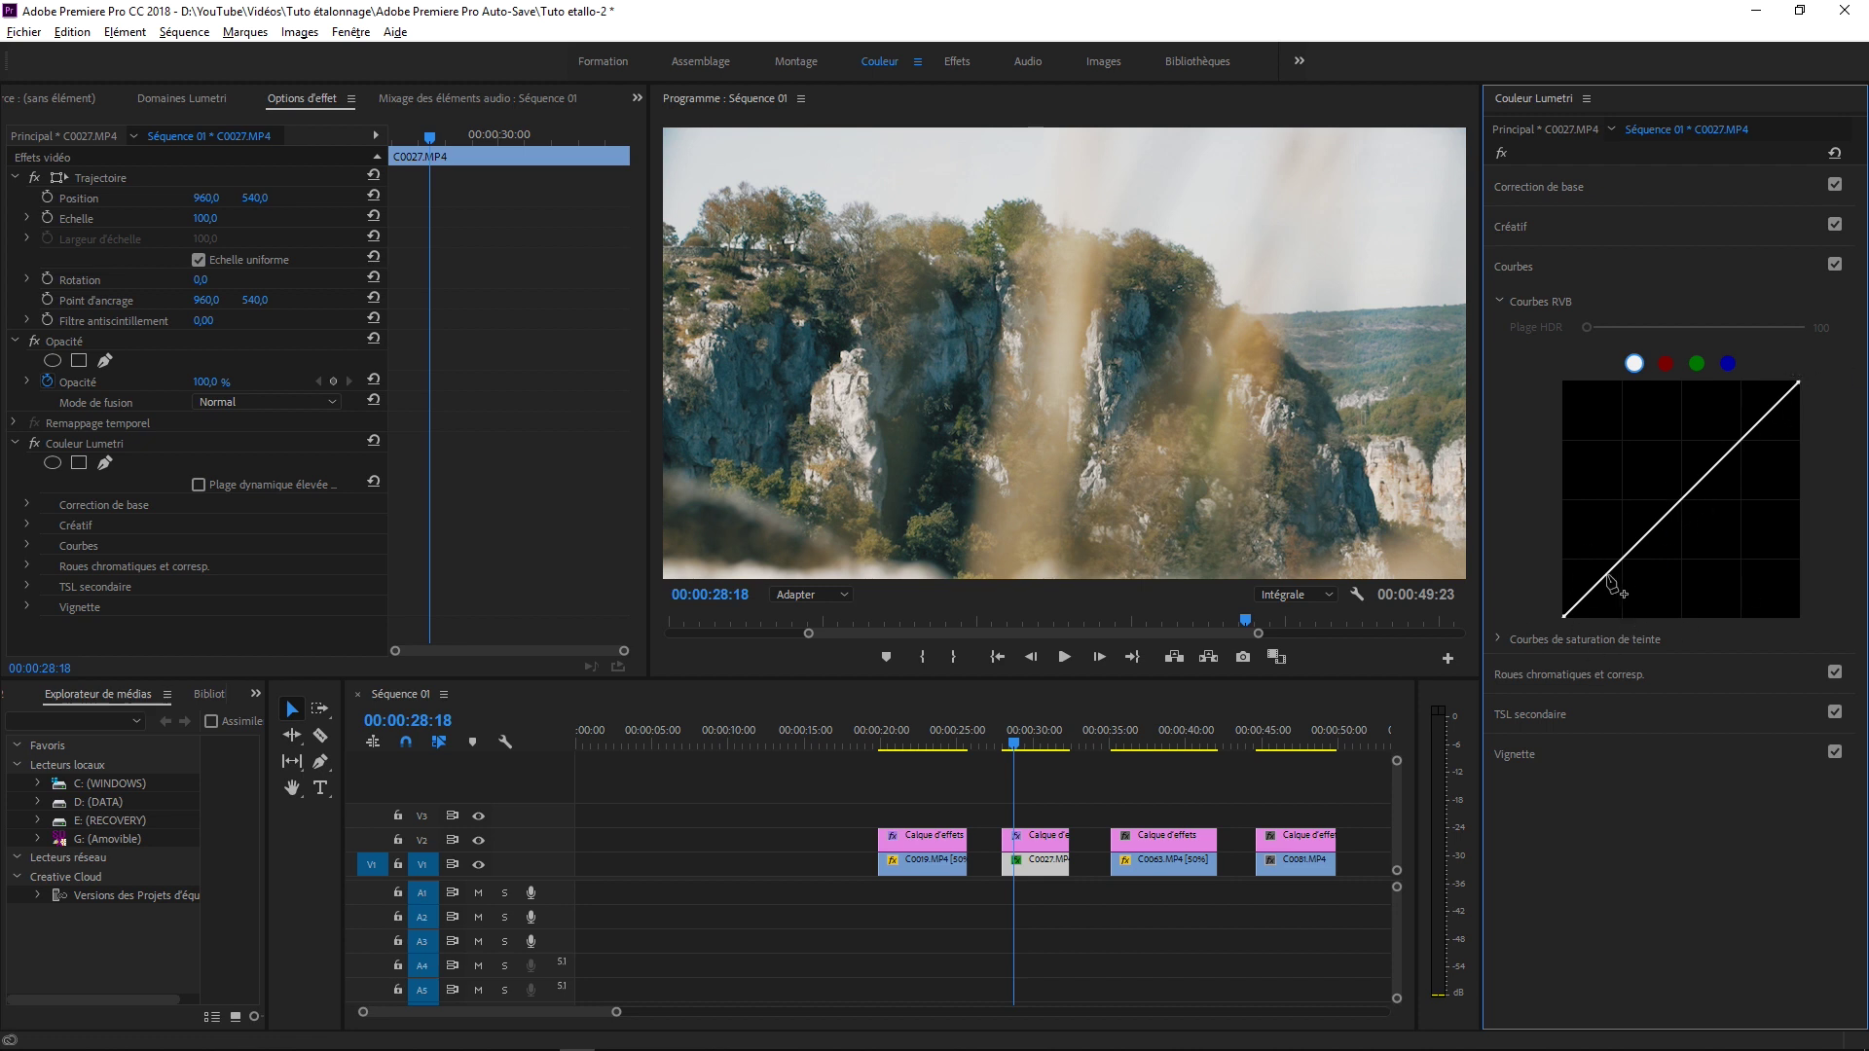
left_click_drag(1619, 561, 1625, 569)
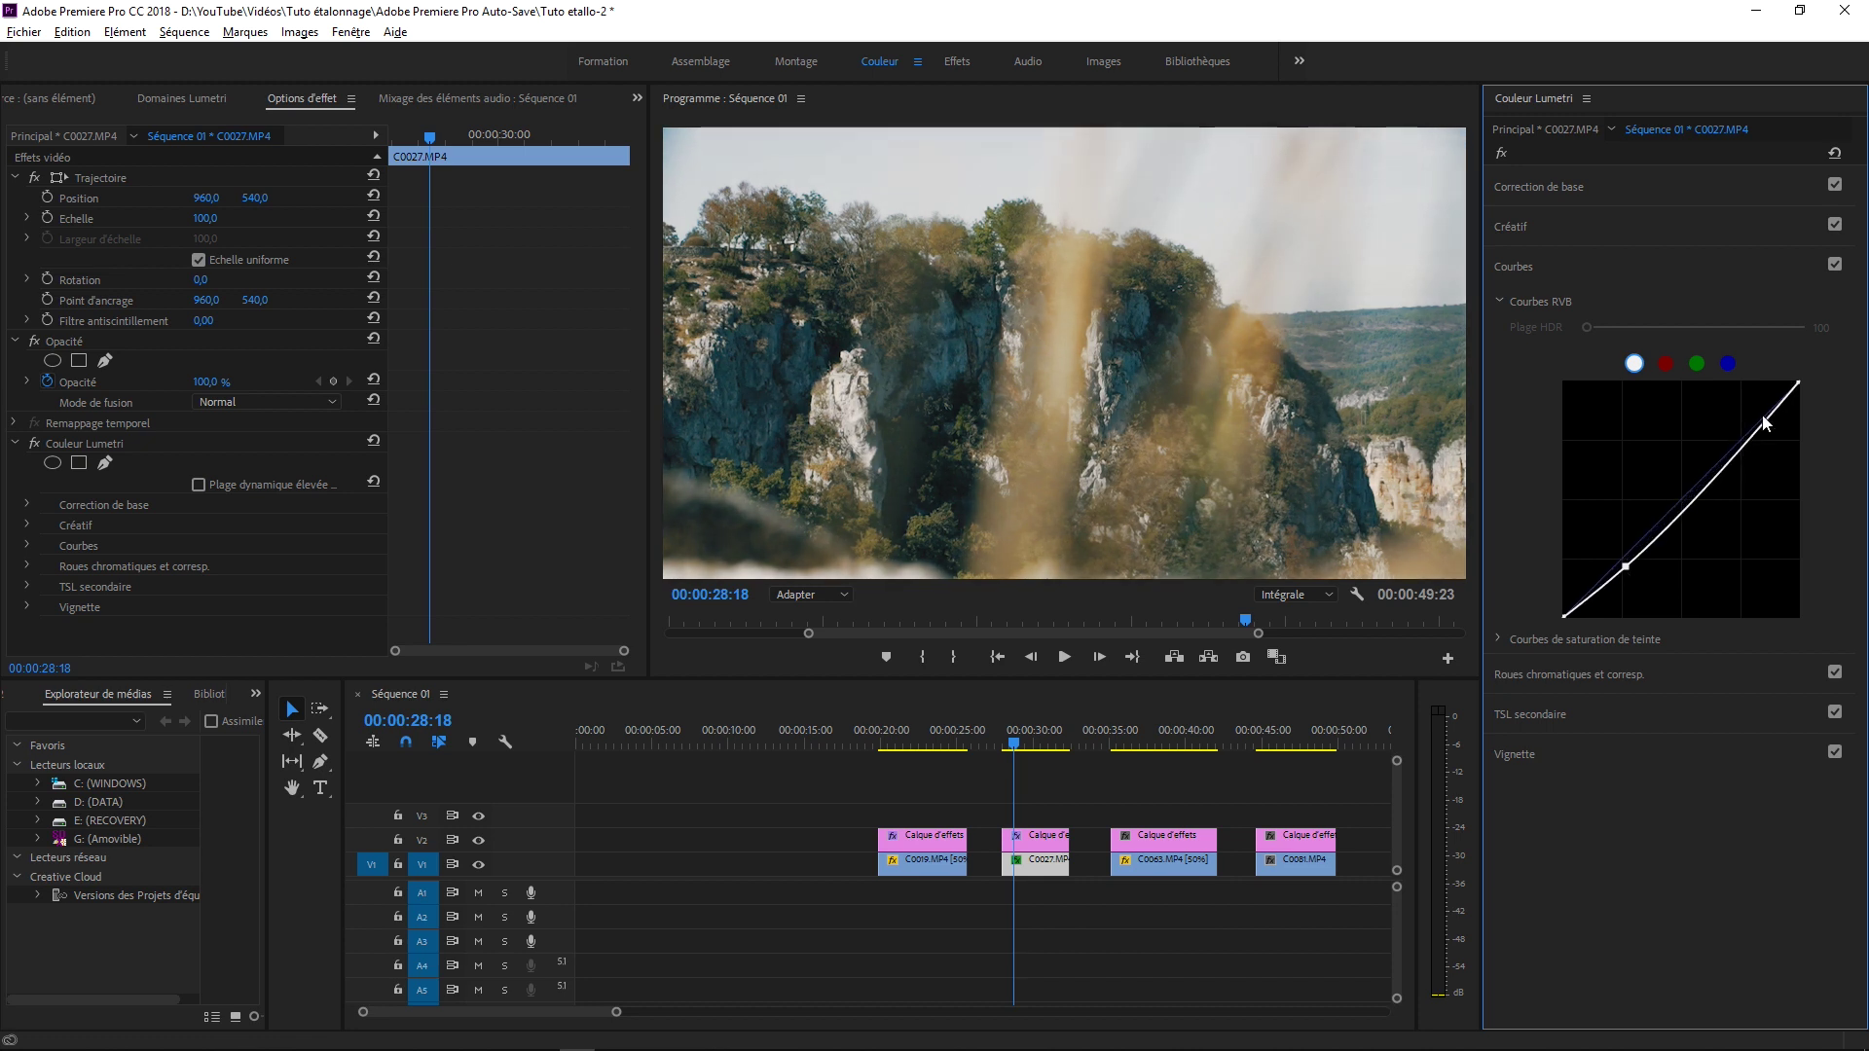
left_click_drag(1761, 420, 1749, 426)
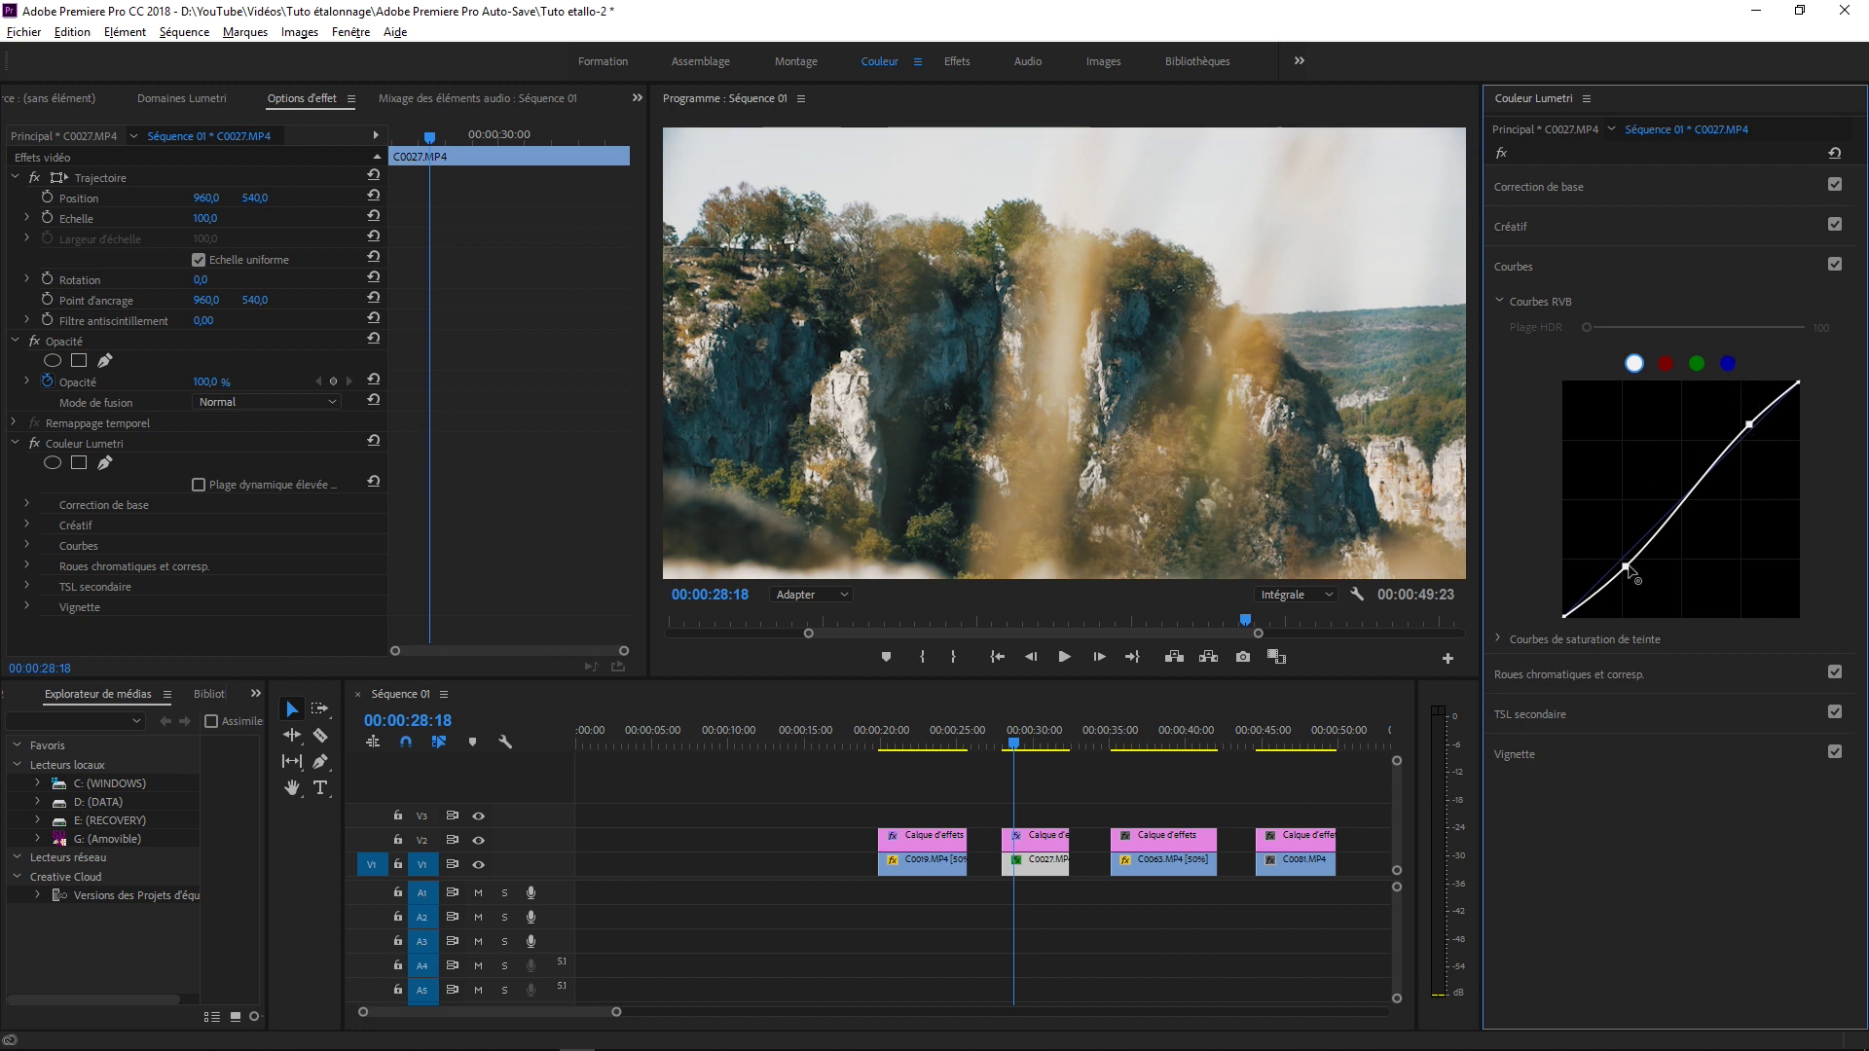
mouse_move(1683, 504)
left_mouse_down()
mouse_move(1697, 547)
mouse_move(1682, 504)
left_mouse_up()
- Compare C0027.MP4 with and without the curves correction, leaving it enabled
left_click(1834, 265)
left_click(1834, 266)
left_click(1833, 265)
- With the color wheels and the scopes displayed, lower the luminance of the shadows and highlights of C0027.MP4 and slightly lower its midtones
left_click(1500, 674)
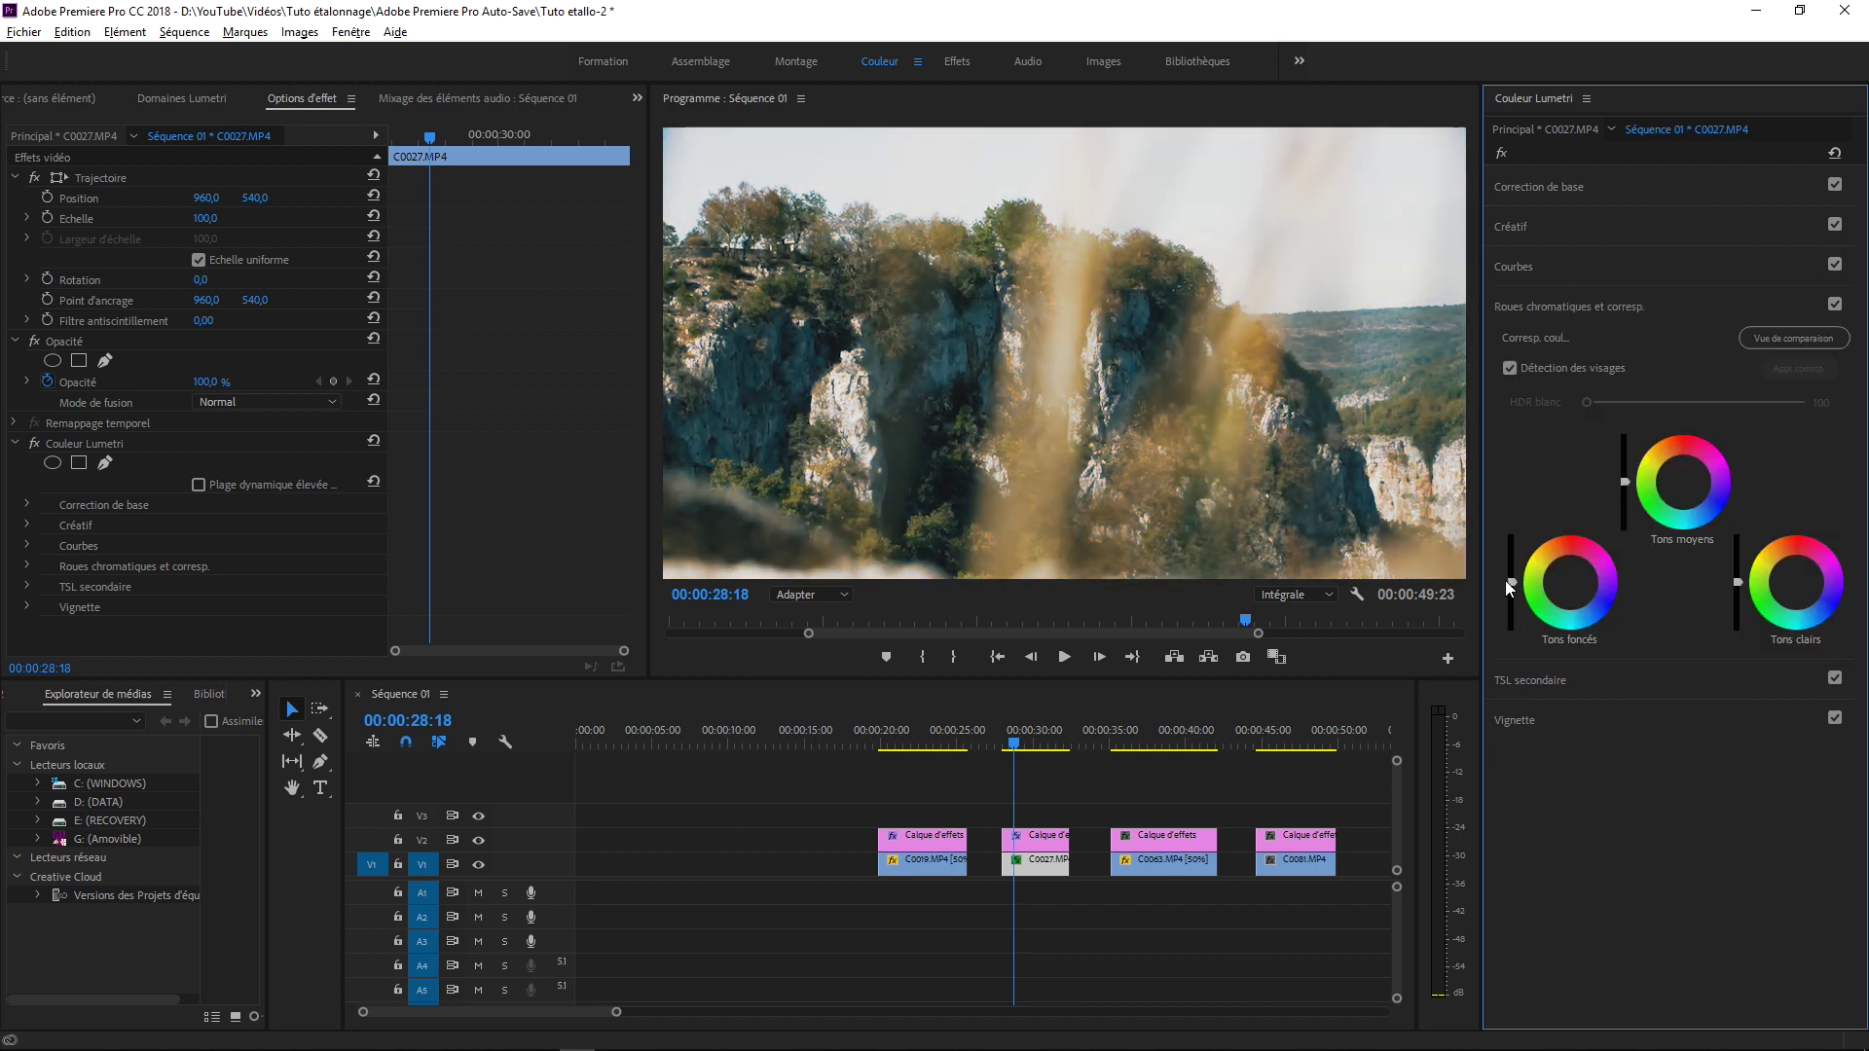
left_click(182, 98)
left_click_drag(1512, 583, 1512, 603)
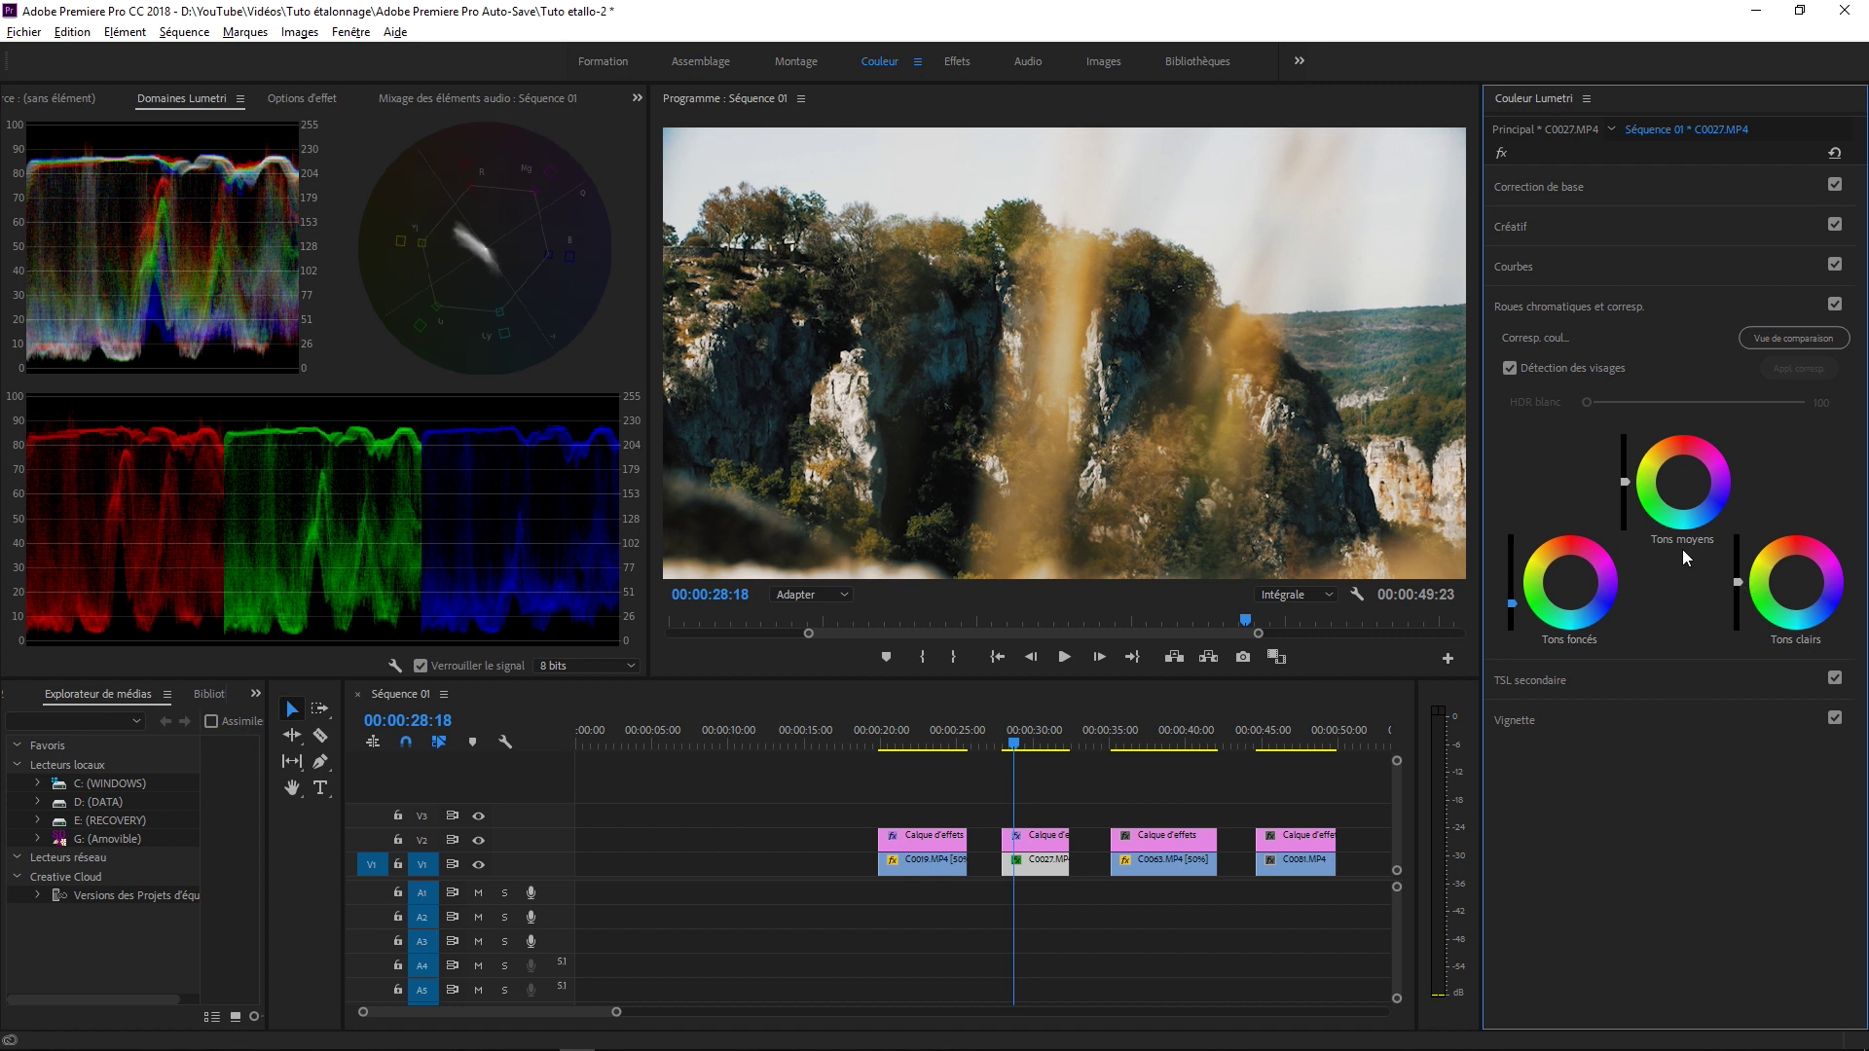
left_click_drag(1737, 581, 1738, 608)
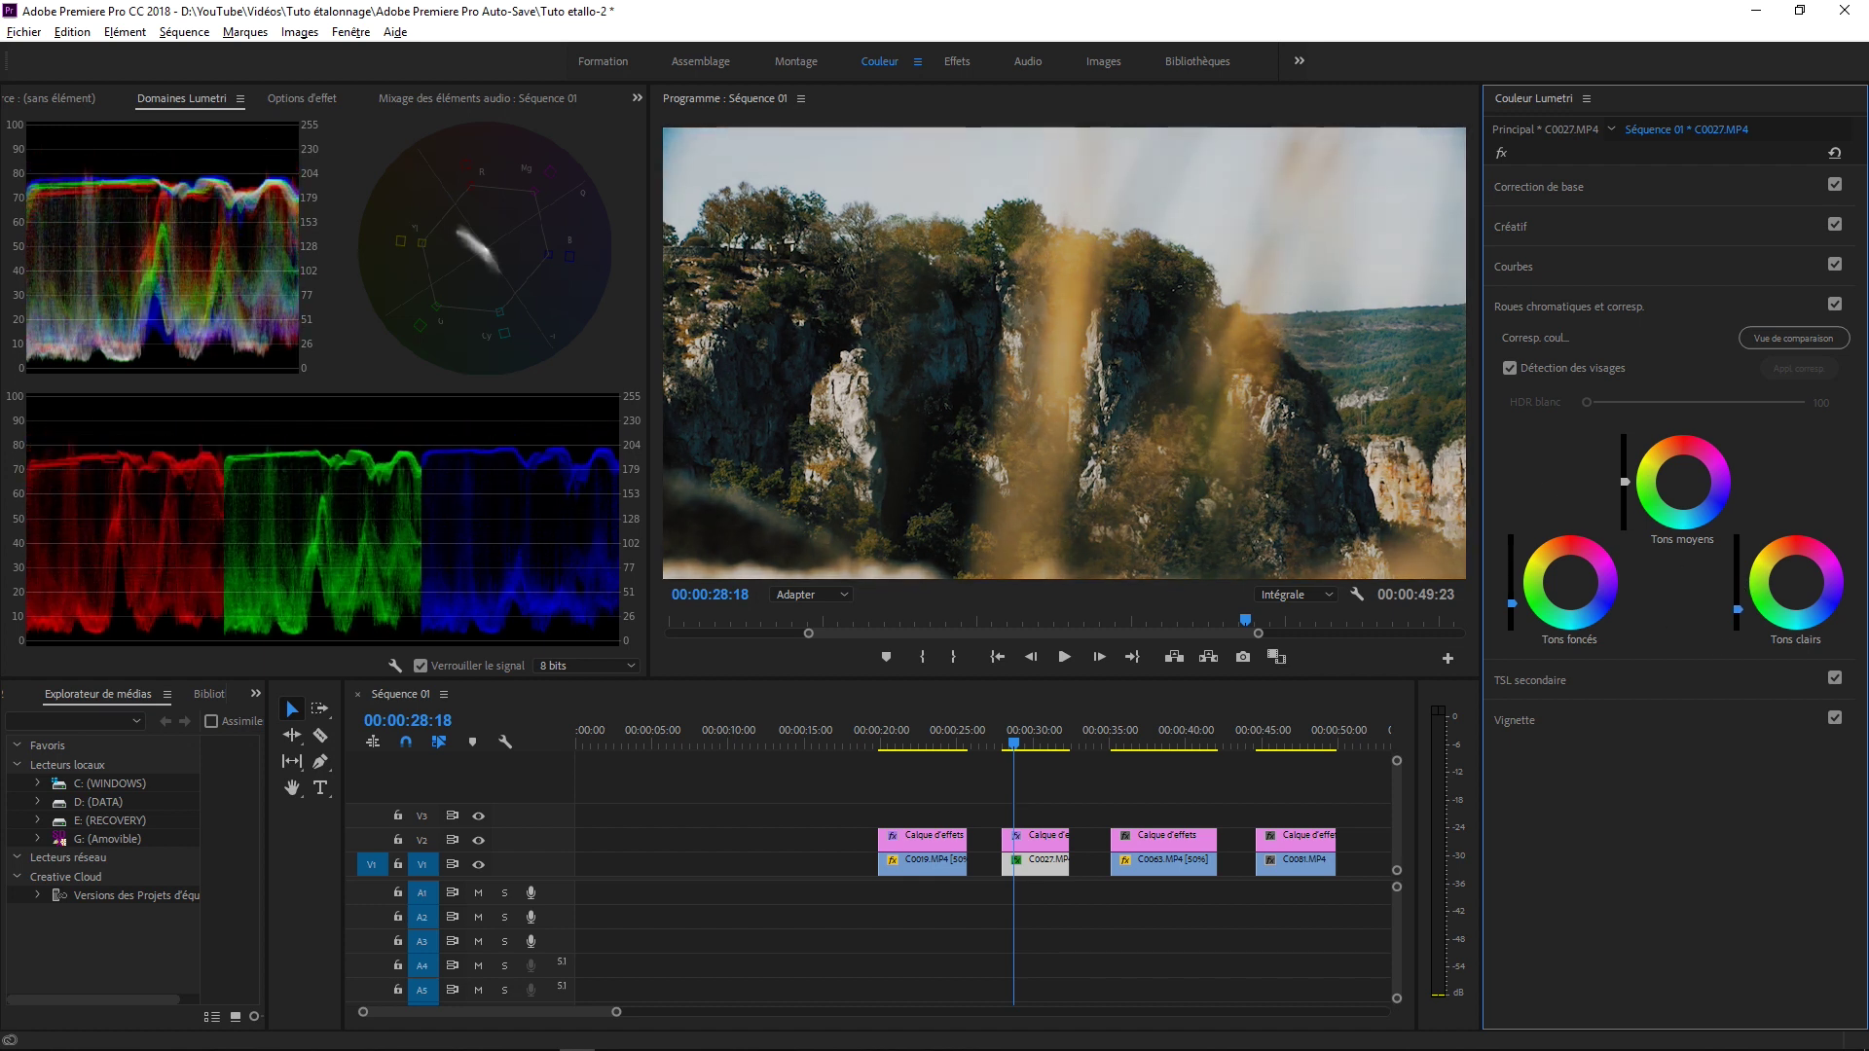
left_click_drag(1623, 483, 1622, 501)
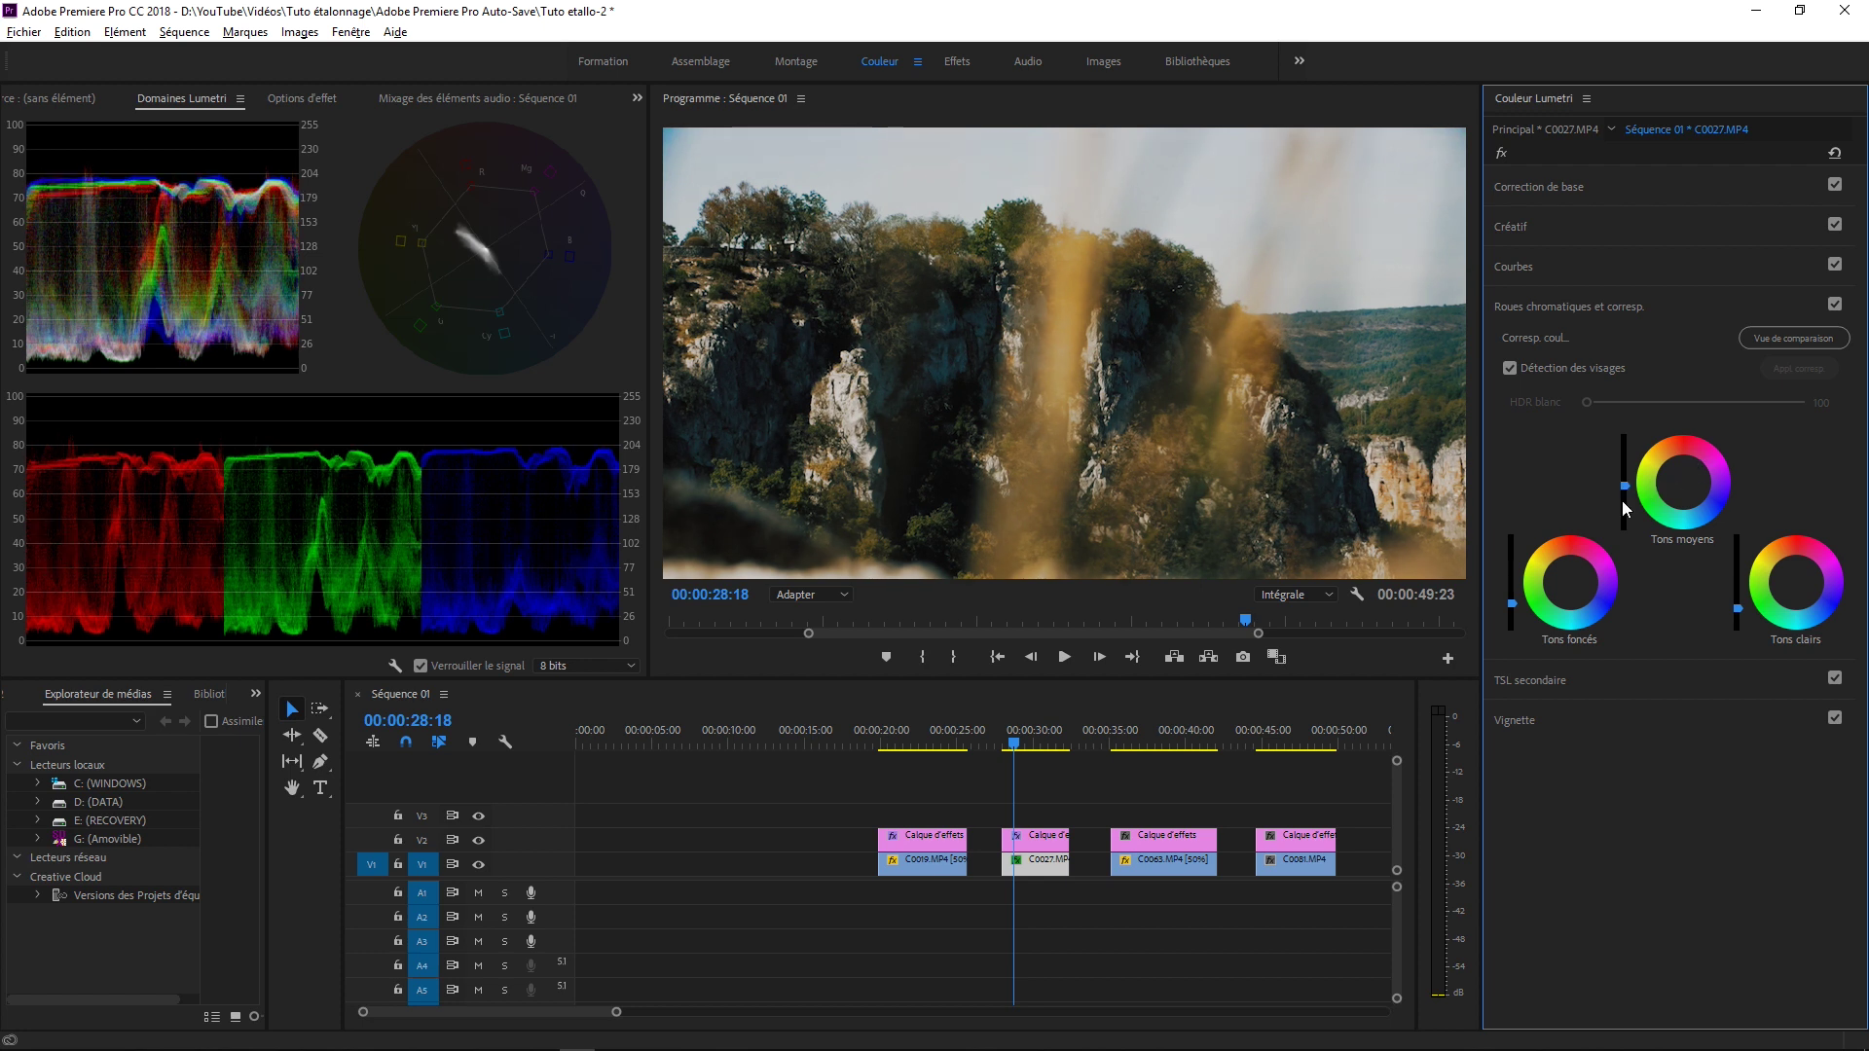
- Compare C0027.MP4 with and without the color wheel correction, leaving it enabled
left_click(1835, 304)
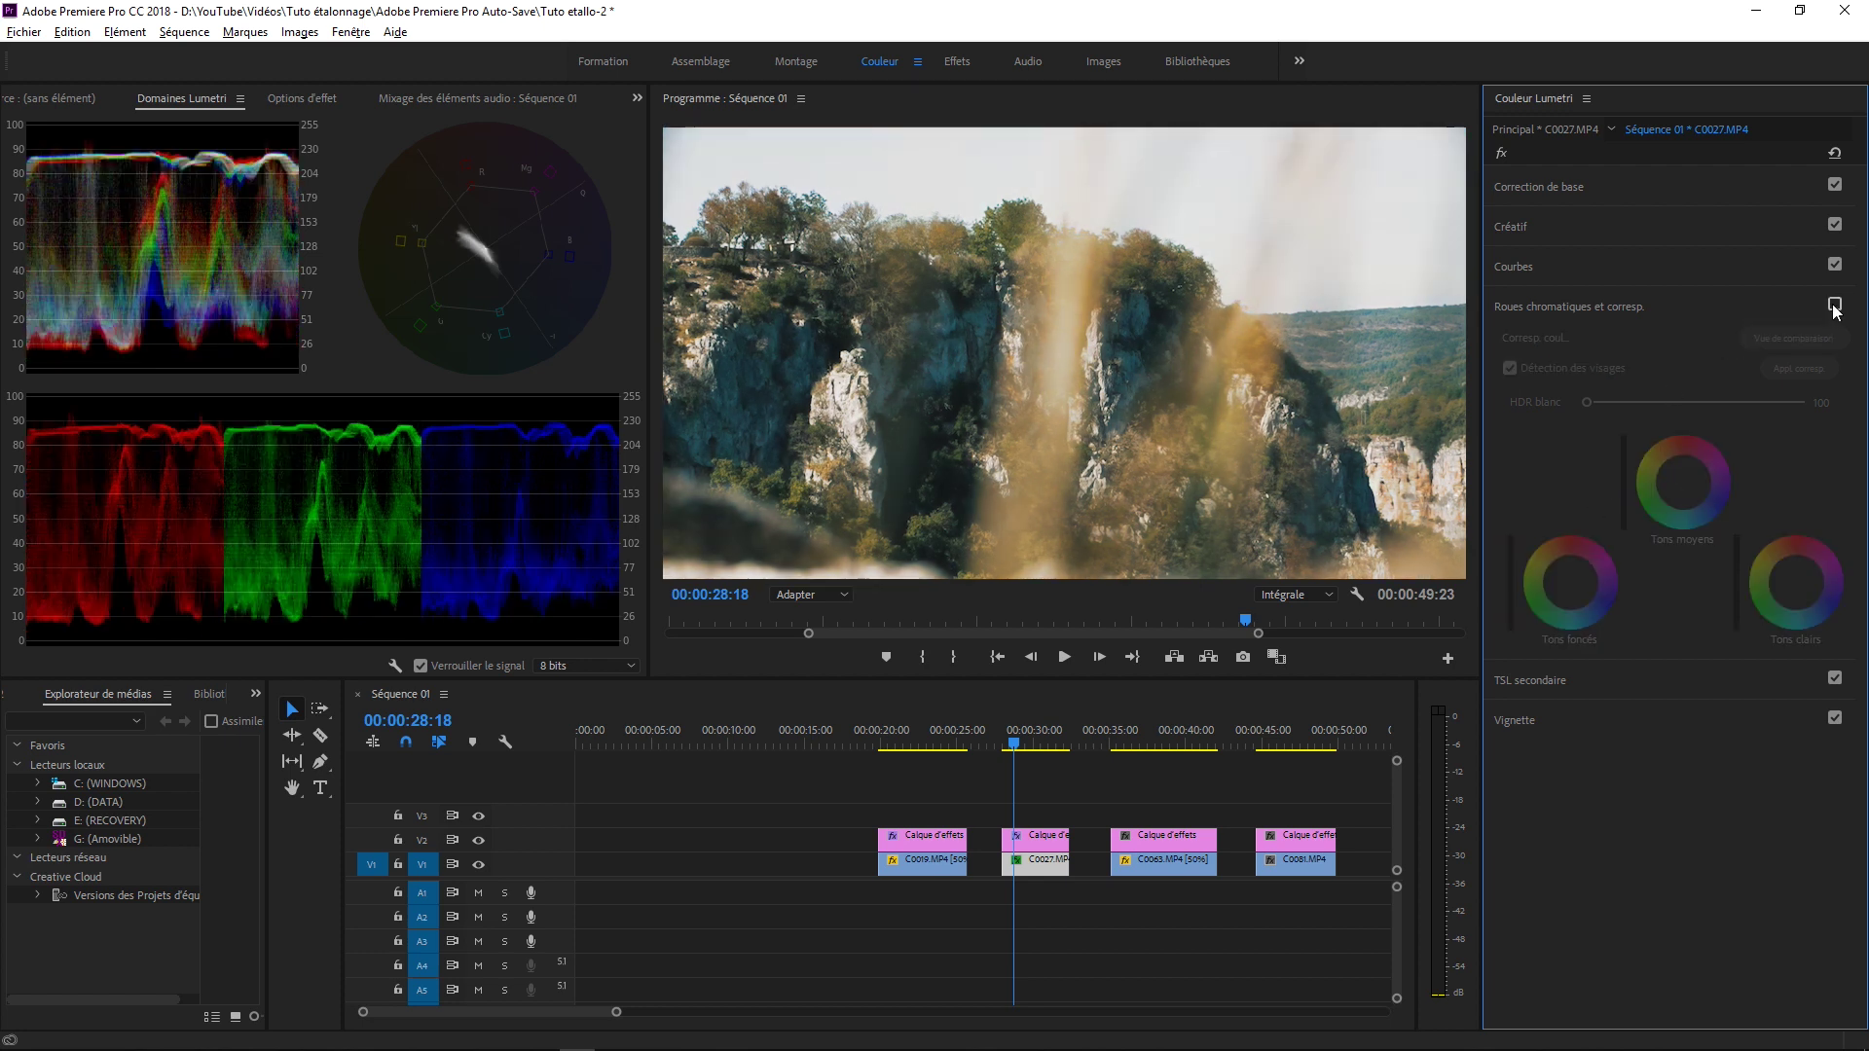
left_click(1834, 304)
left_click(1835, 305)
left_click(1834, 304)
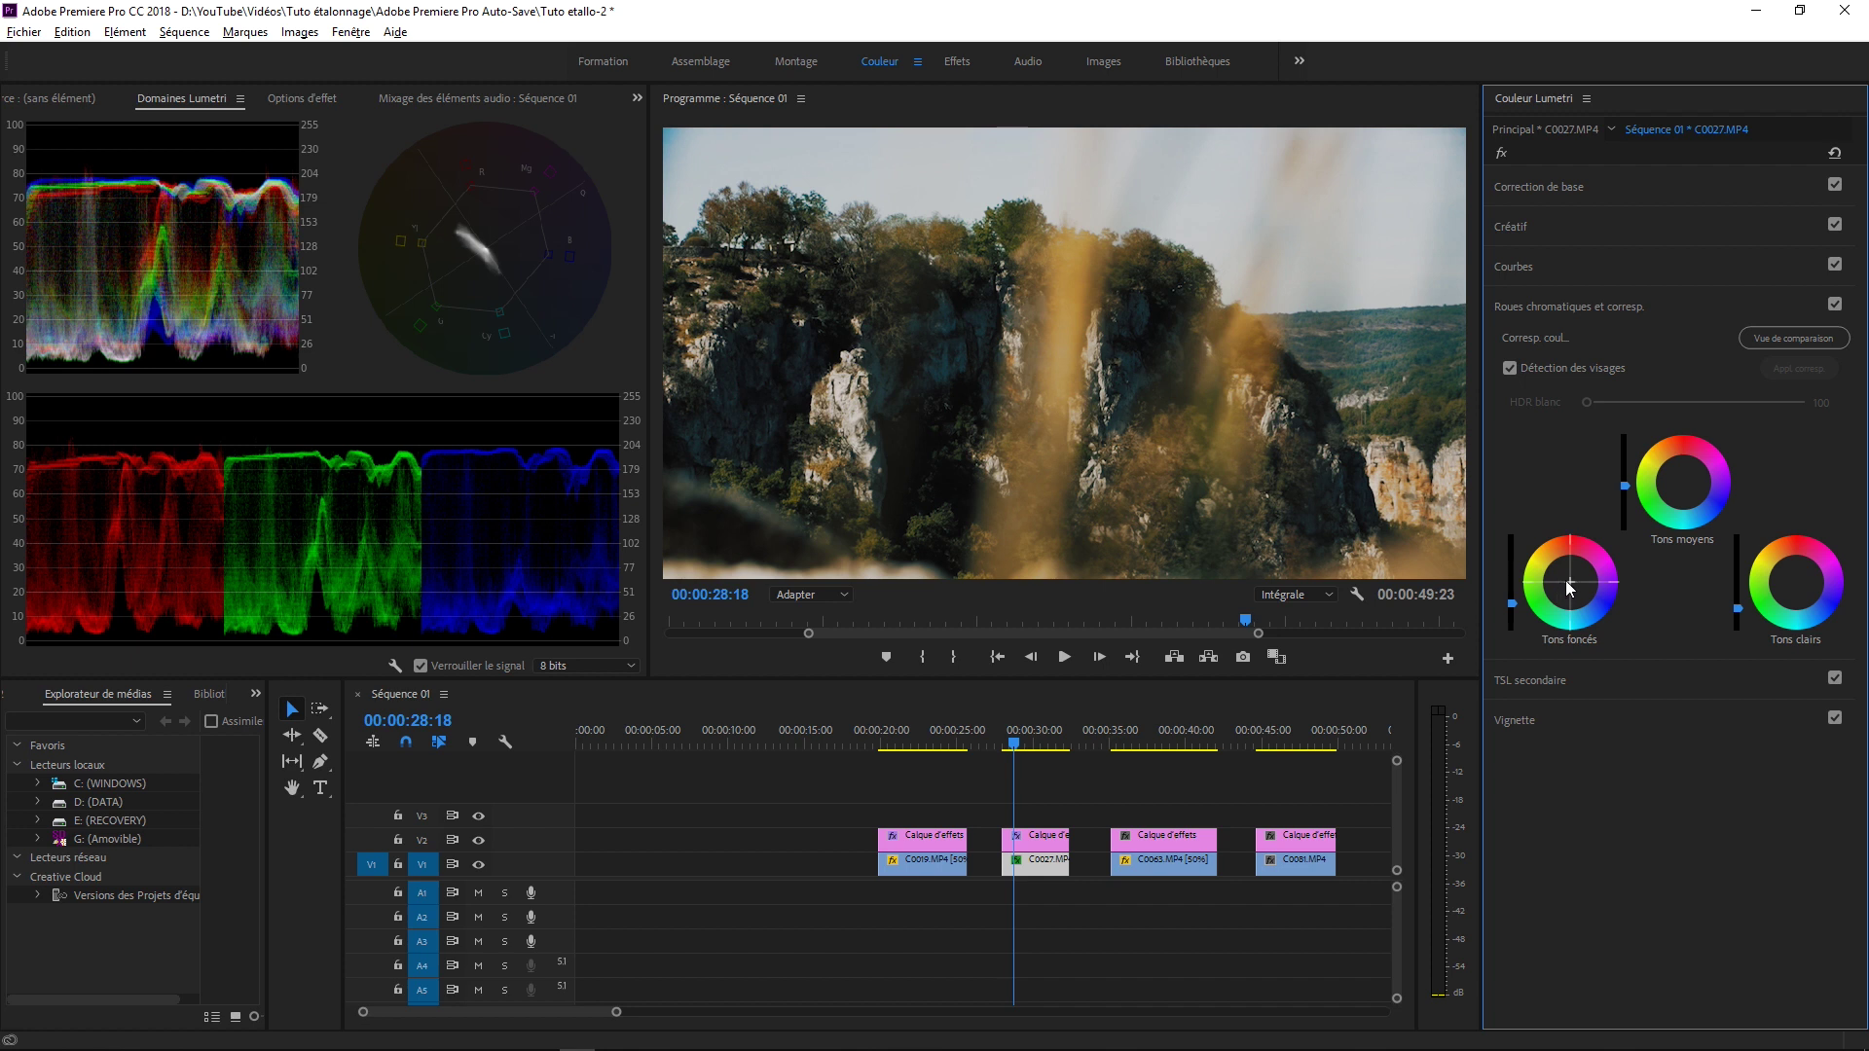
- With the color wheels of clip C0019.MP4, tint the shadows slightly toward blue and the highlights slightly toward orange
left_click(914, 728)
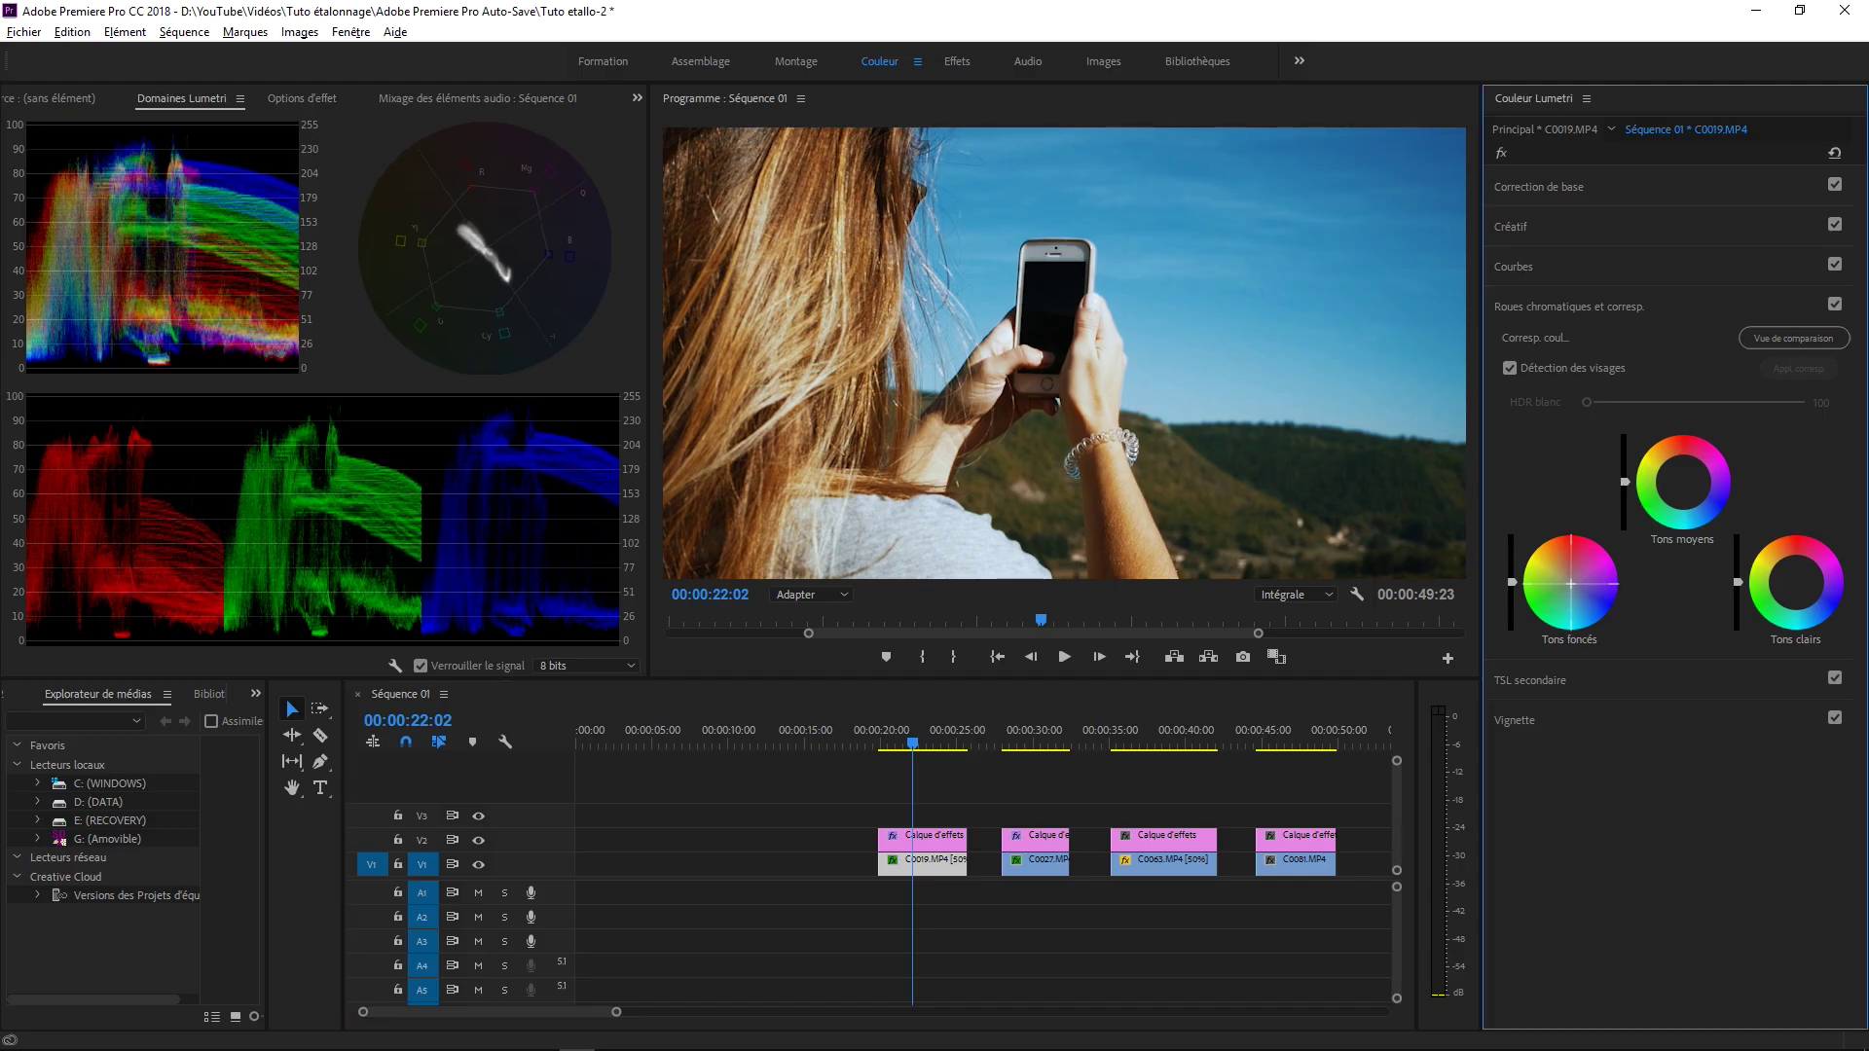
left_click_drag(1574, 587, 1578, 592)
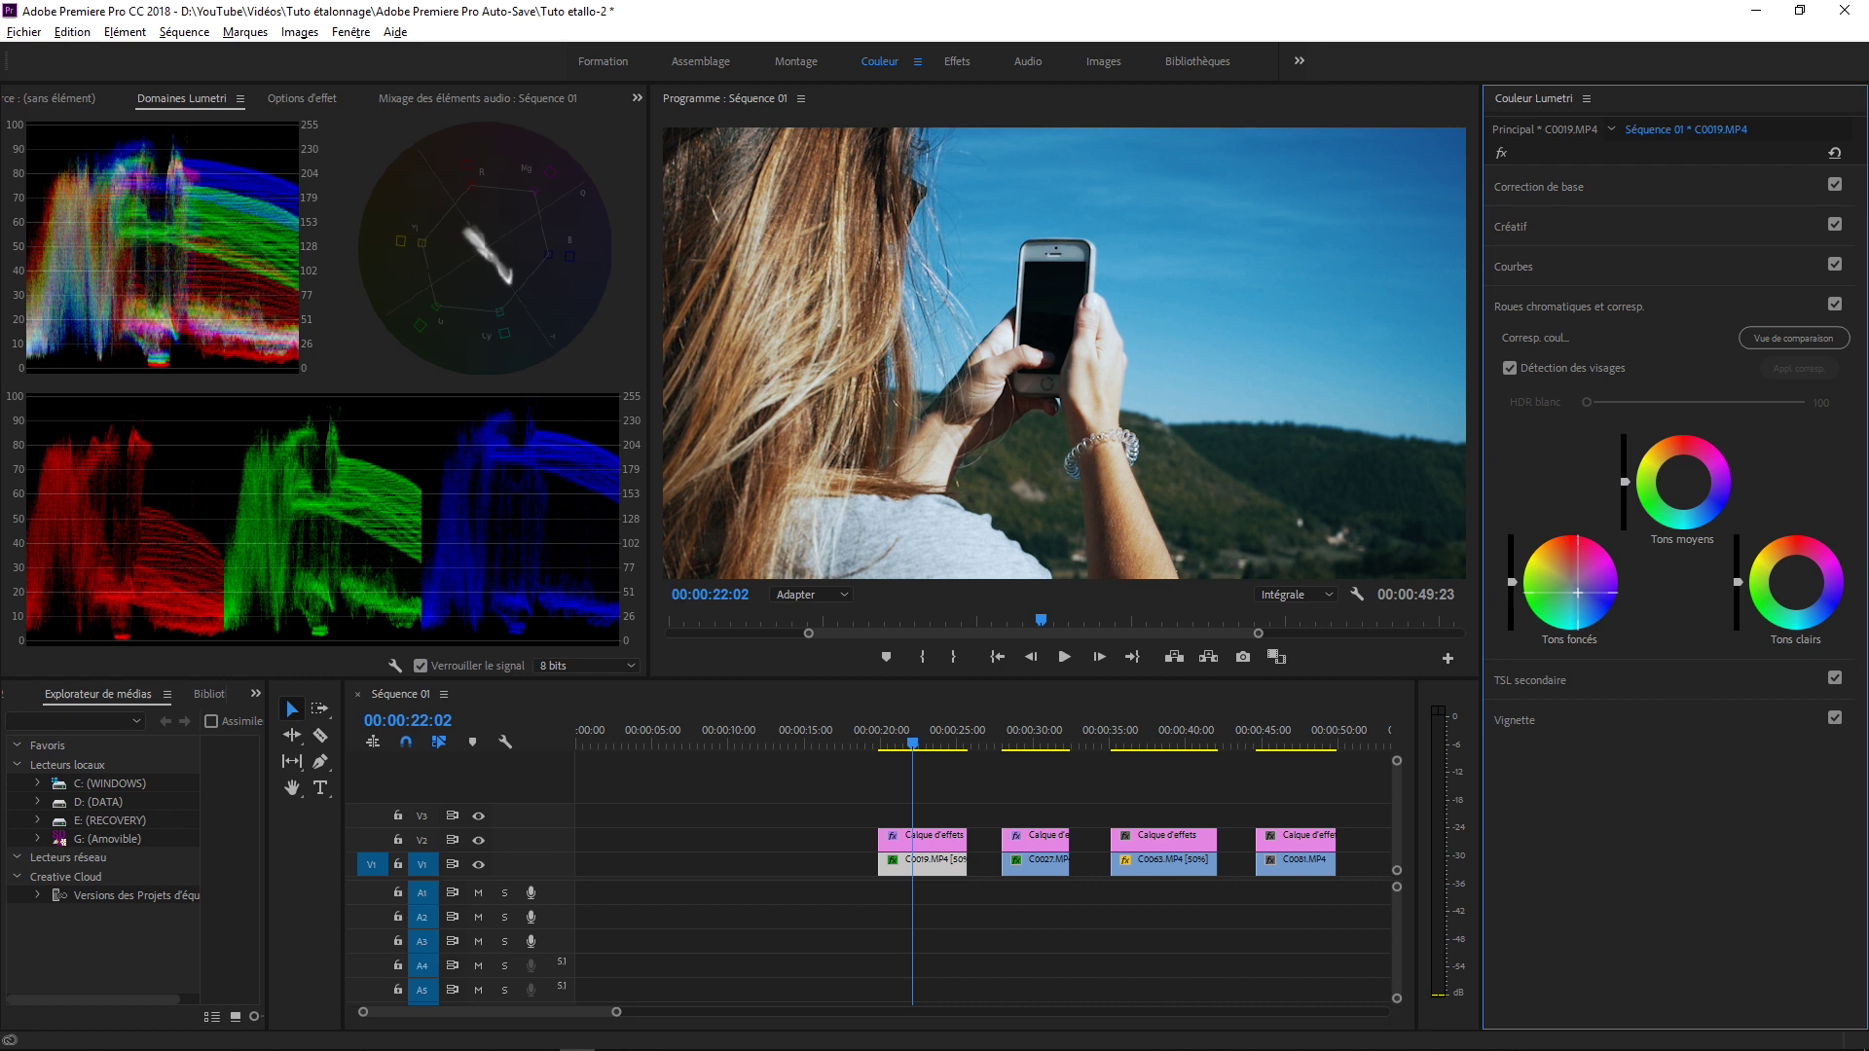
left_click(1834, 305)
left_click(1834, 305)
left_click_drag(1795, 582, 1789, 571)
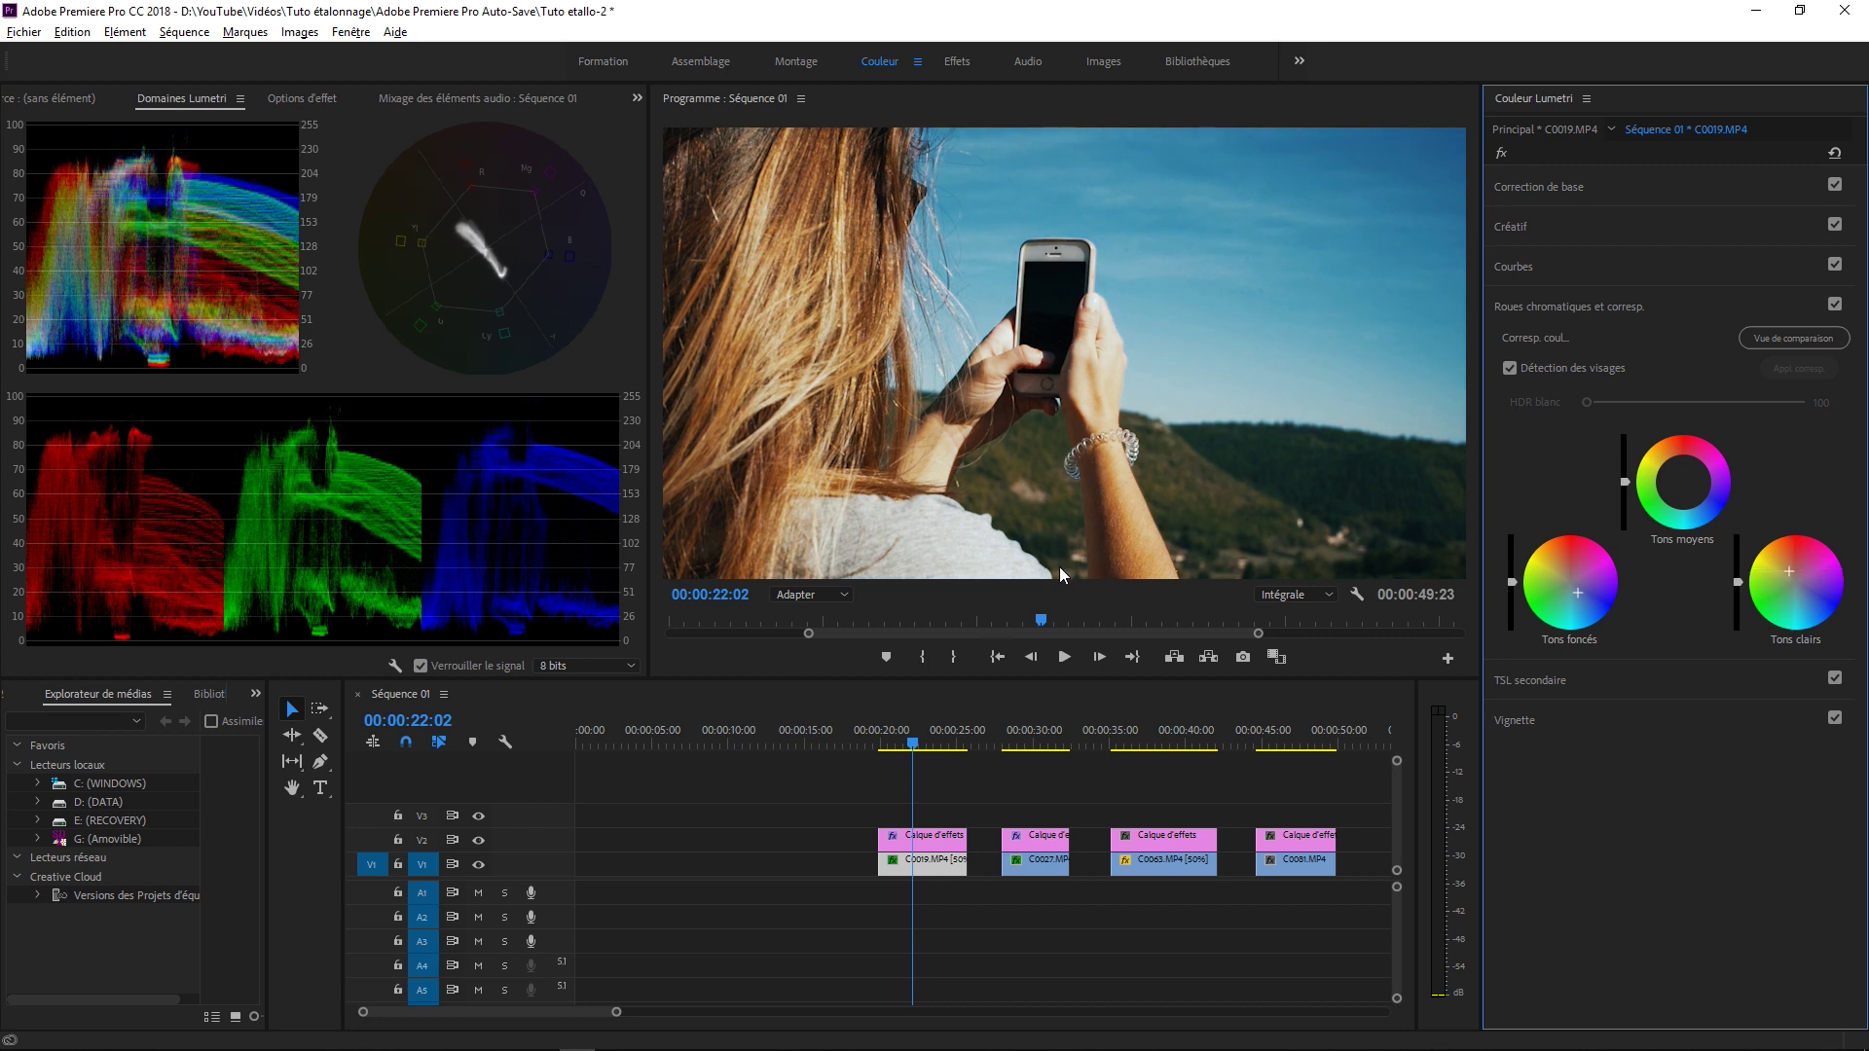
- Compare C0019.MP4 with and without the color wheel tints, leaving them enabled
left_click(1834, 305)
left_click(1834, 305)
left_click(1834, 304)
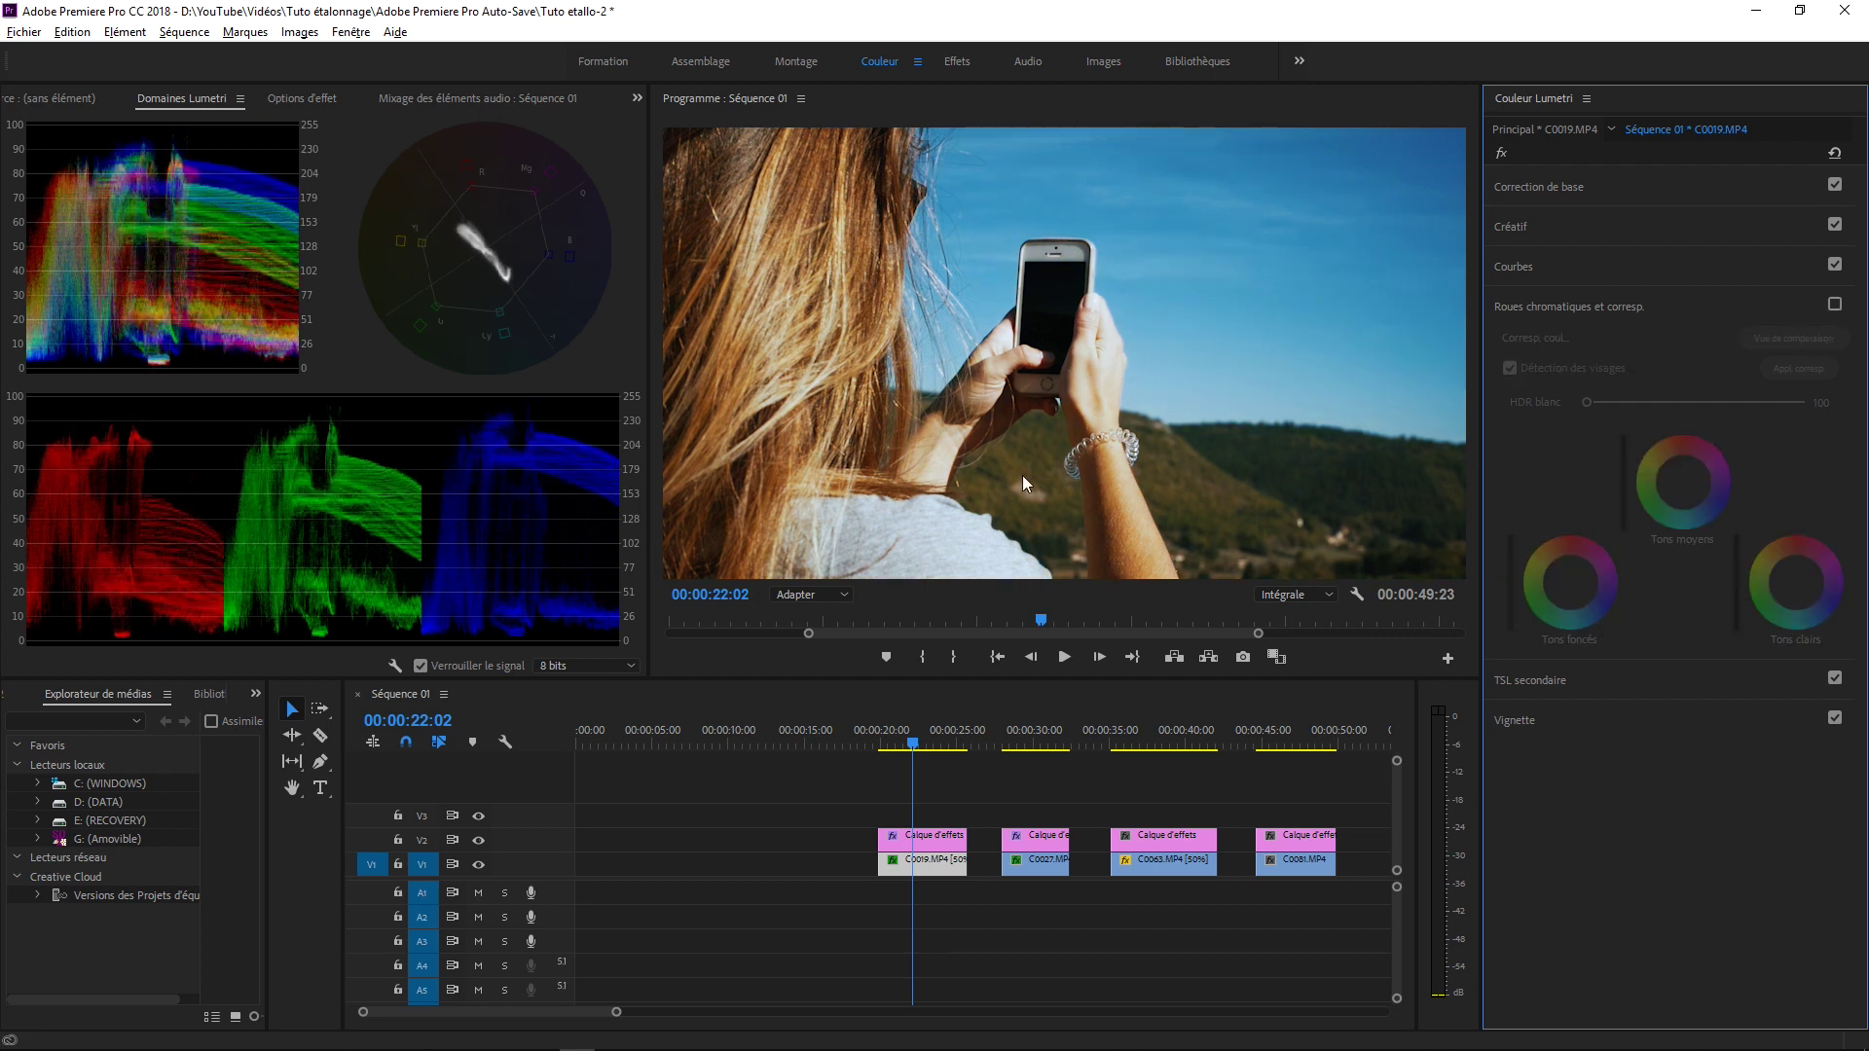
left_click(1833, 305)
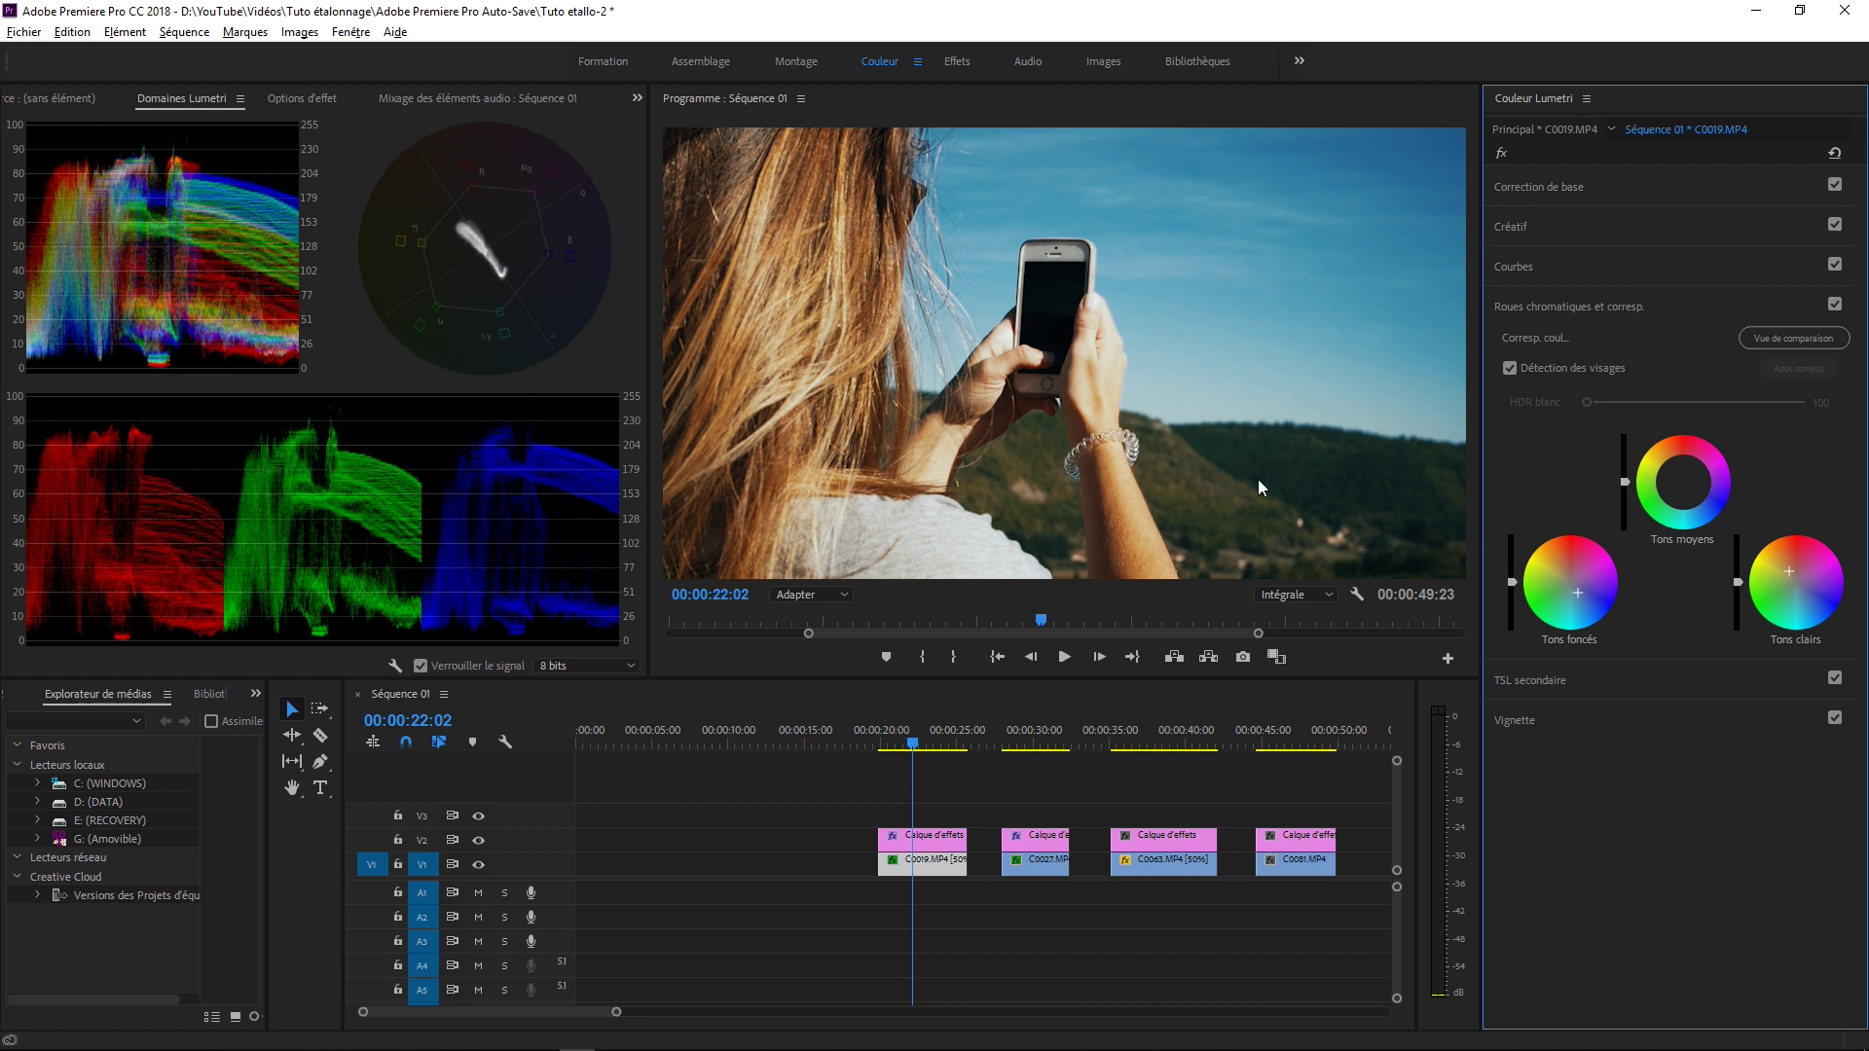
- Tint the midtones of C0019.MP4 very slightly toward blue and push its highlights a little further toward orange
left_click_drag(1684, 475, 1687, 486)
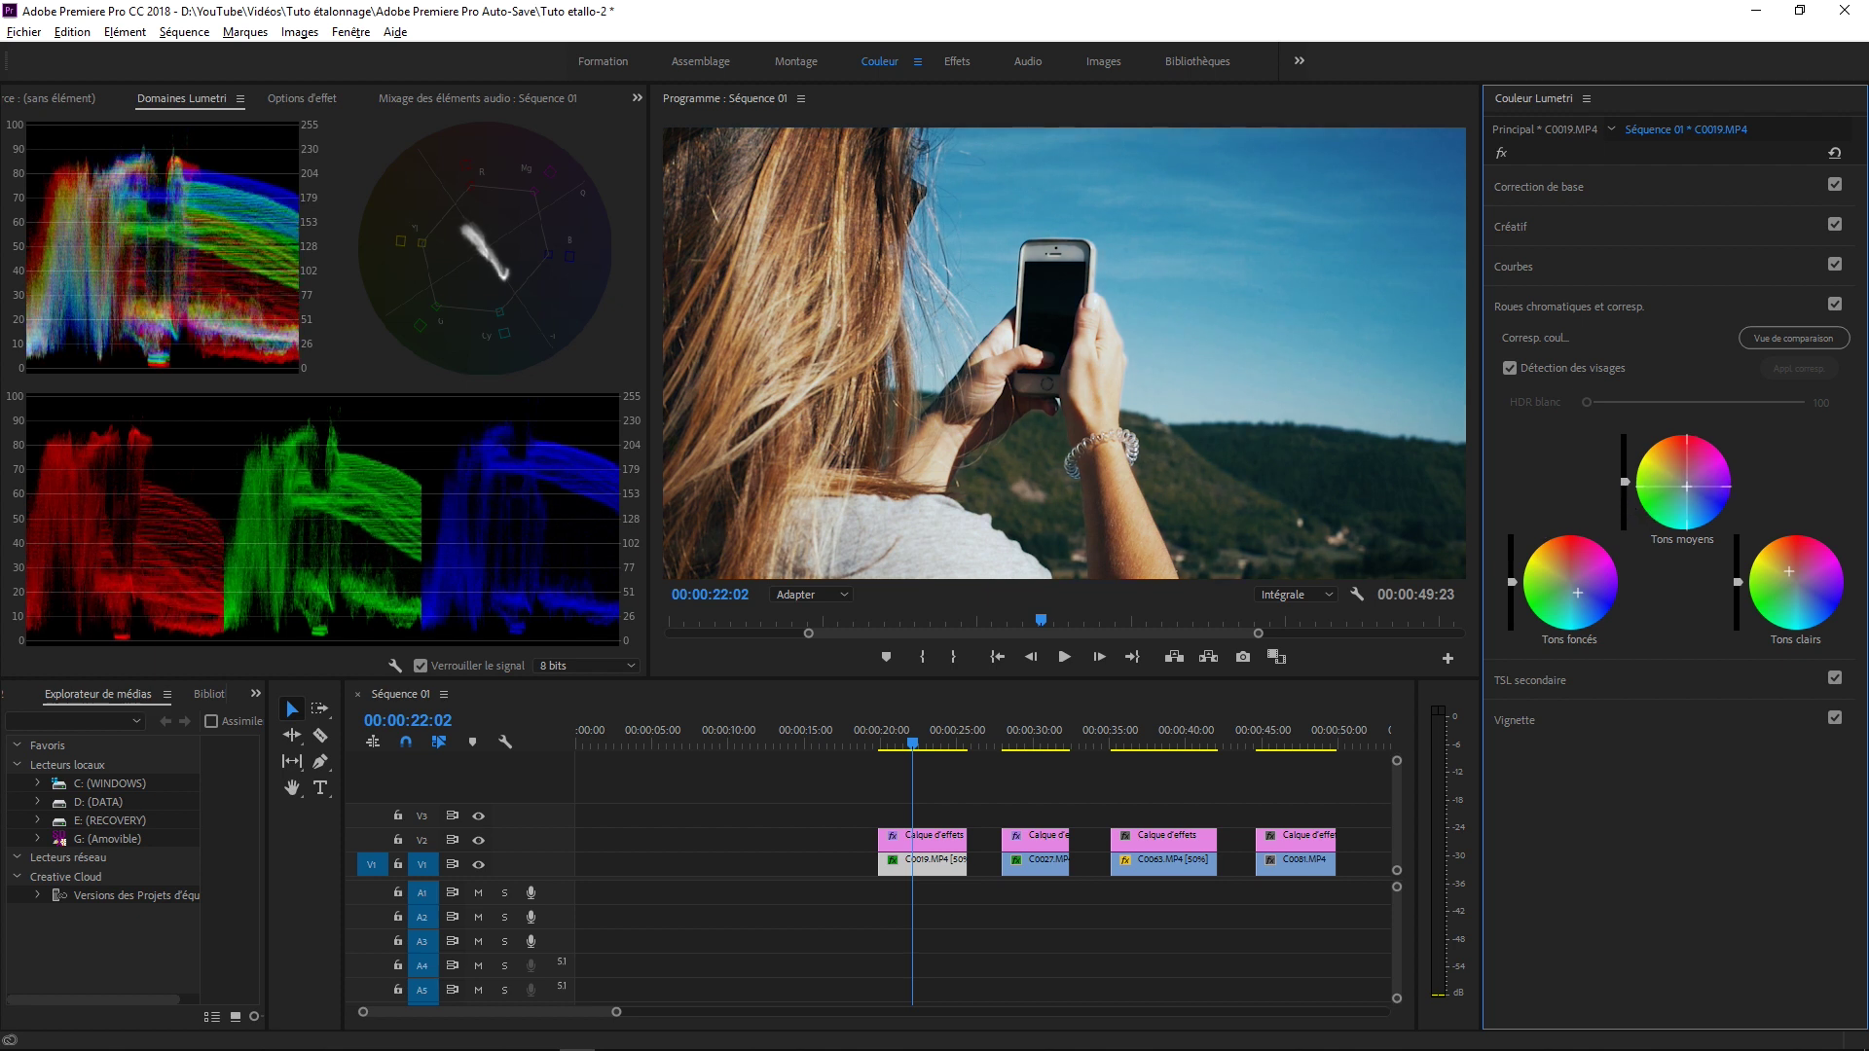
left_click_drag(1789, 571, 1787, 565)
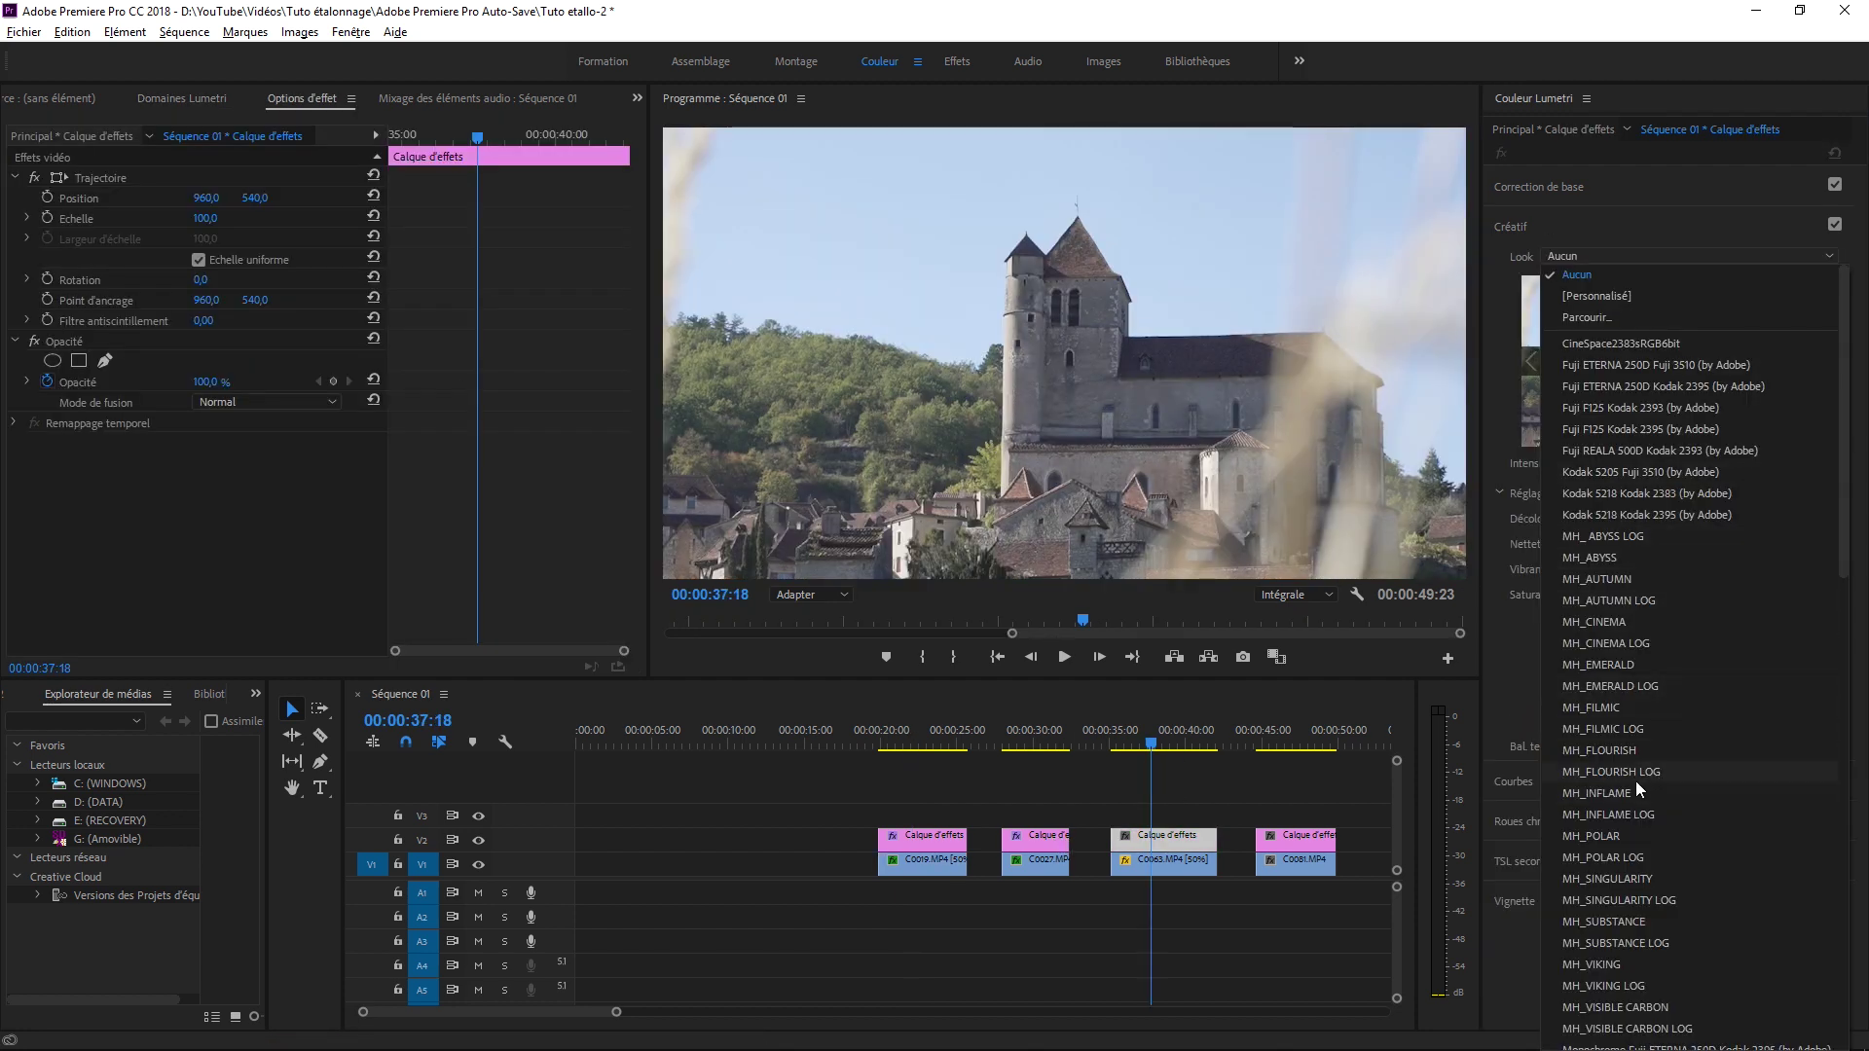
- Browse the creative looks and apply Fuji ETERNA 250D Fuji 3510 (by Adobe) to the adjustment layer over the church clip
left_click(1592, 365)
left_click(1816, 362)
left_click(1816, 363)
left_click(1682, 361)
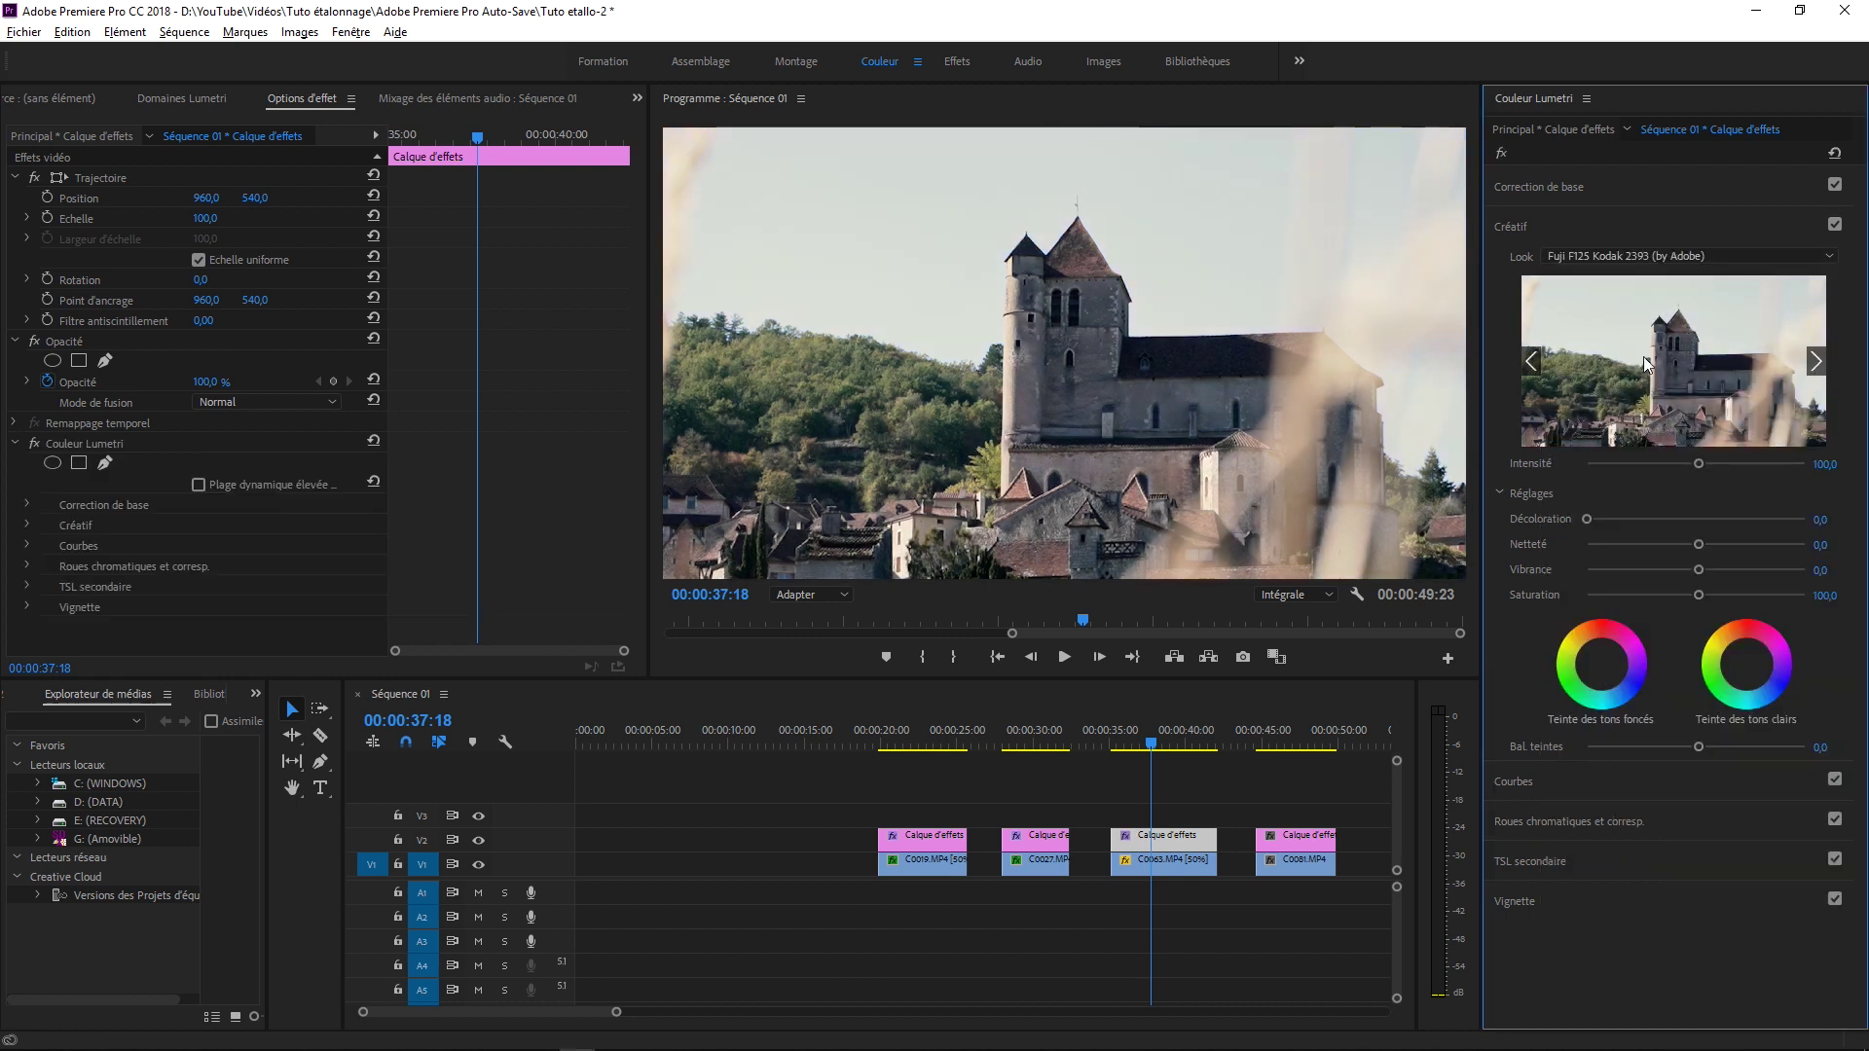
left_click(1816, 362)
left_click(1816, 365)
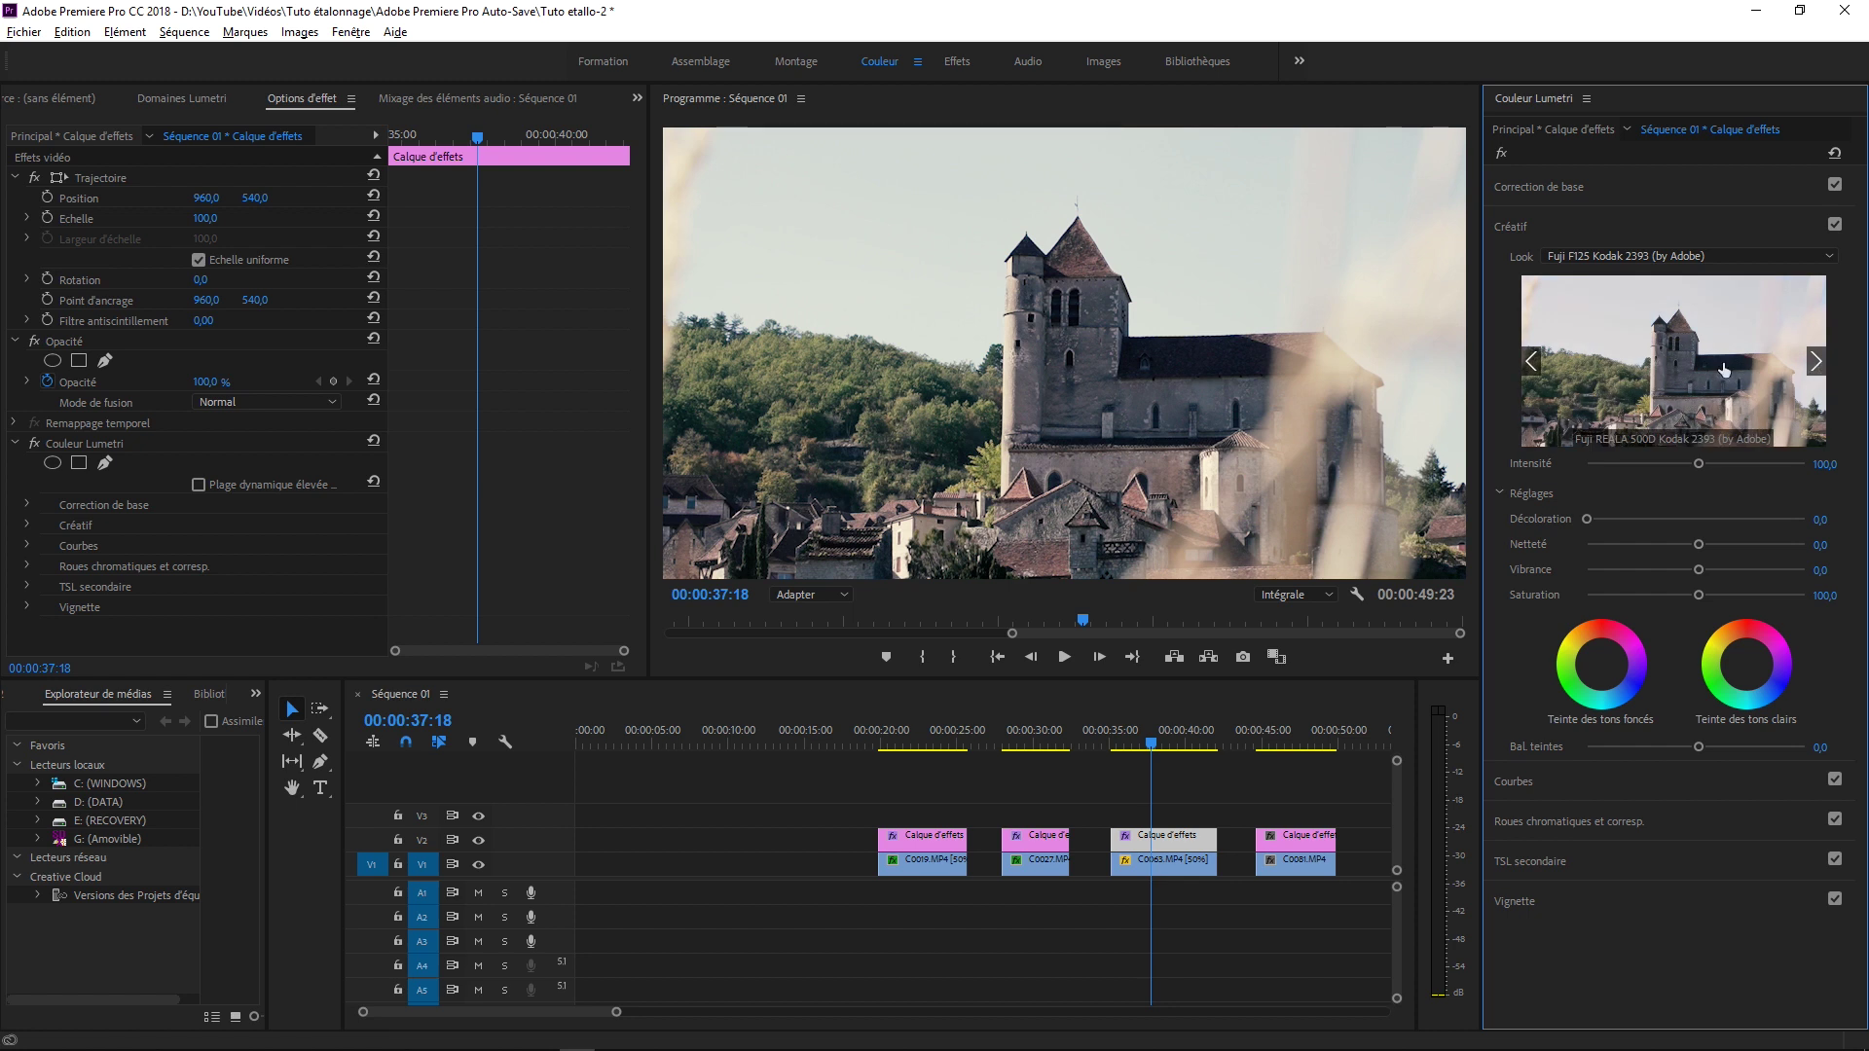
left_click(1701, 363)
left_click(1814, 368)
left_click(1684, 364)
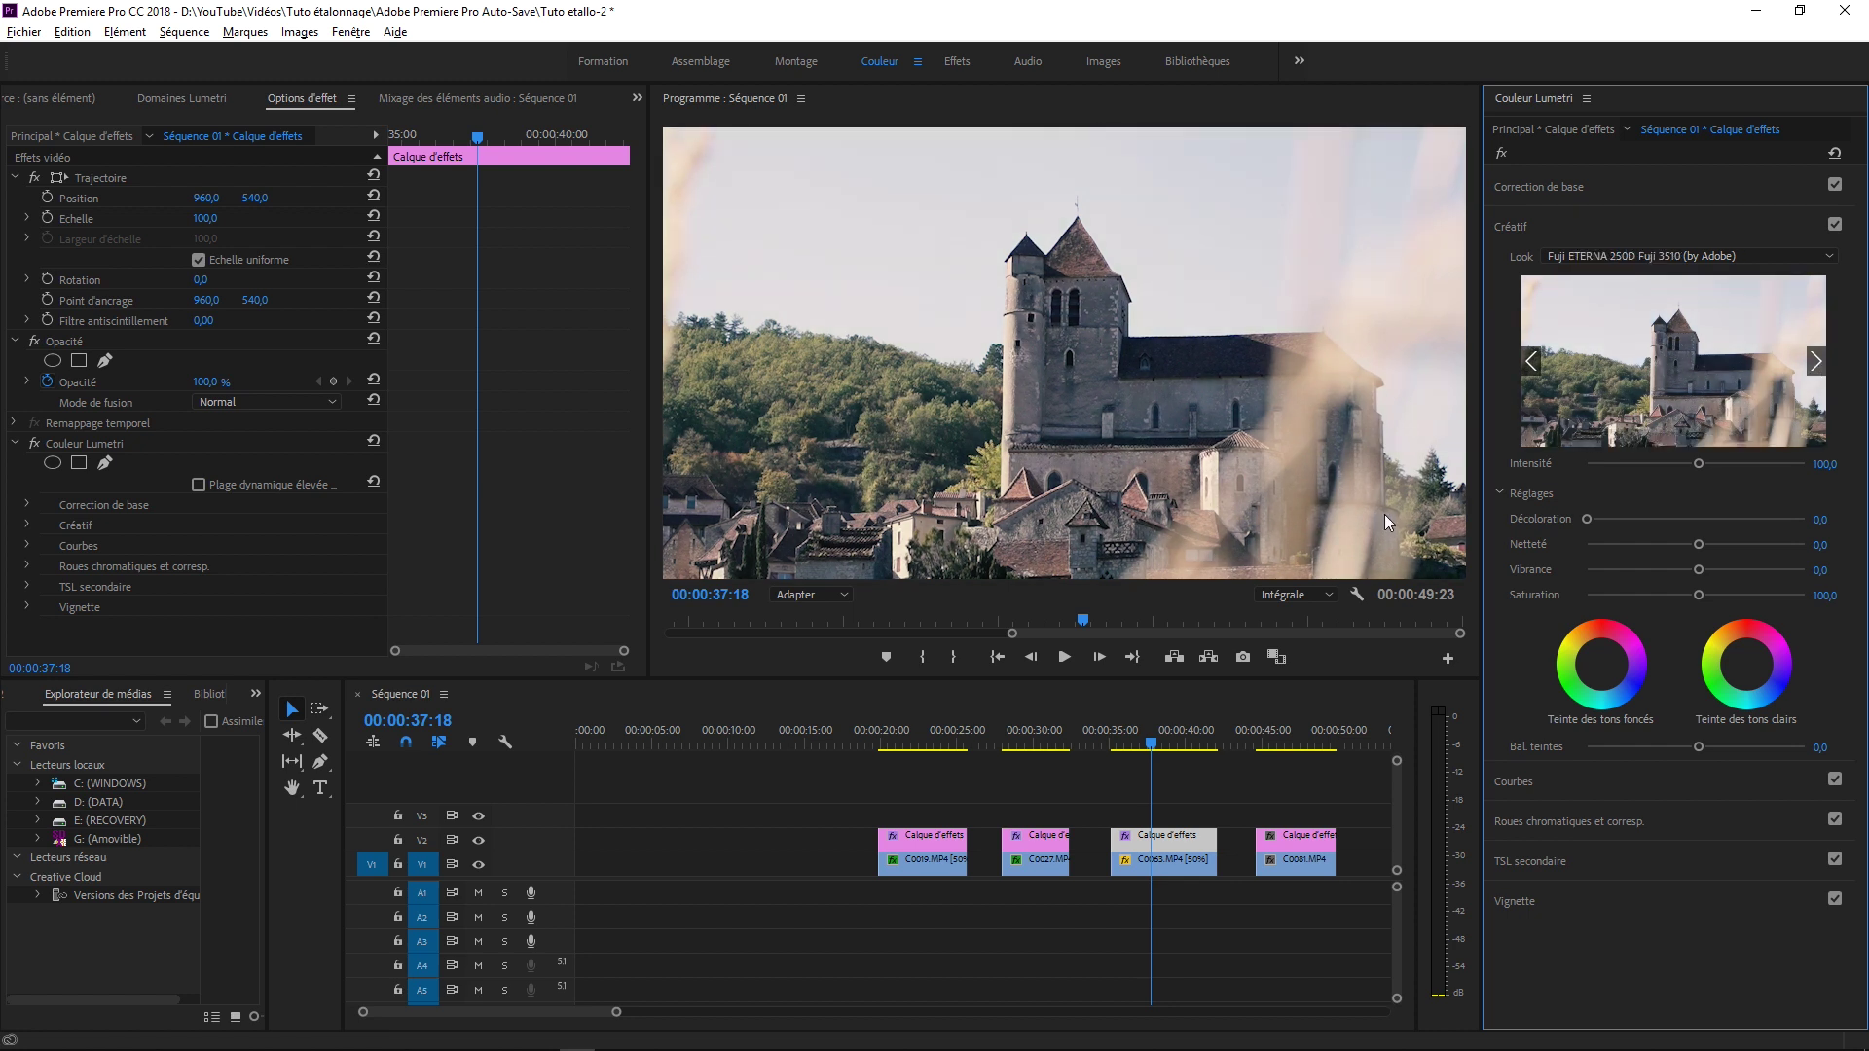
- Shape the church clip's RGB curve into a slight S, with the shadows lowered and the highlights raised
left_click(1610, 226)
left_click(1615, 266)
left_click_drag(1619, 564, 1621, 588)
left_click_drag(1751, 450, 1747, 438)
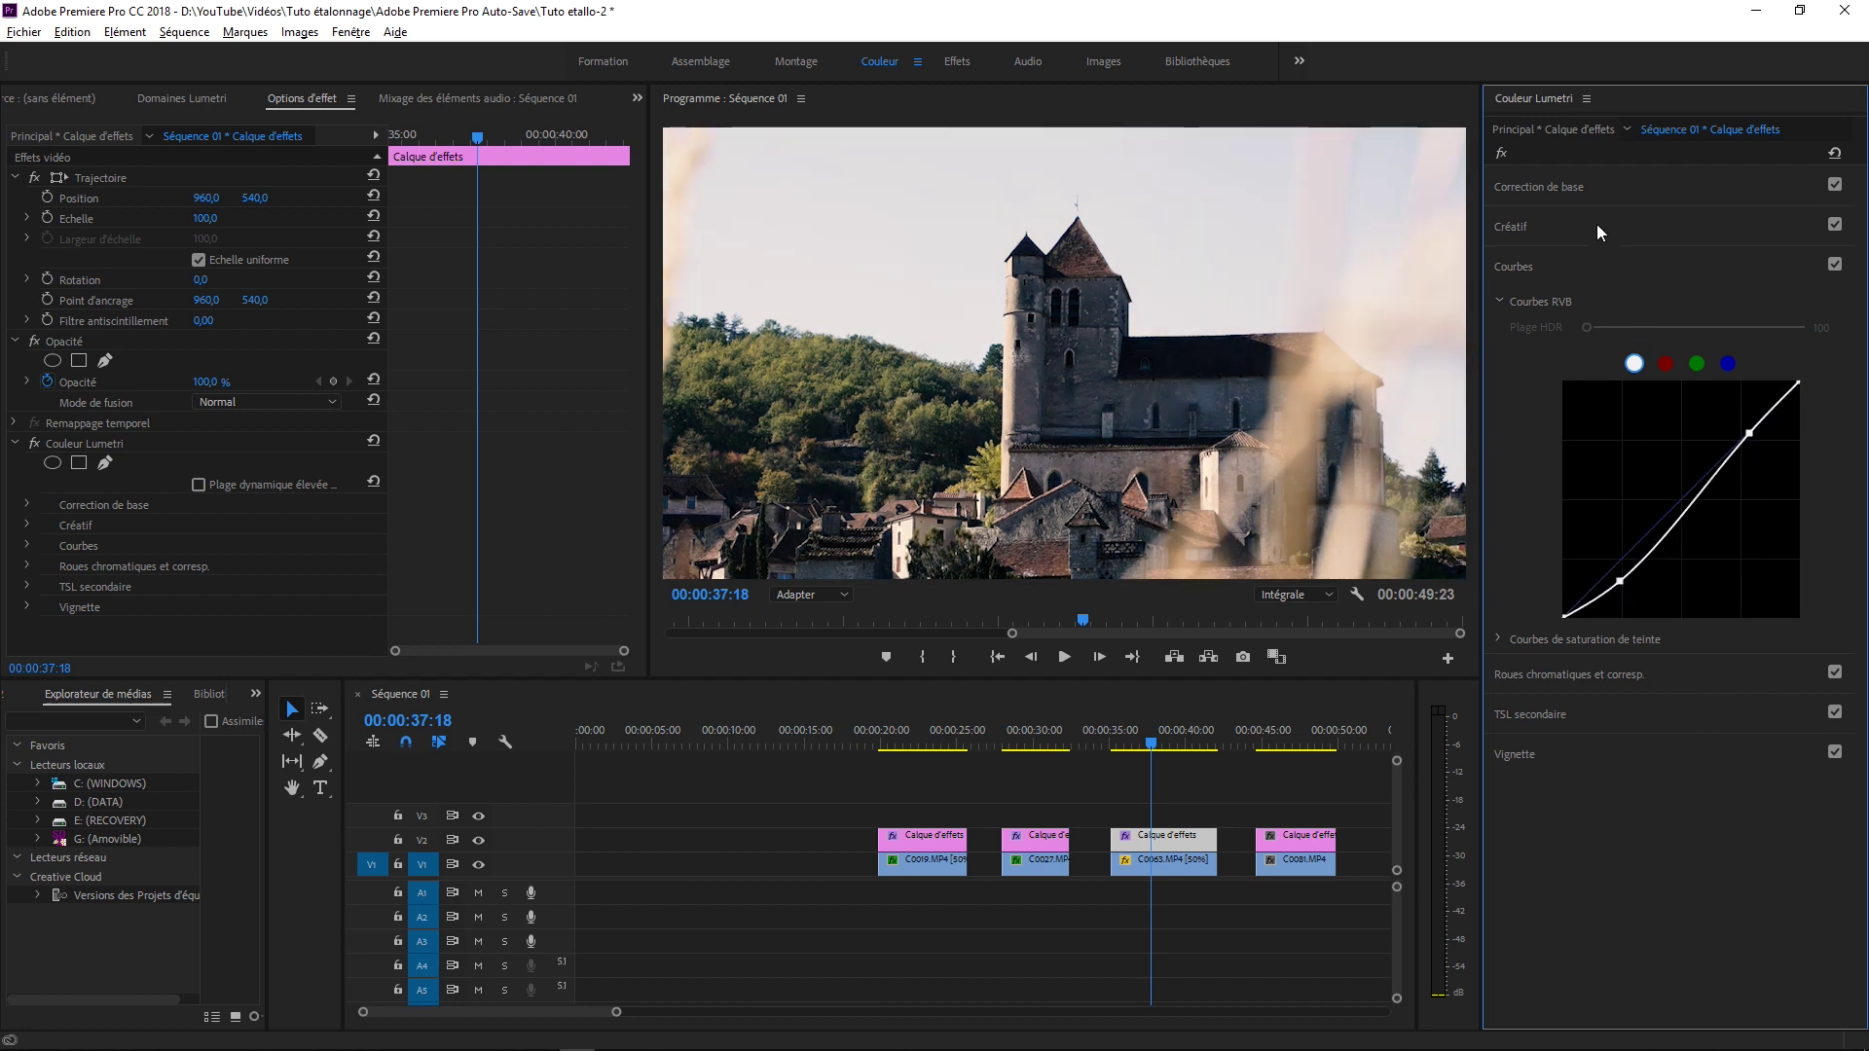
- In the basic correction of the church clip, set the contrast to 38.7, the whites to -22.7 and the highlights to -99.1
left_click(1596, 223)
left_click(1590, 183)
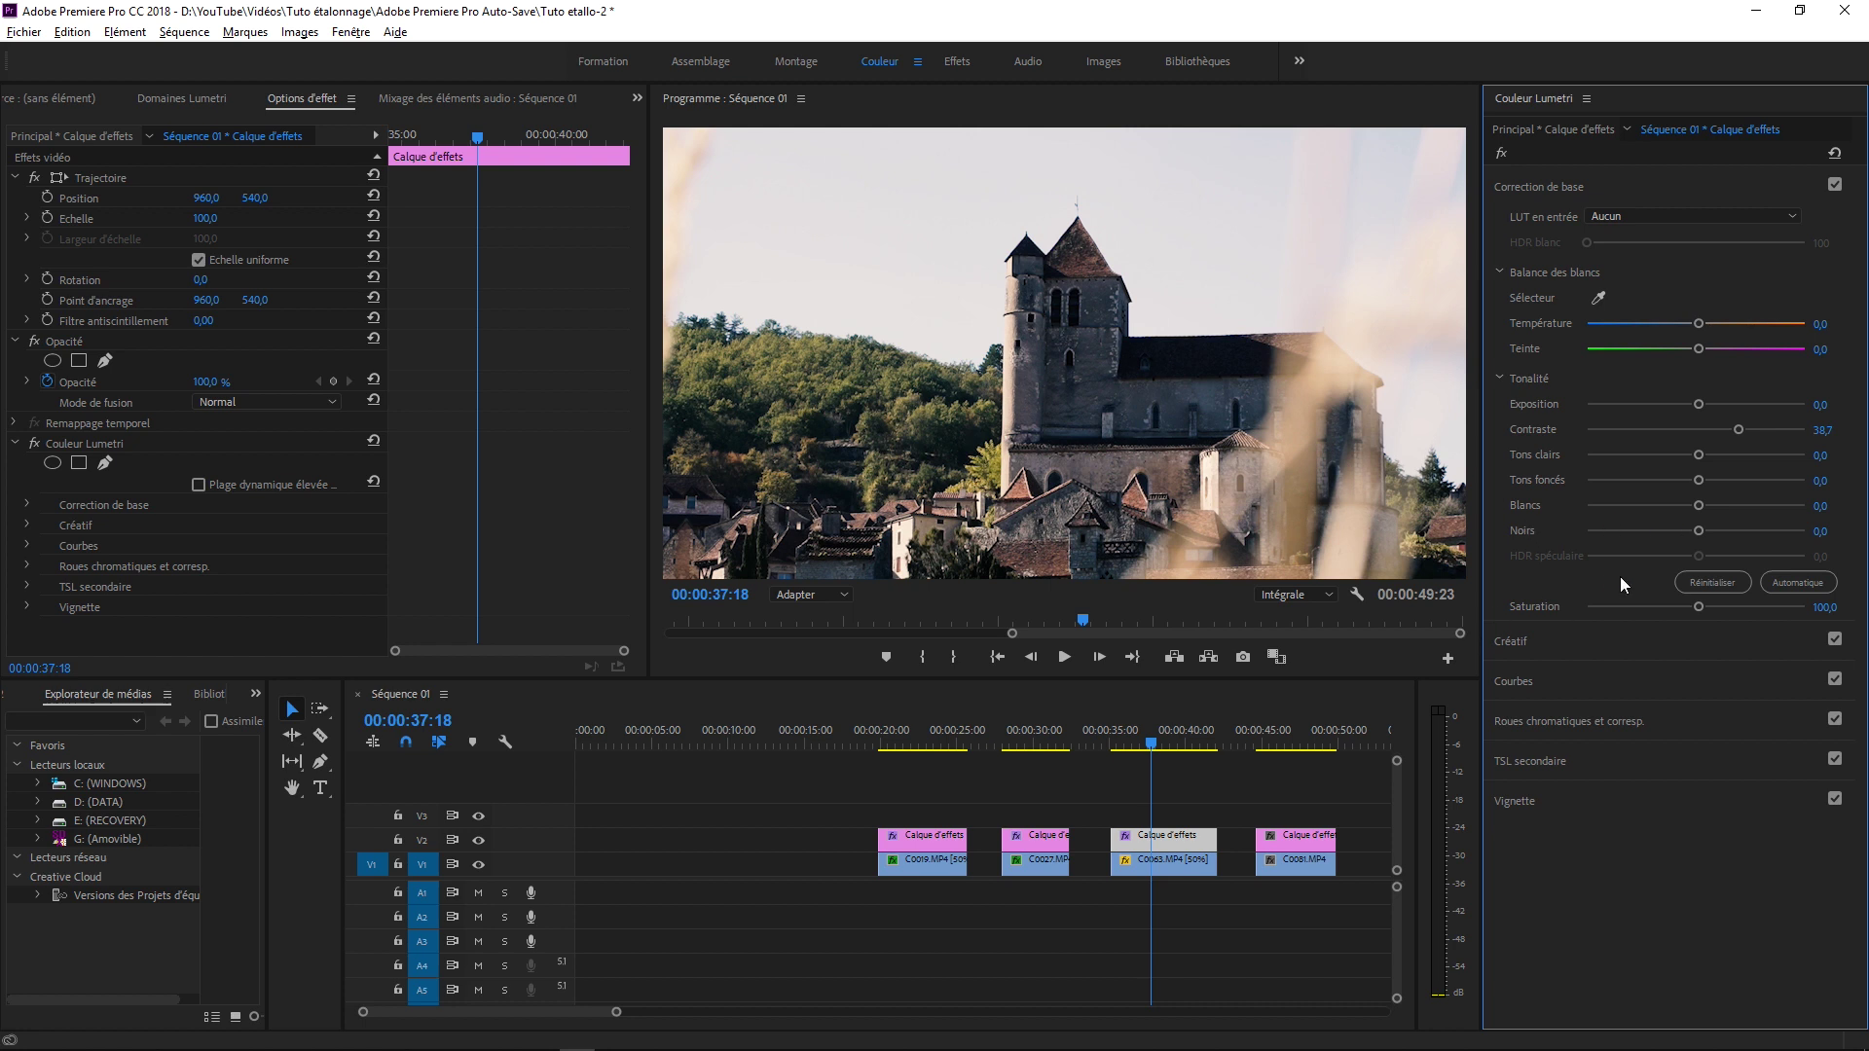
mouse_move(1700, 502)
left_mouse_down()
mouse_move(1656, 502)
mouse_move(1674, 504)
left_mouse_up()
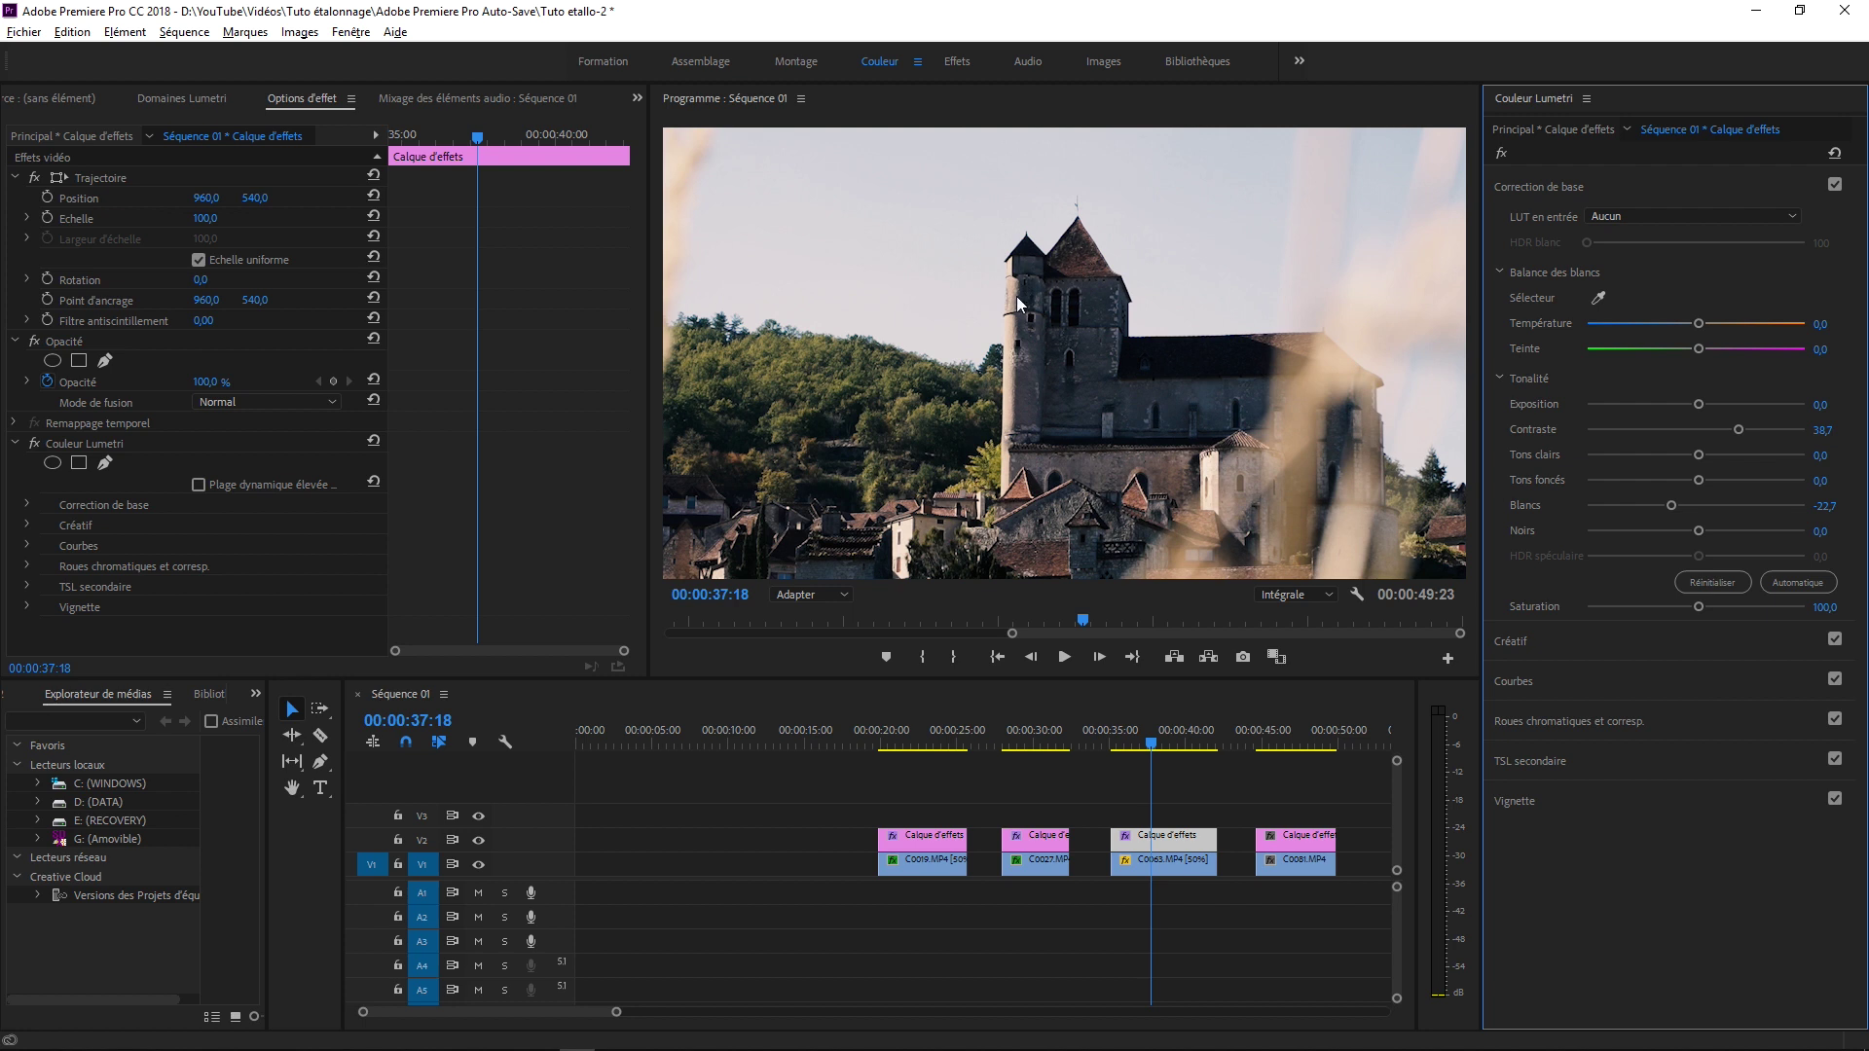
left_click_drag(1699, 454, 1606, 460)
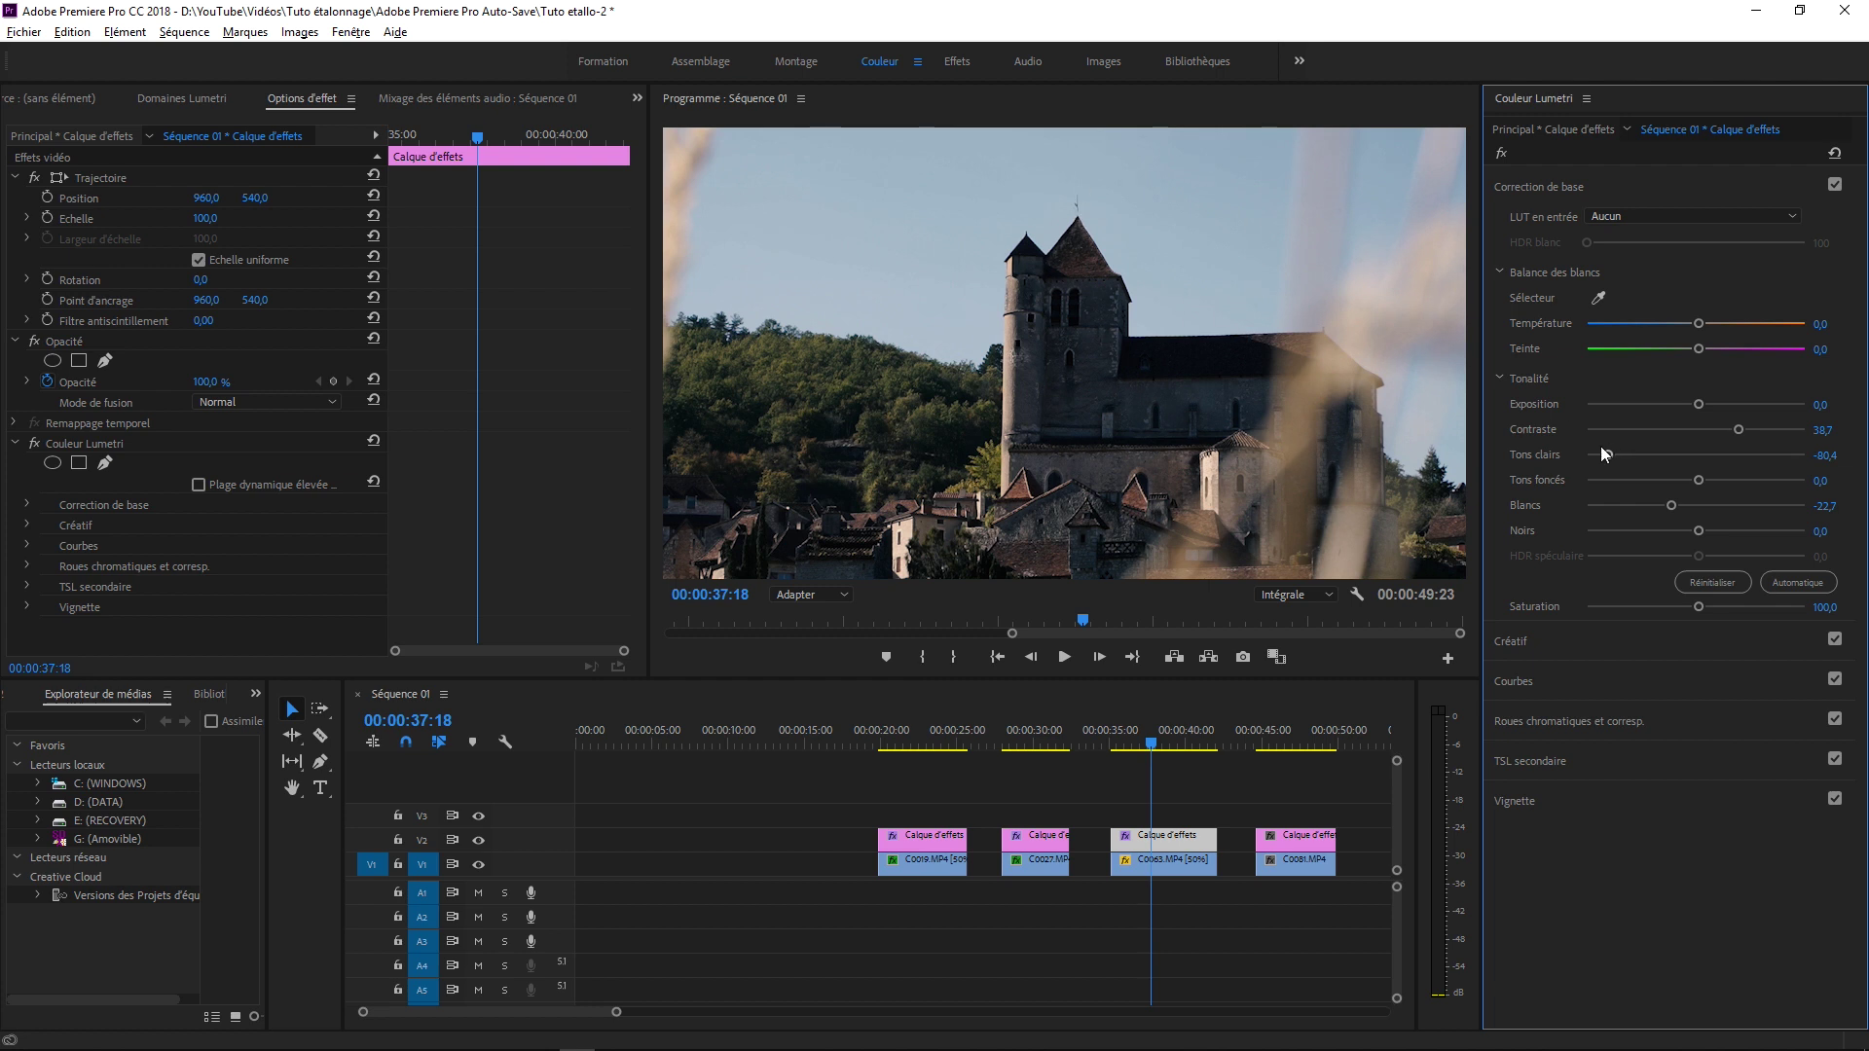
left_click_drag(1602, 451, 1588, 459)
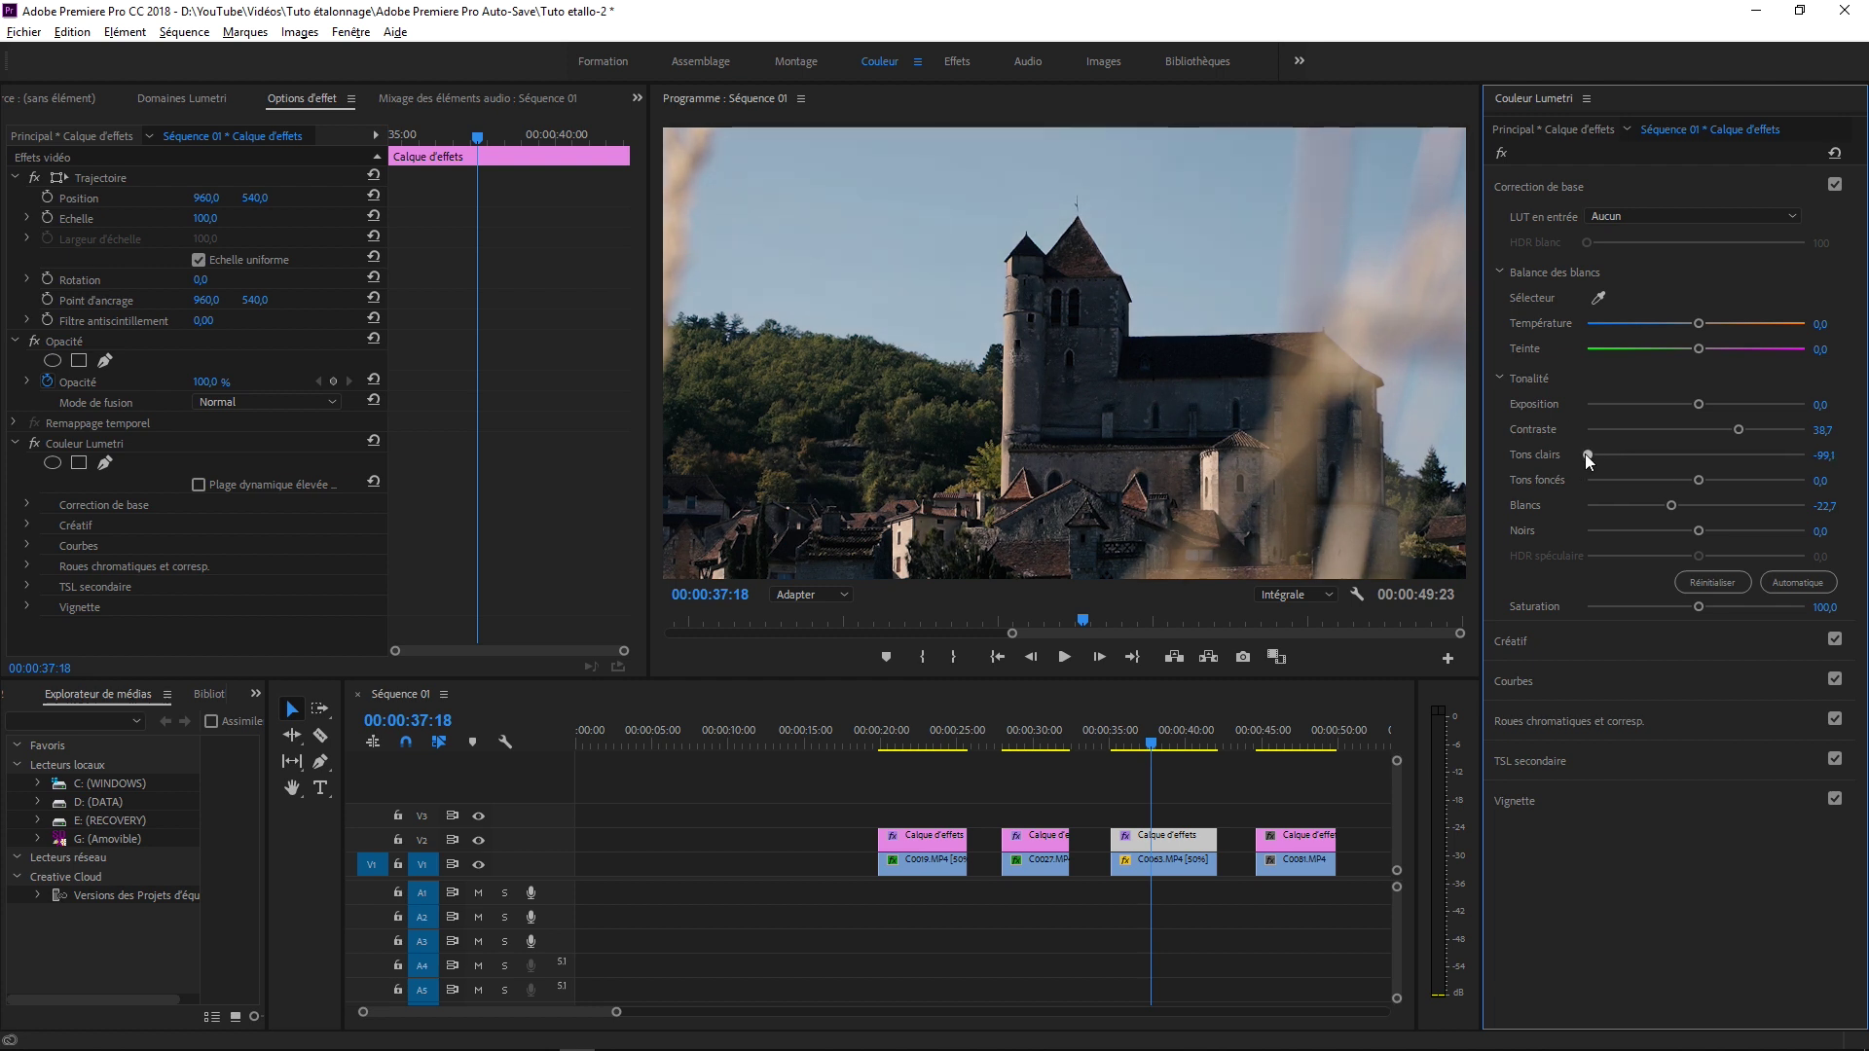
- With the color wheels' luminance sliders, slightly lift the church clip's shadows and lower its midtones while checking the Lumetri scopes
left_click(1526, 722)
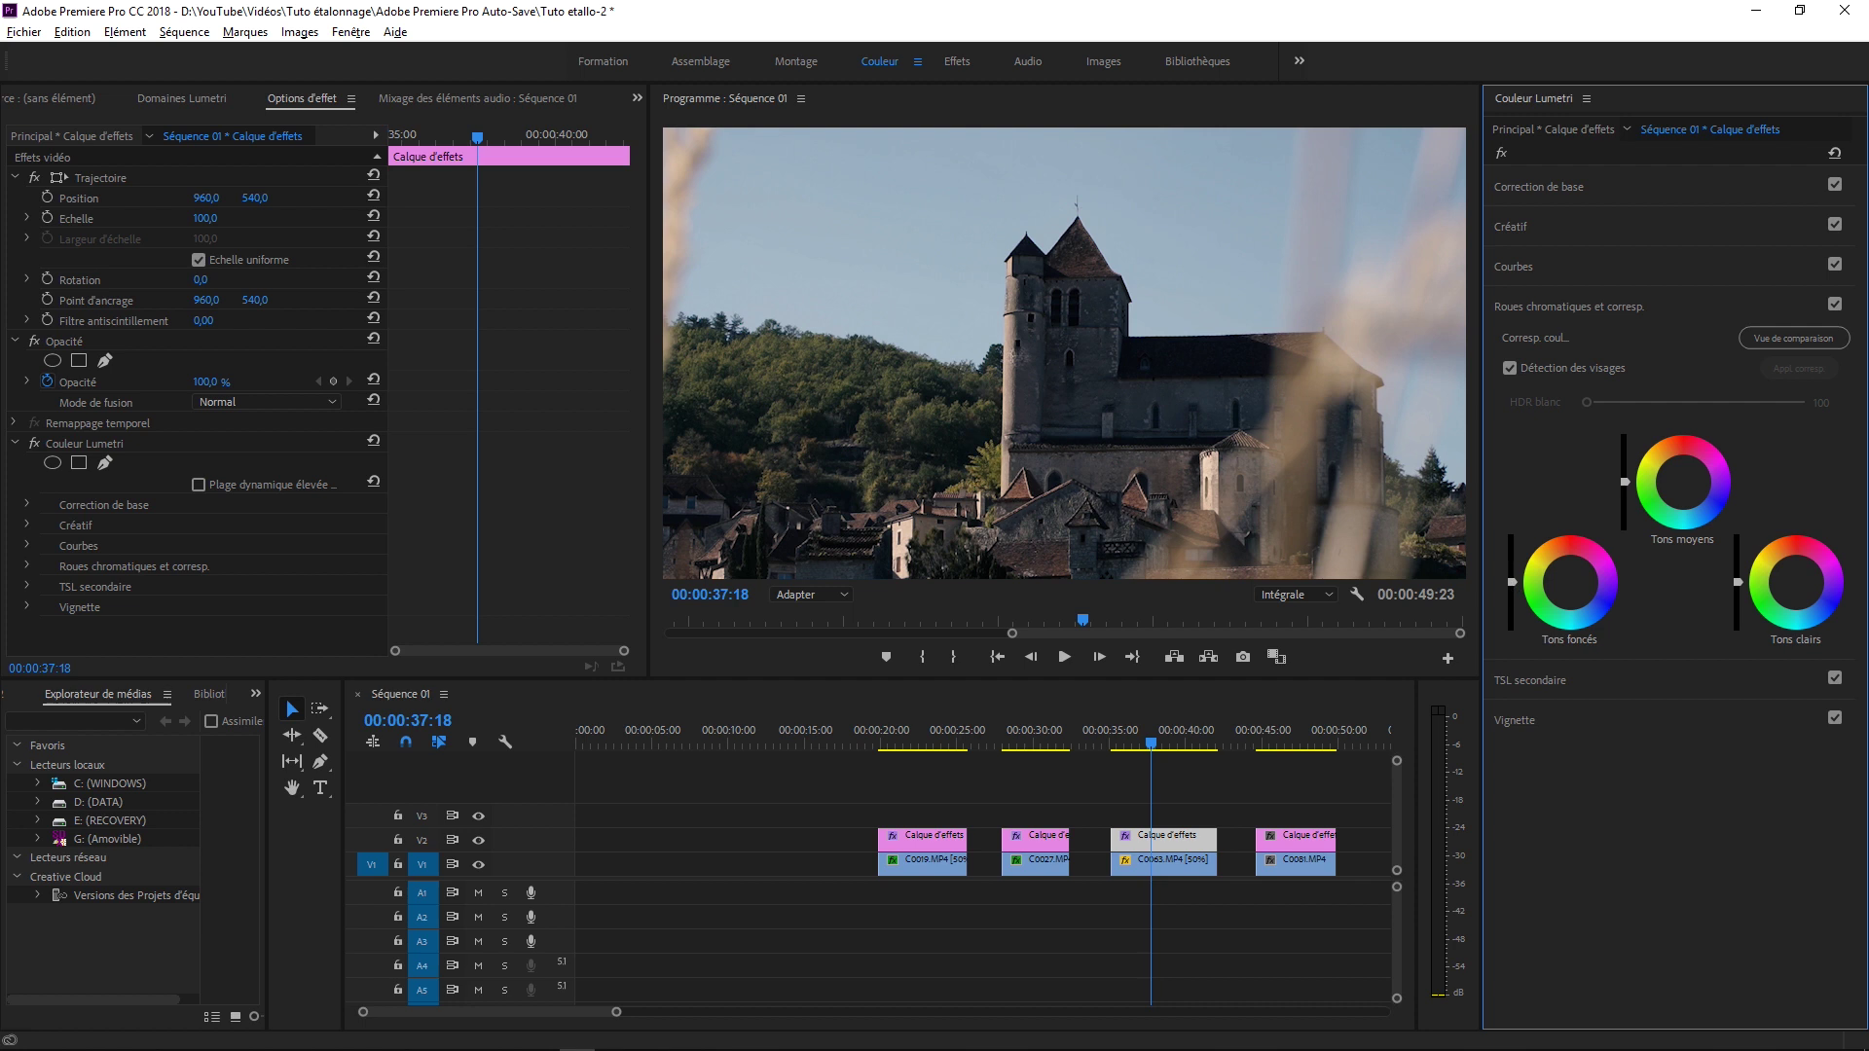
left_click_drag(1511, 582, 1511, 593)
left_click(179, 98)
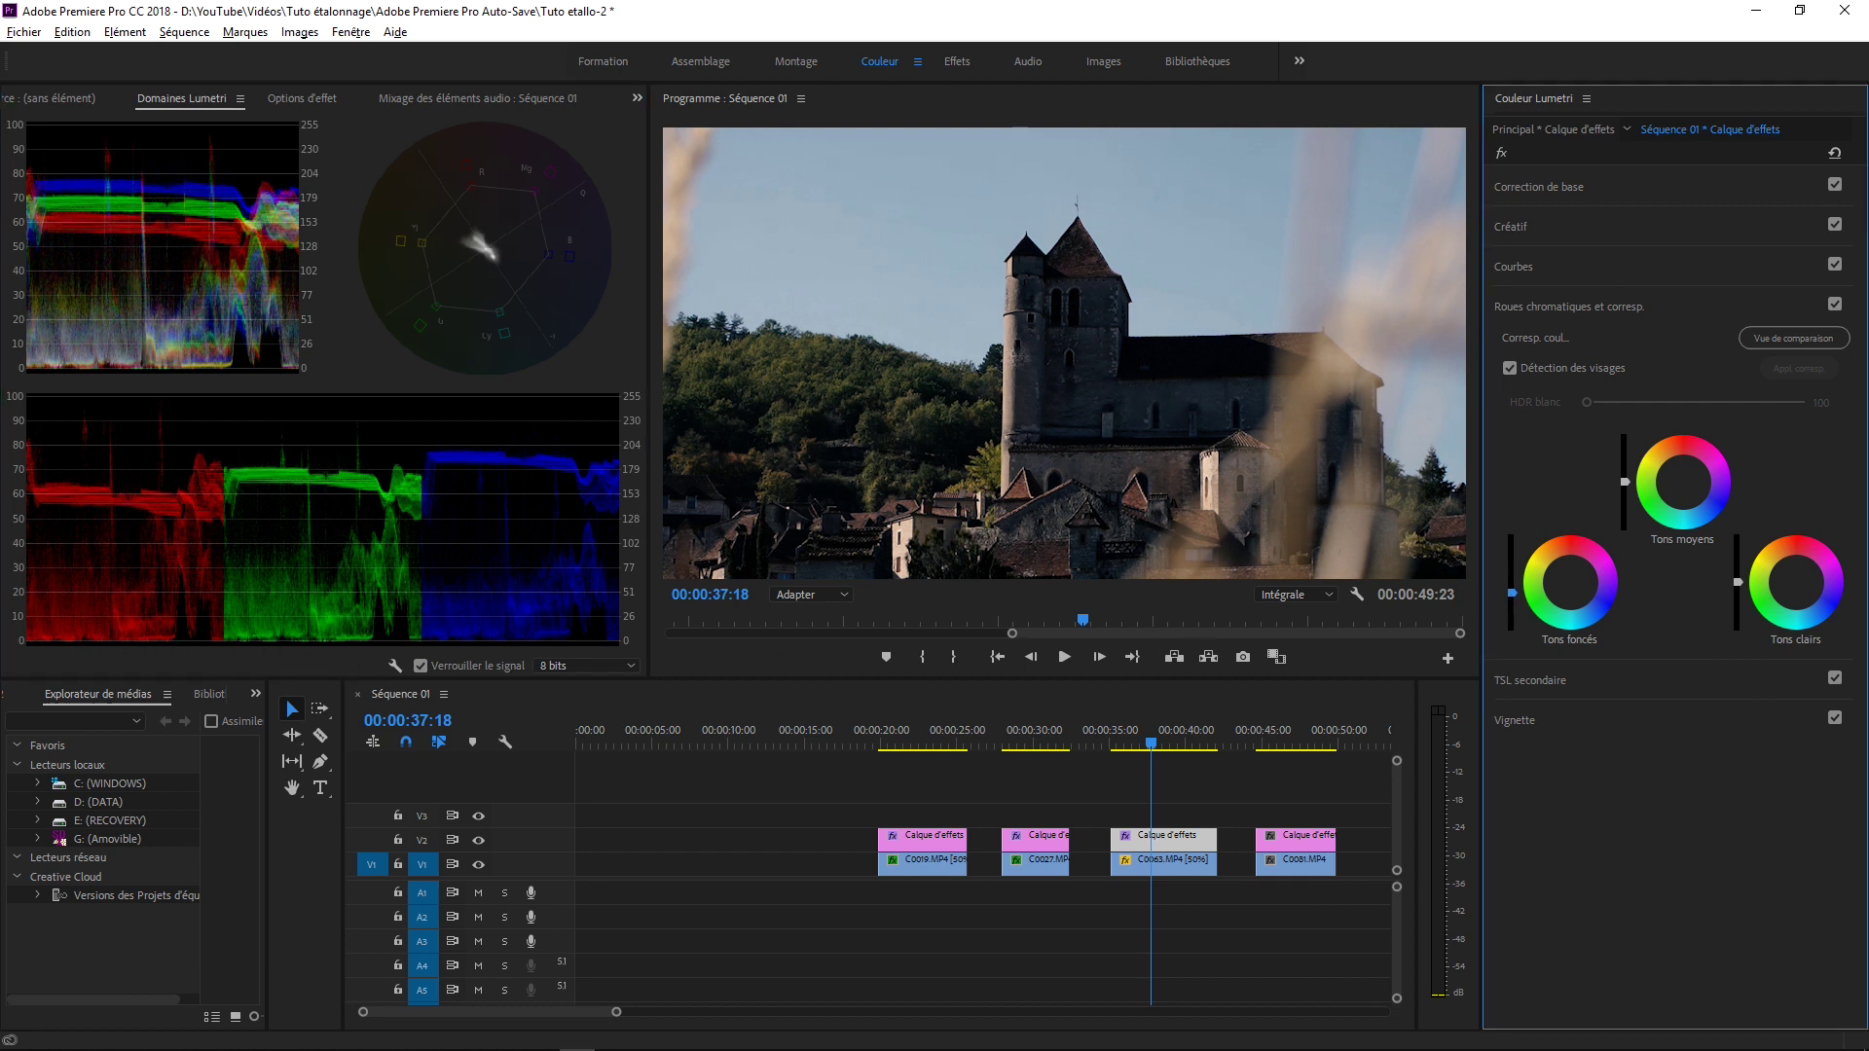
left_click_drag(1512, 586, 1512, 575)
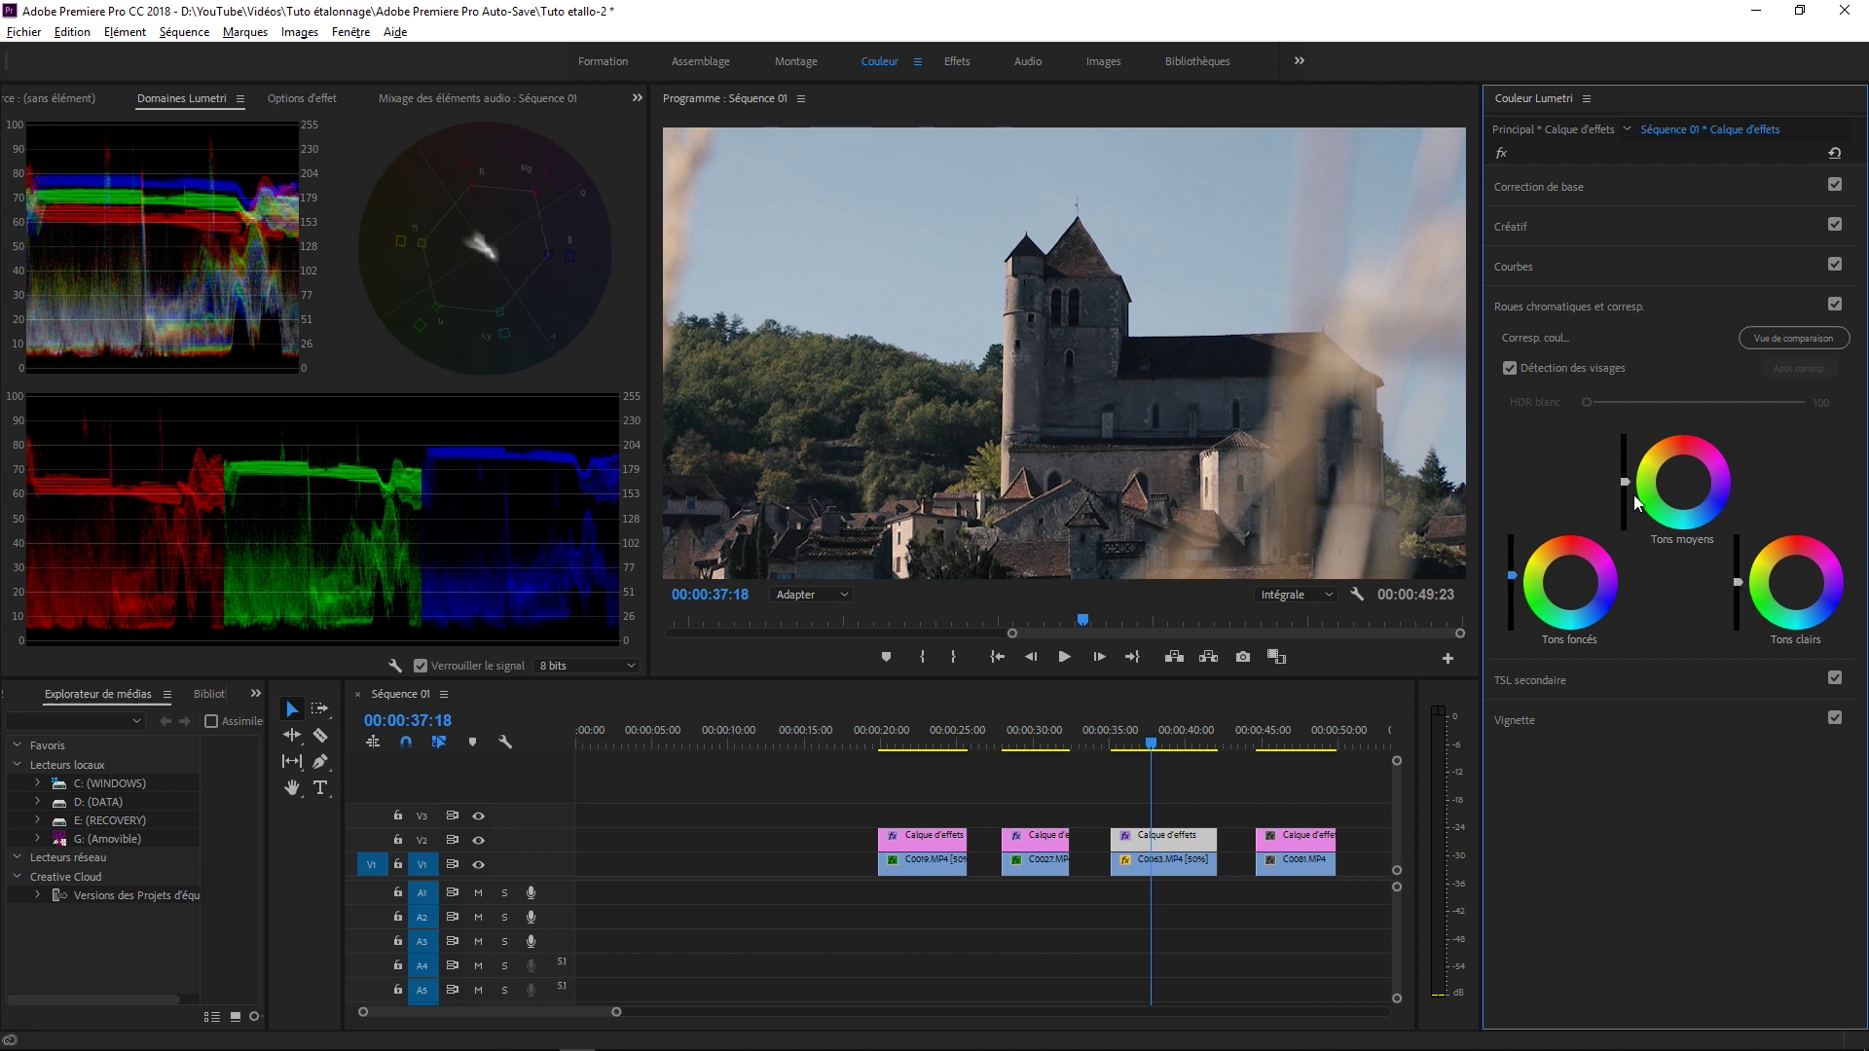
left_click_drag(1623, 487, 1623, 496)
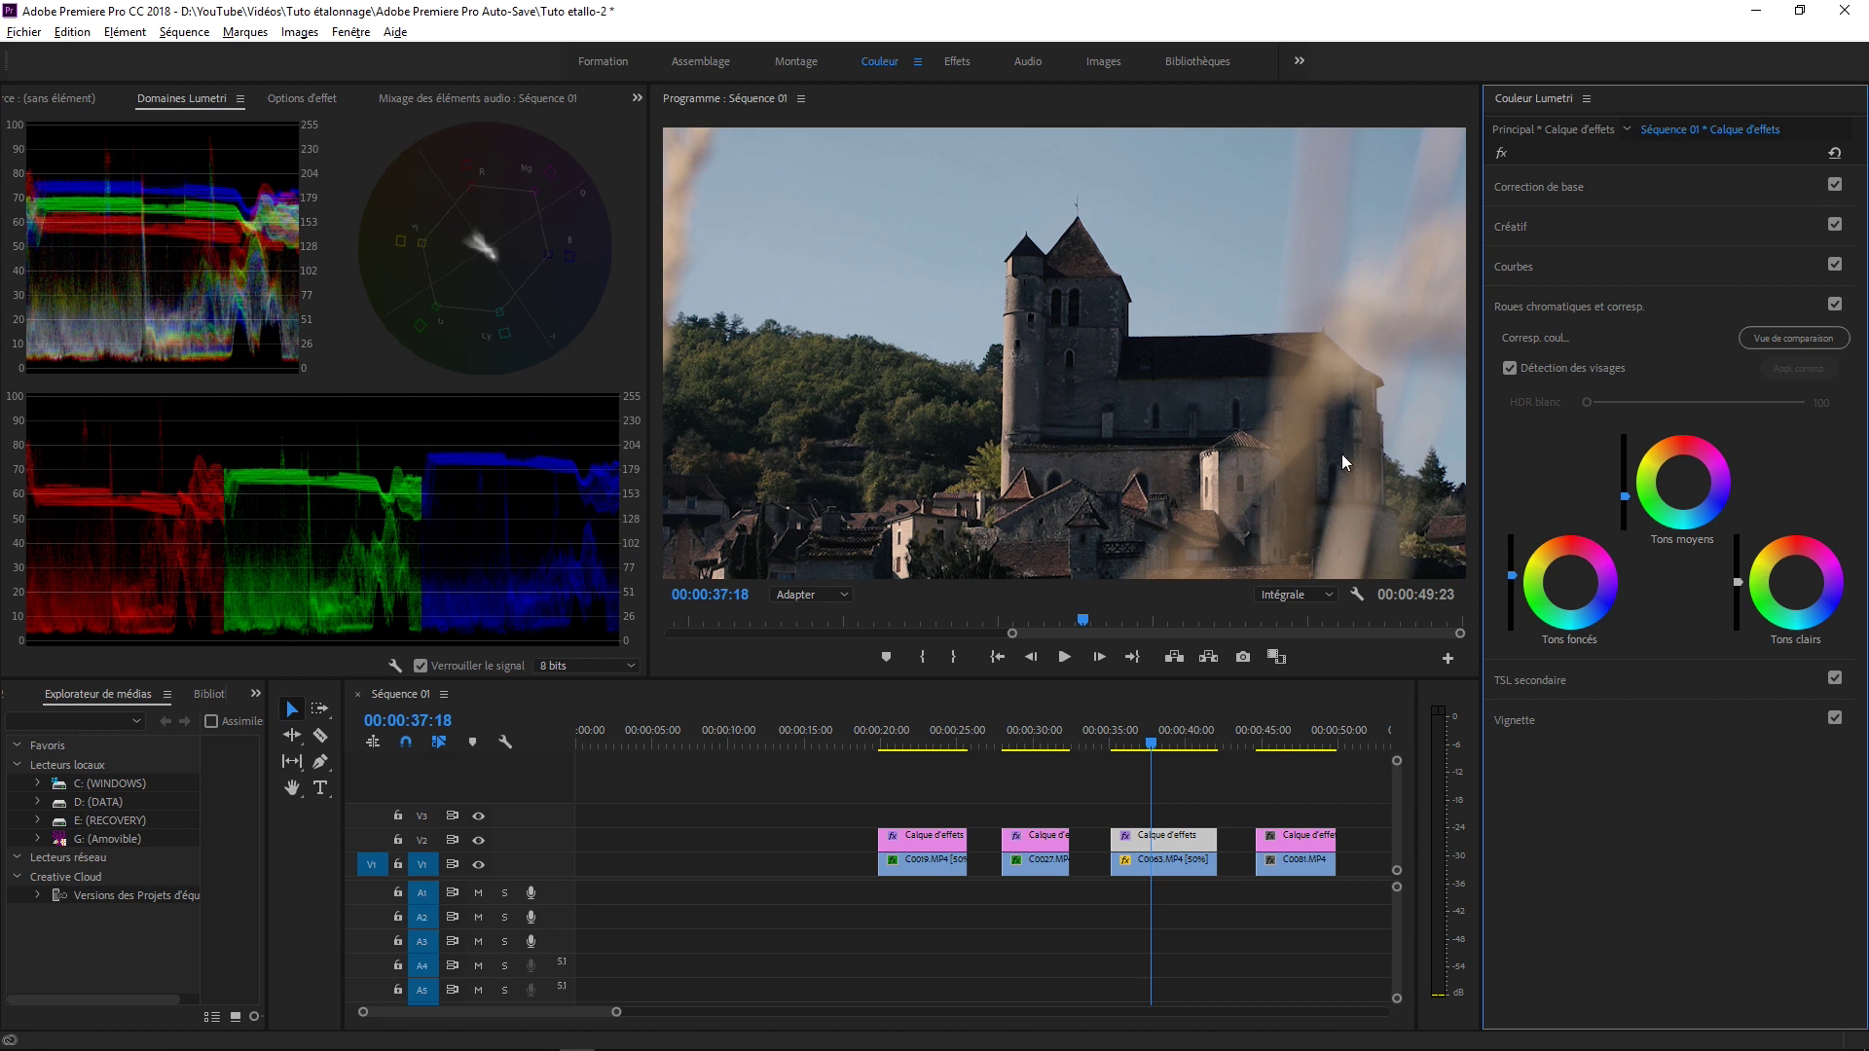
- In the church clip's basic correction, set the temperature to 20, the shadows to 14.7 and the saturation to 128.9
left_click(1524, 186)
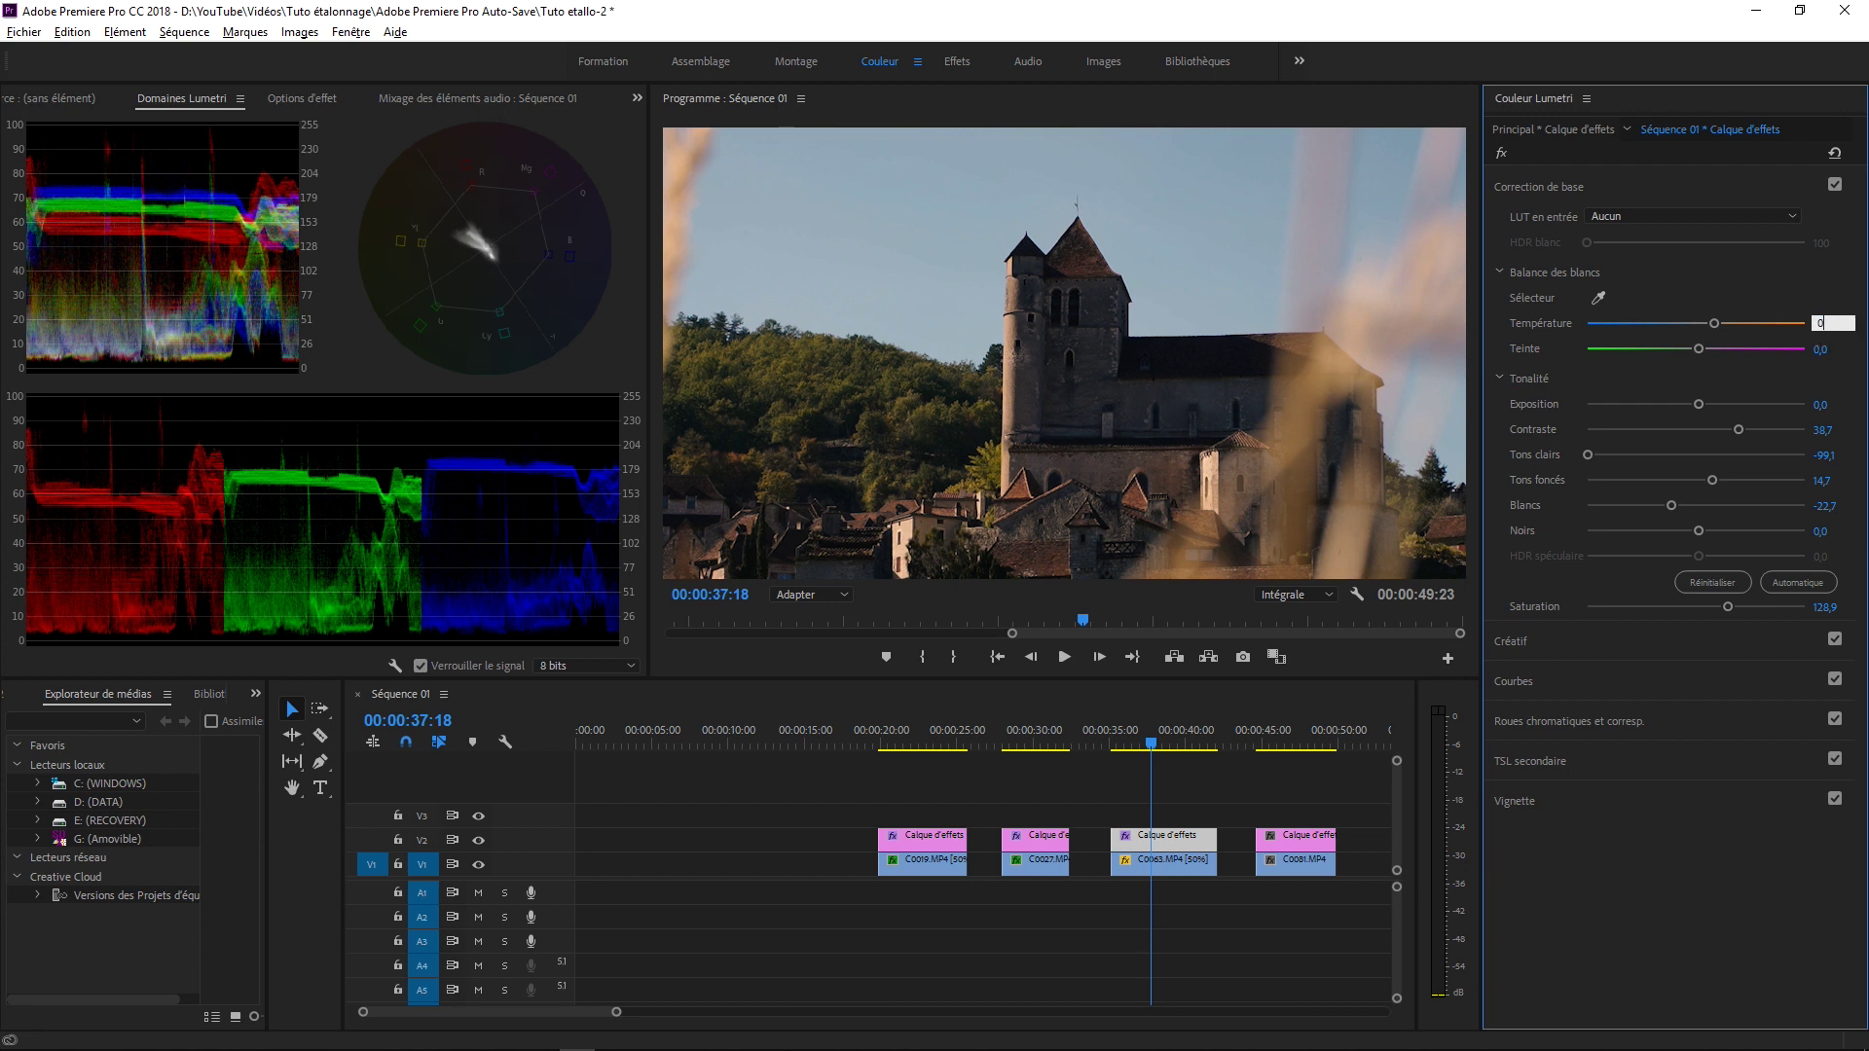
key("Return")
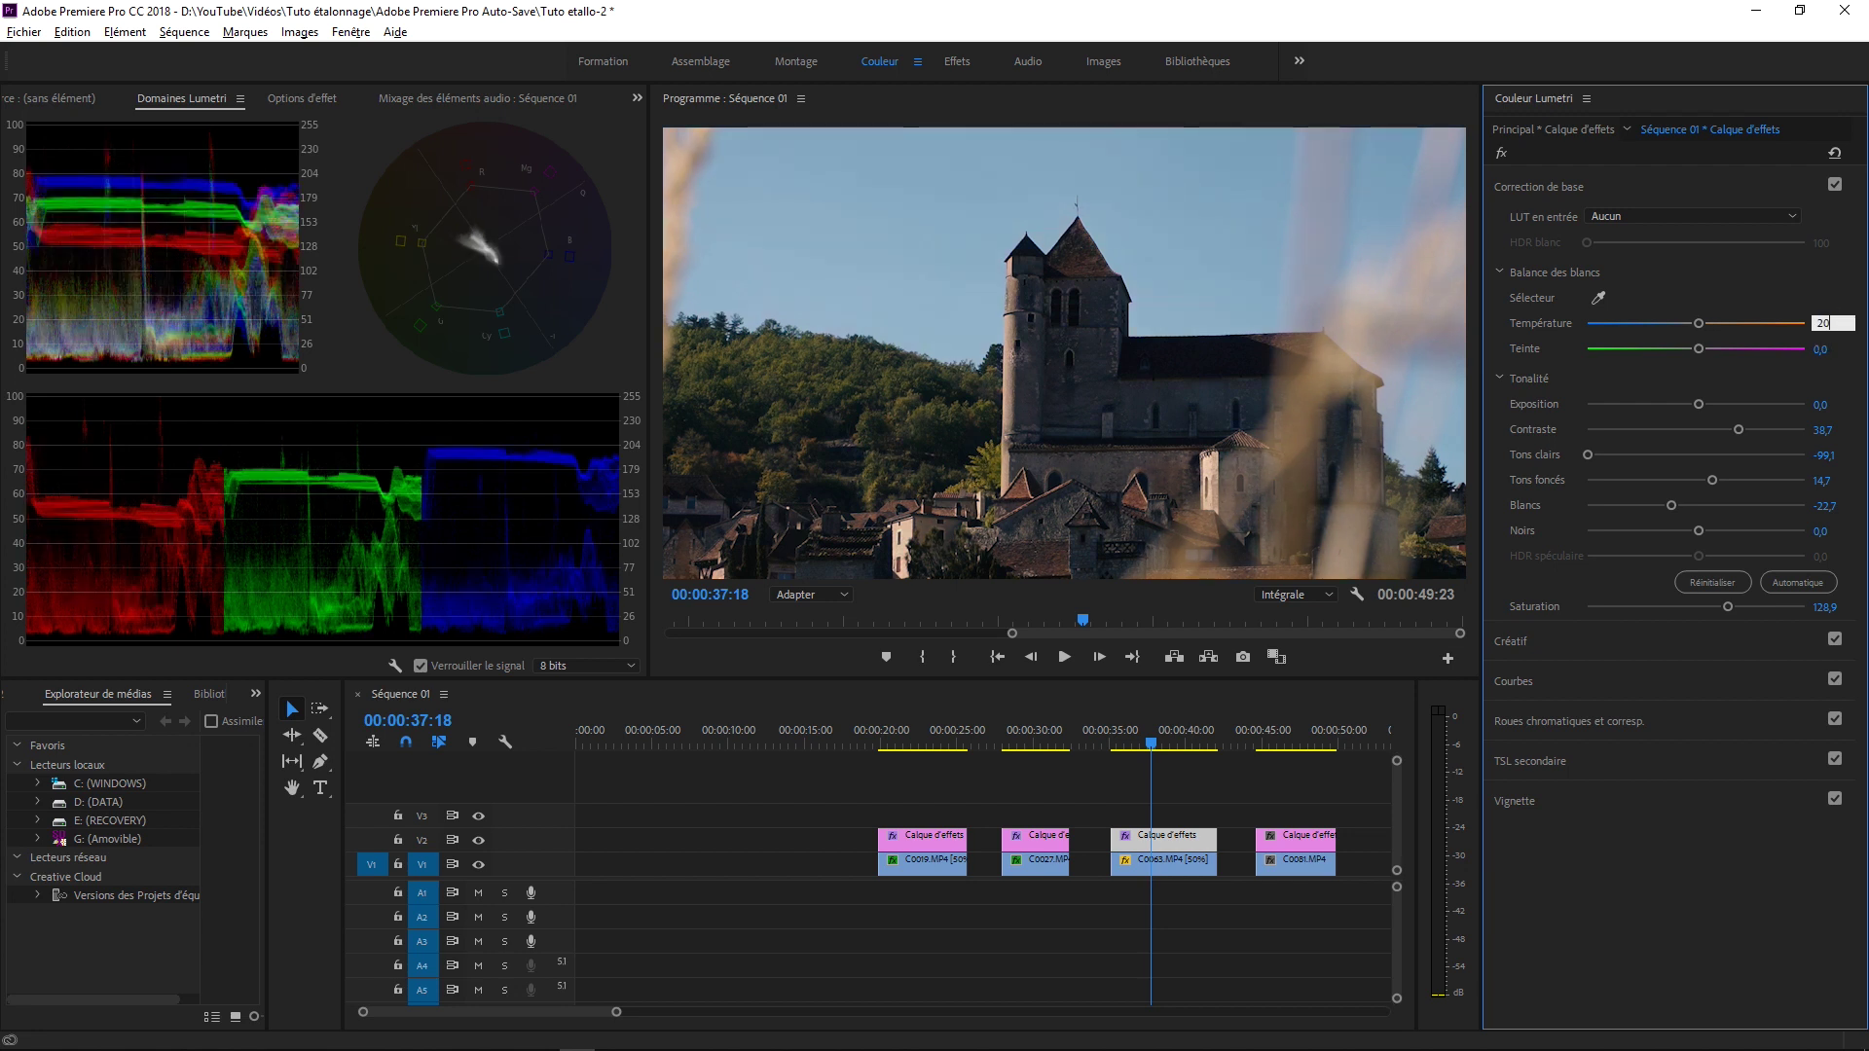
key("Return")
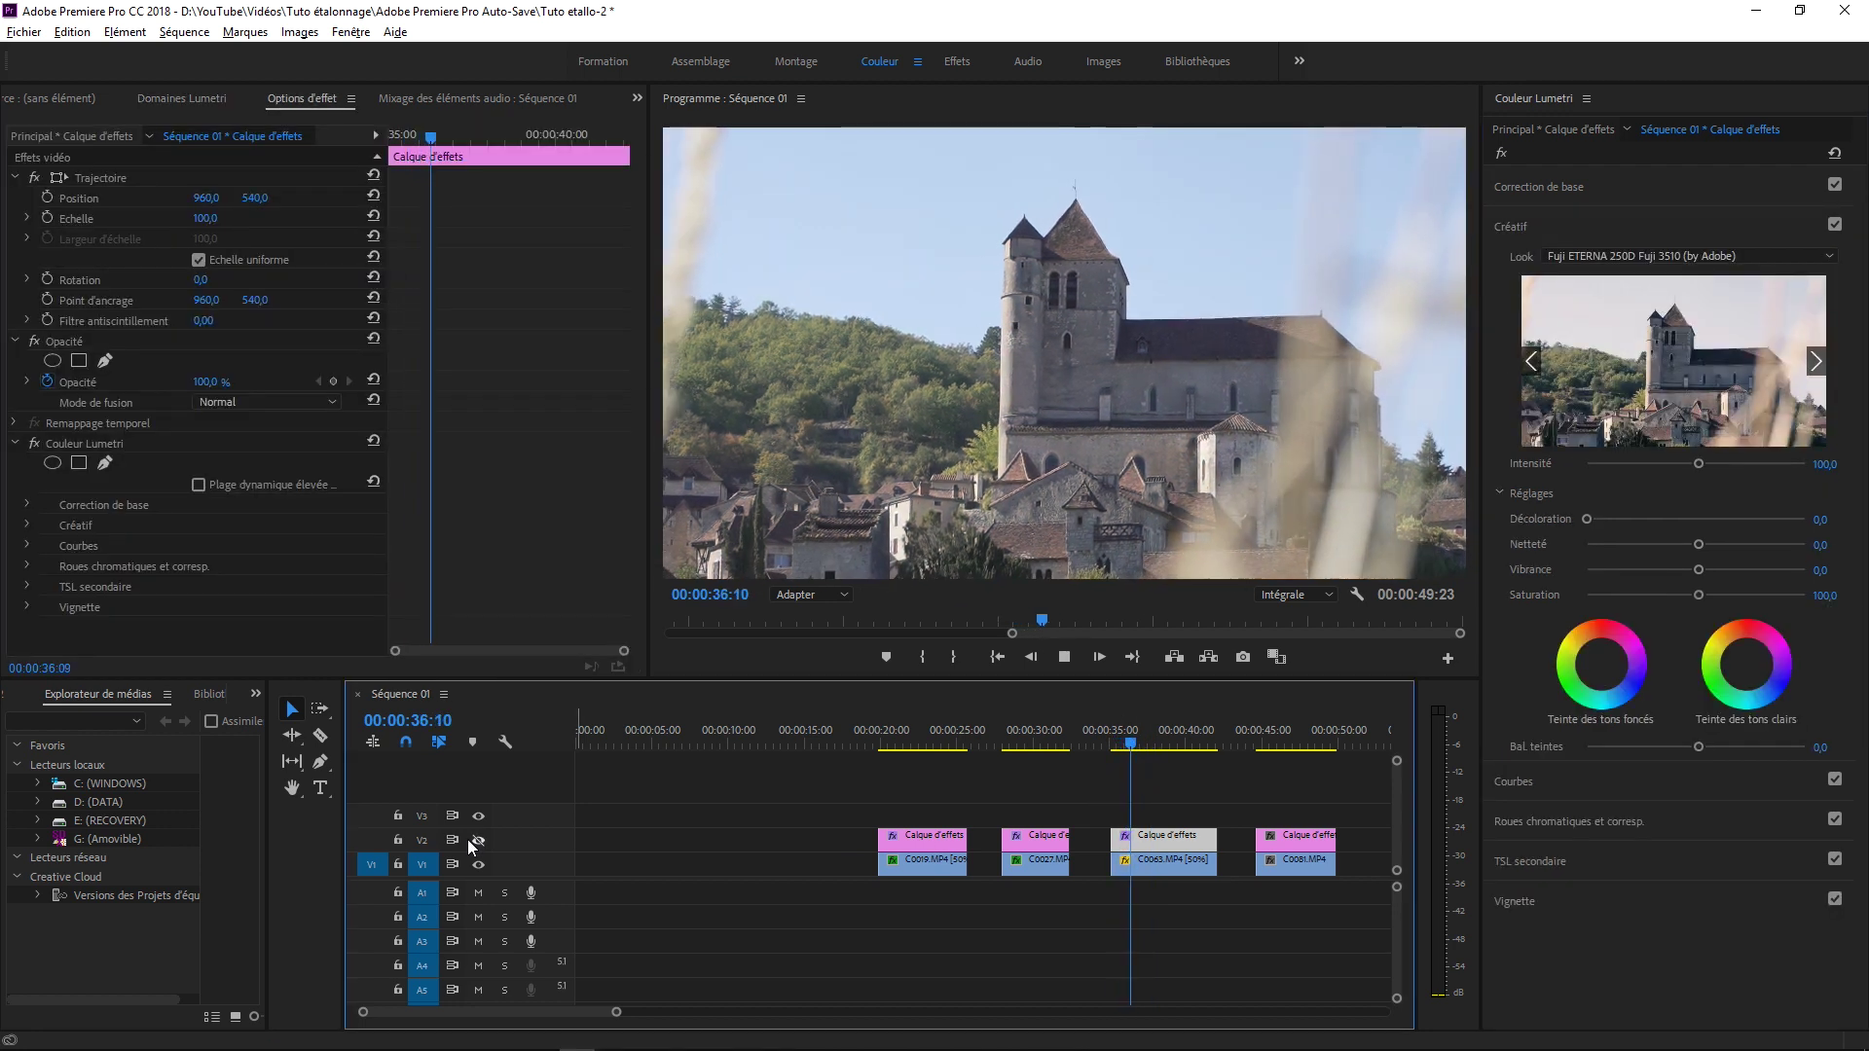
- Compare the church clip with and without the V2 adjustment layer during playback, leaving the track visible
left_click(468, 839)
left_click(467, 839)
left_click(469, 837)
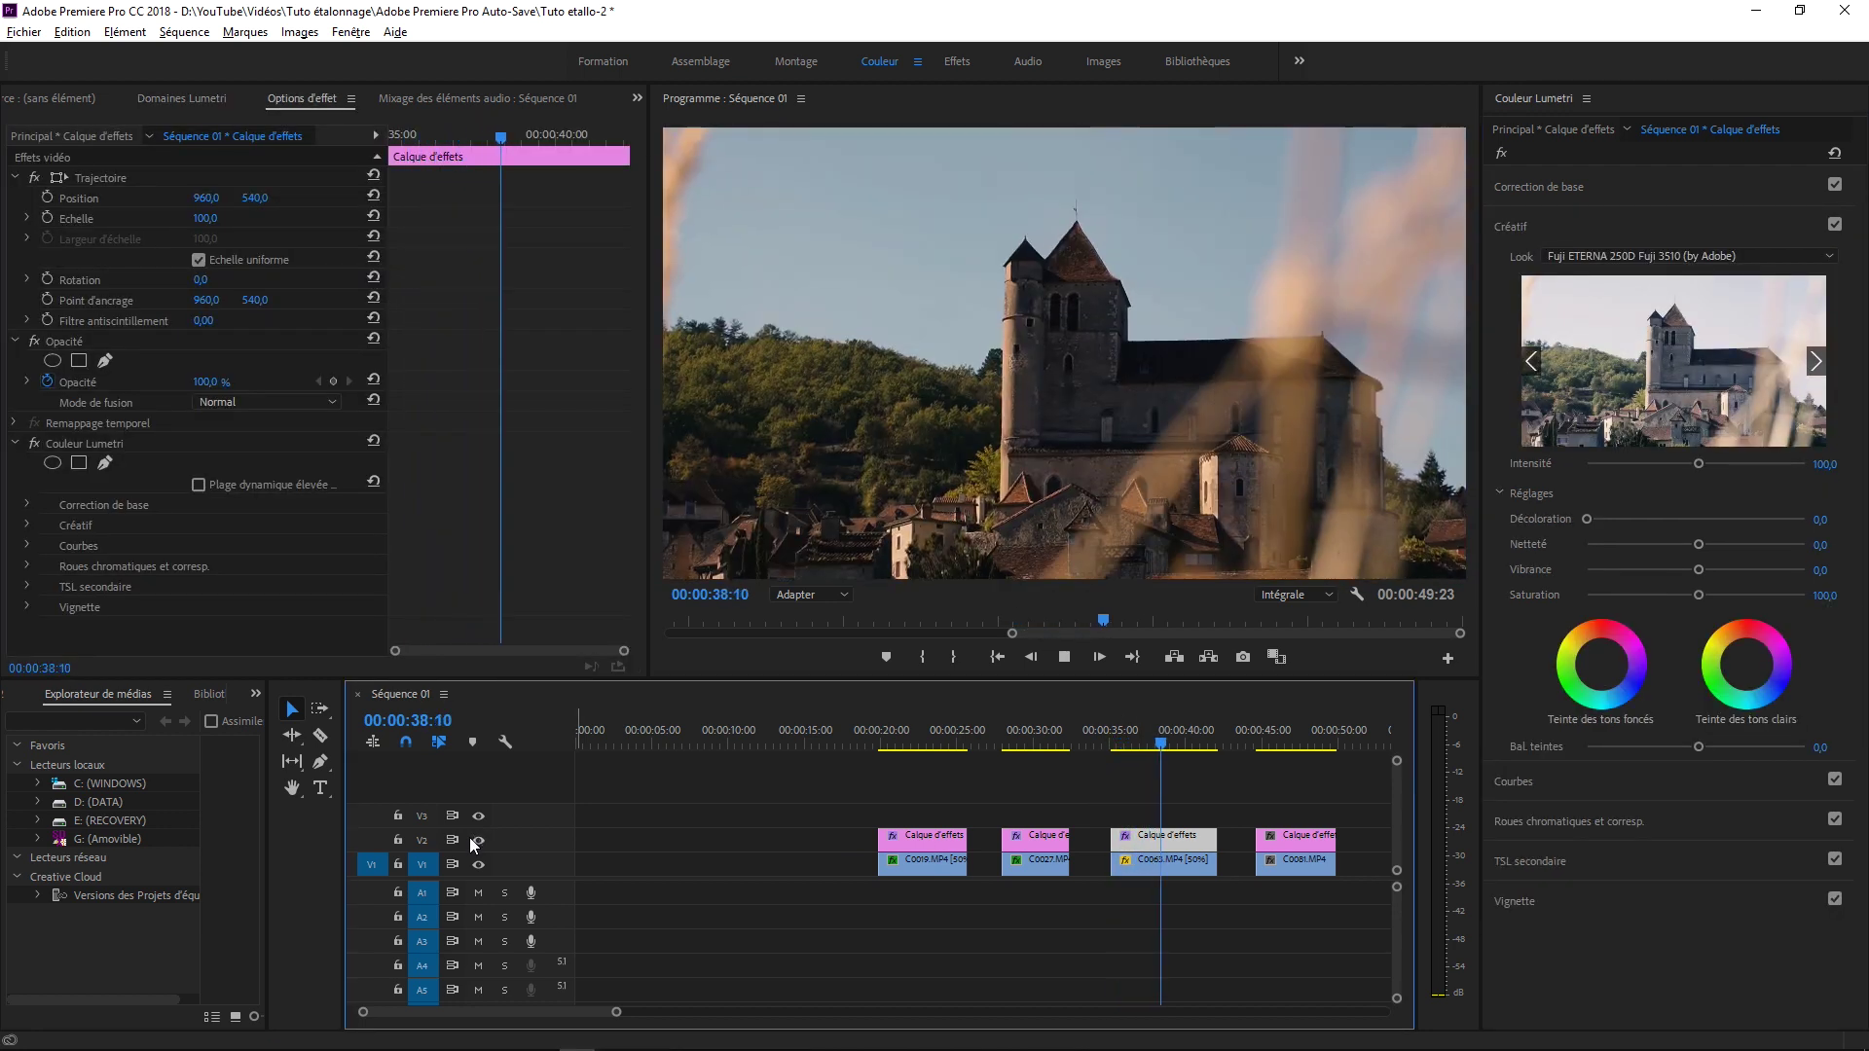
left_click(469, 837)
left_click(469, 837)
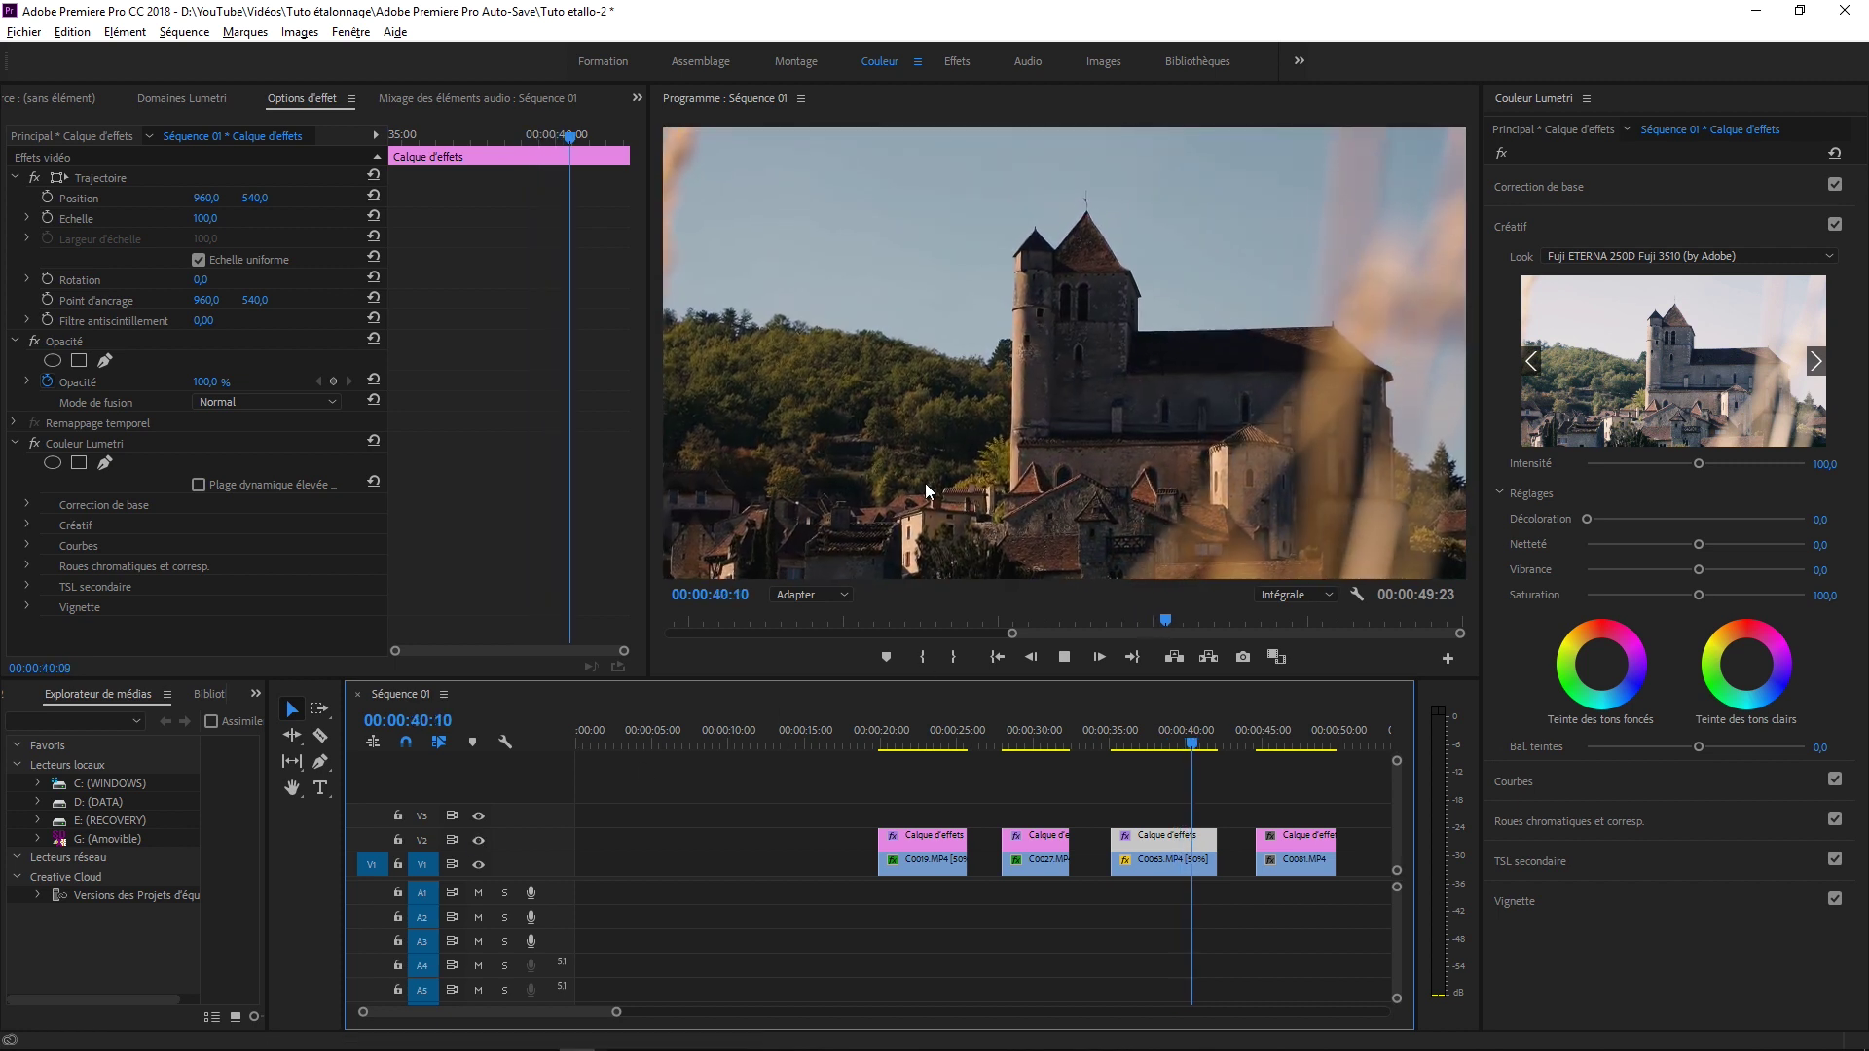
- Replay the graded church clip from near its start and compare a paused frame with and without the V2 grade
left_click(1131, 728)
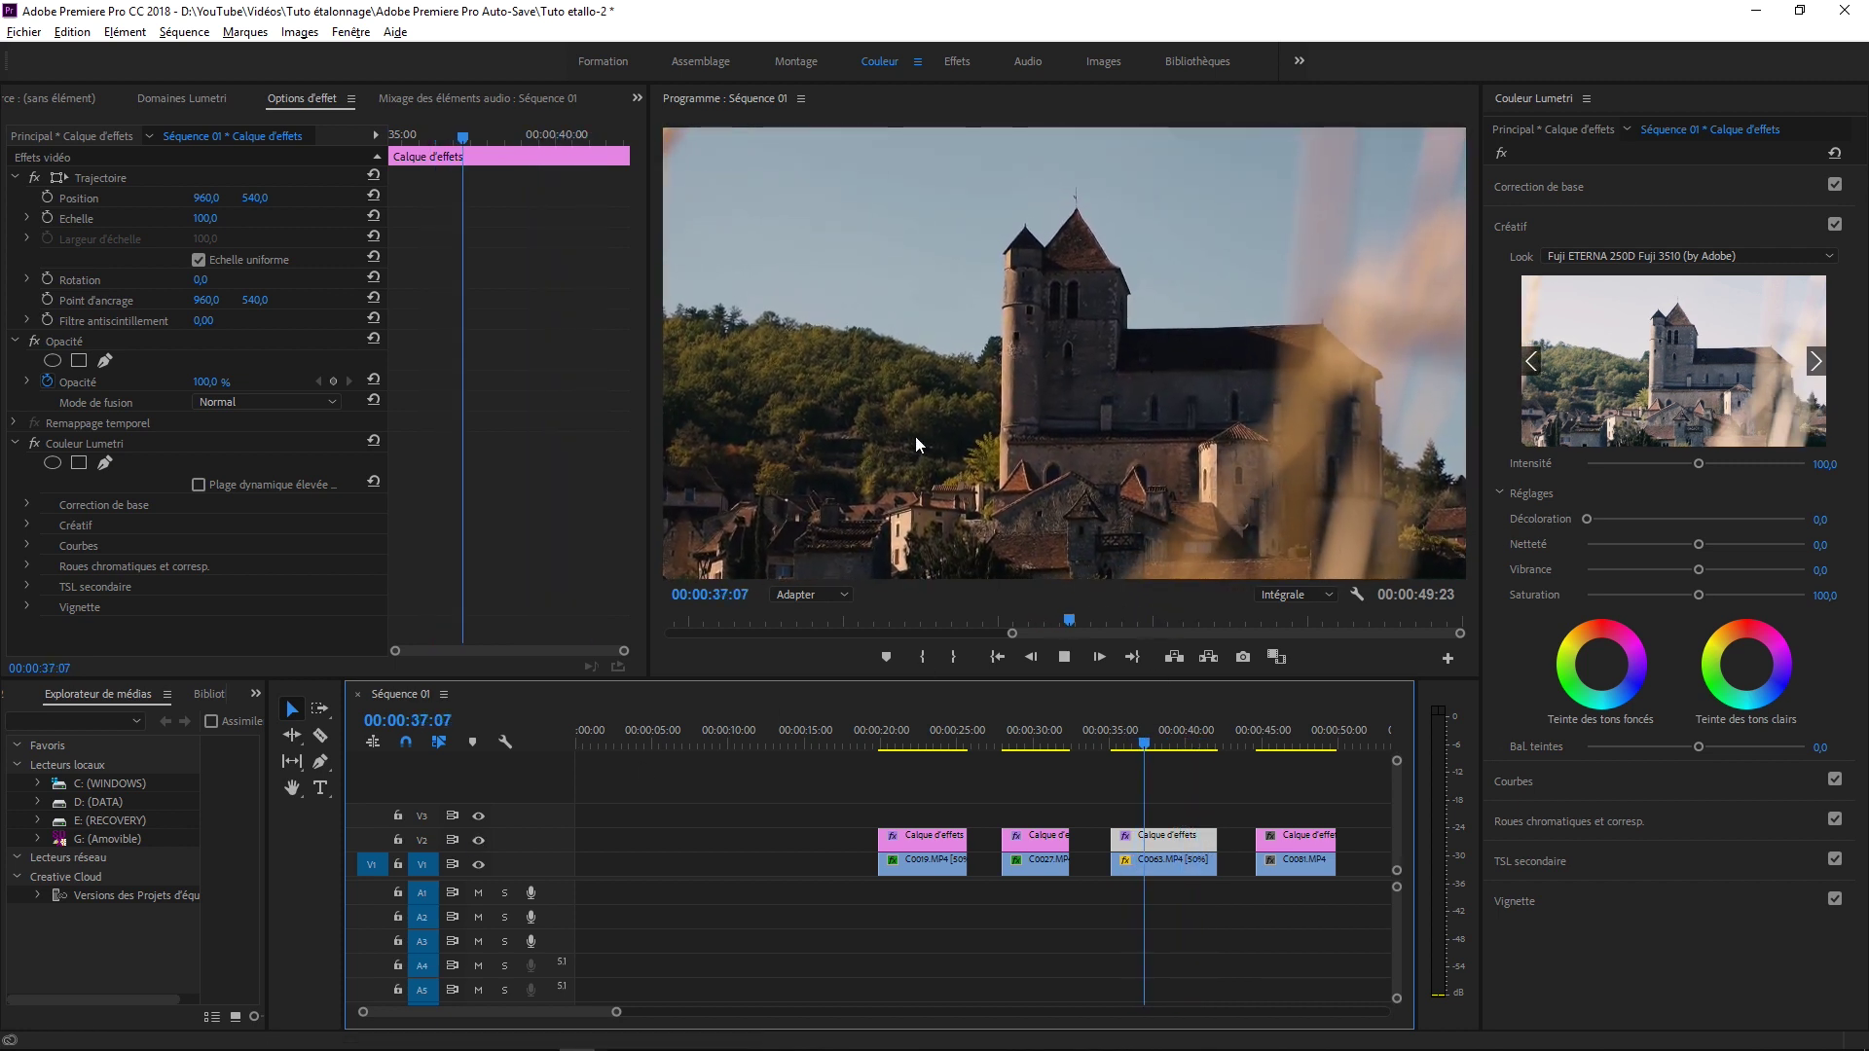
left_click(1121, 737)
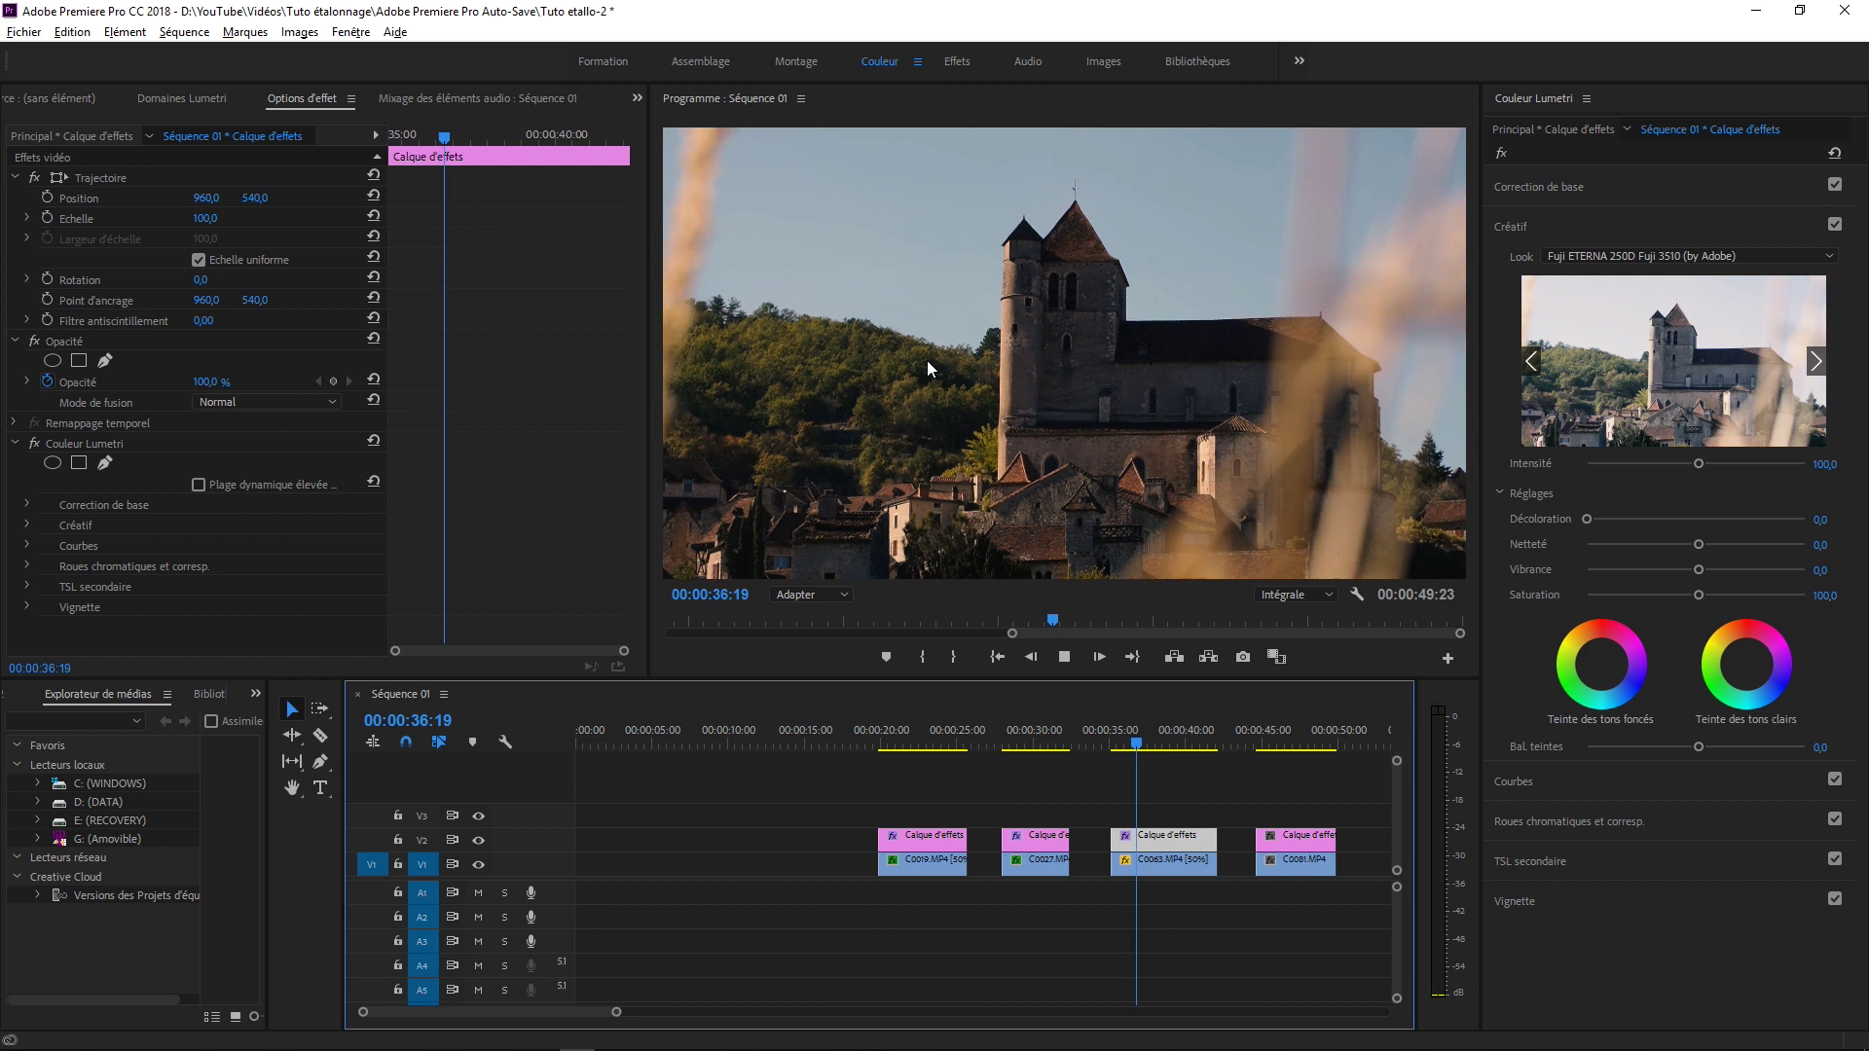
left_click(1064, 658)
left_click(478, 842)
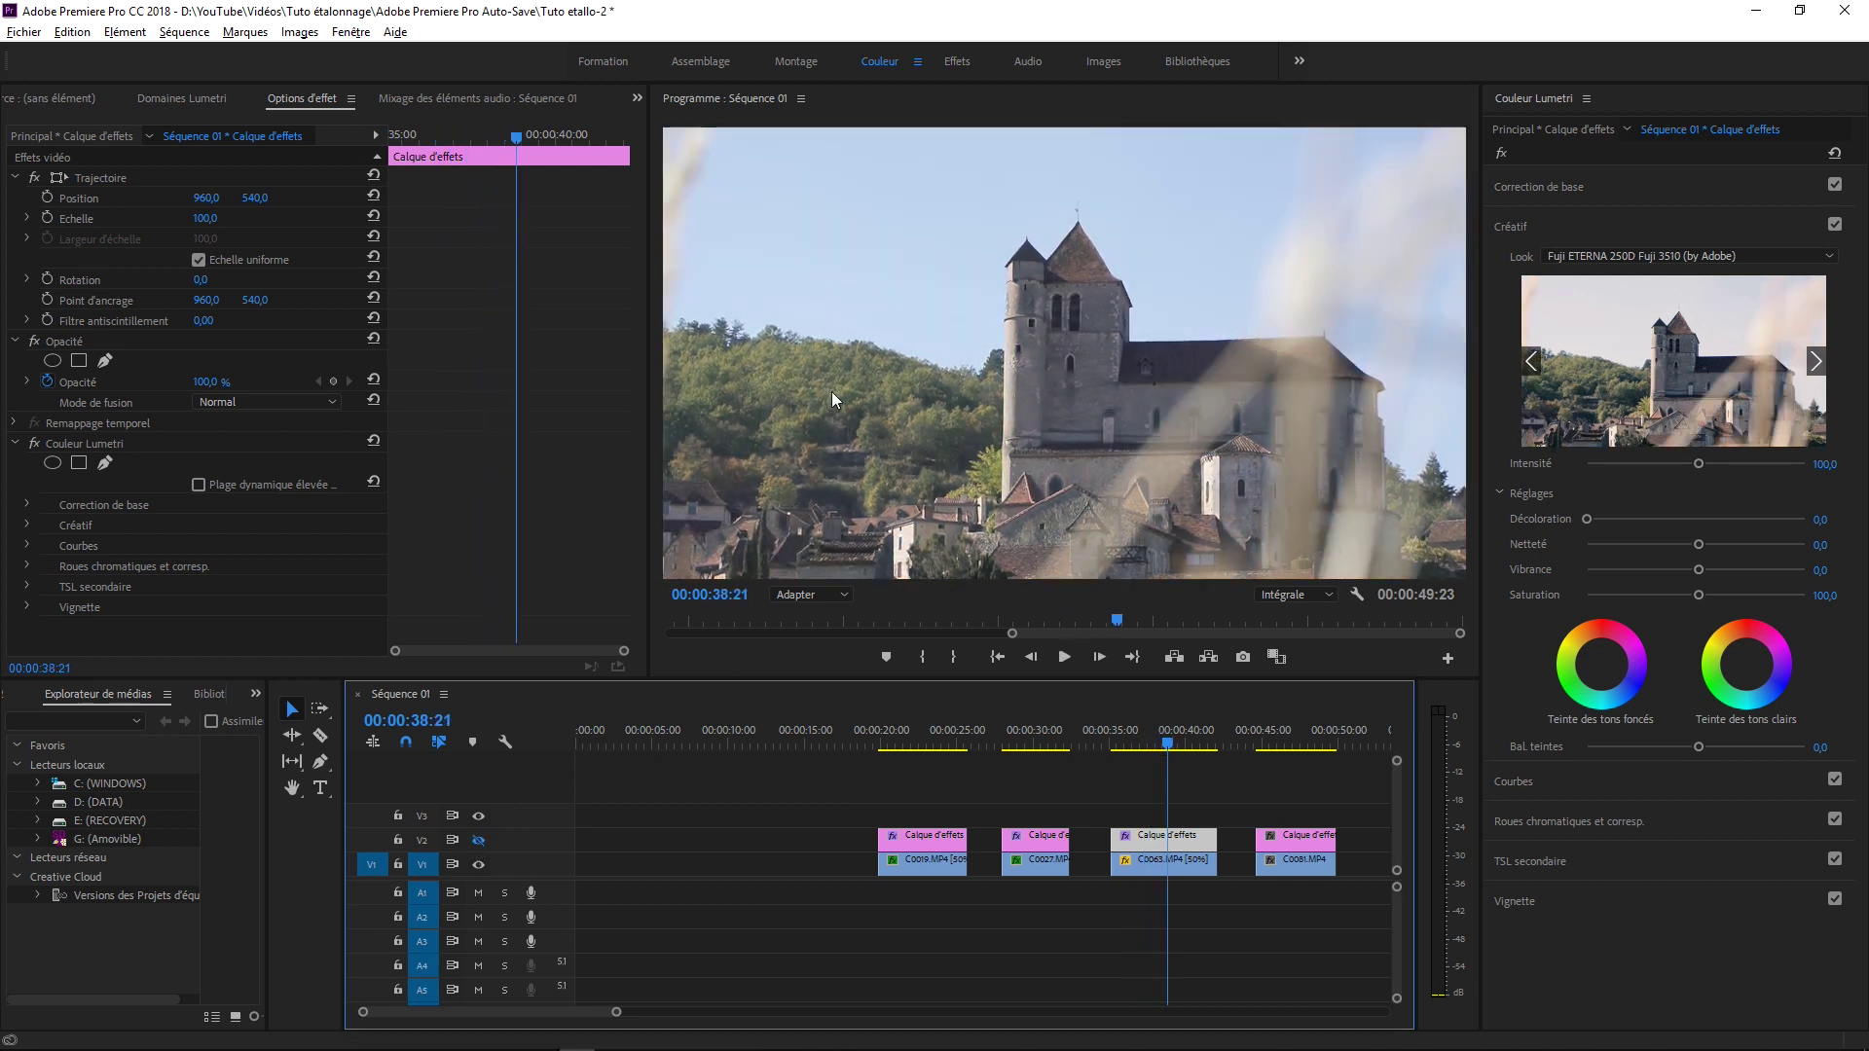
left_click(478, 841)
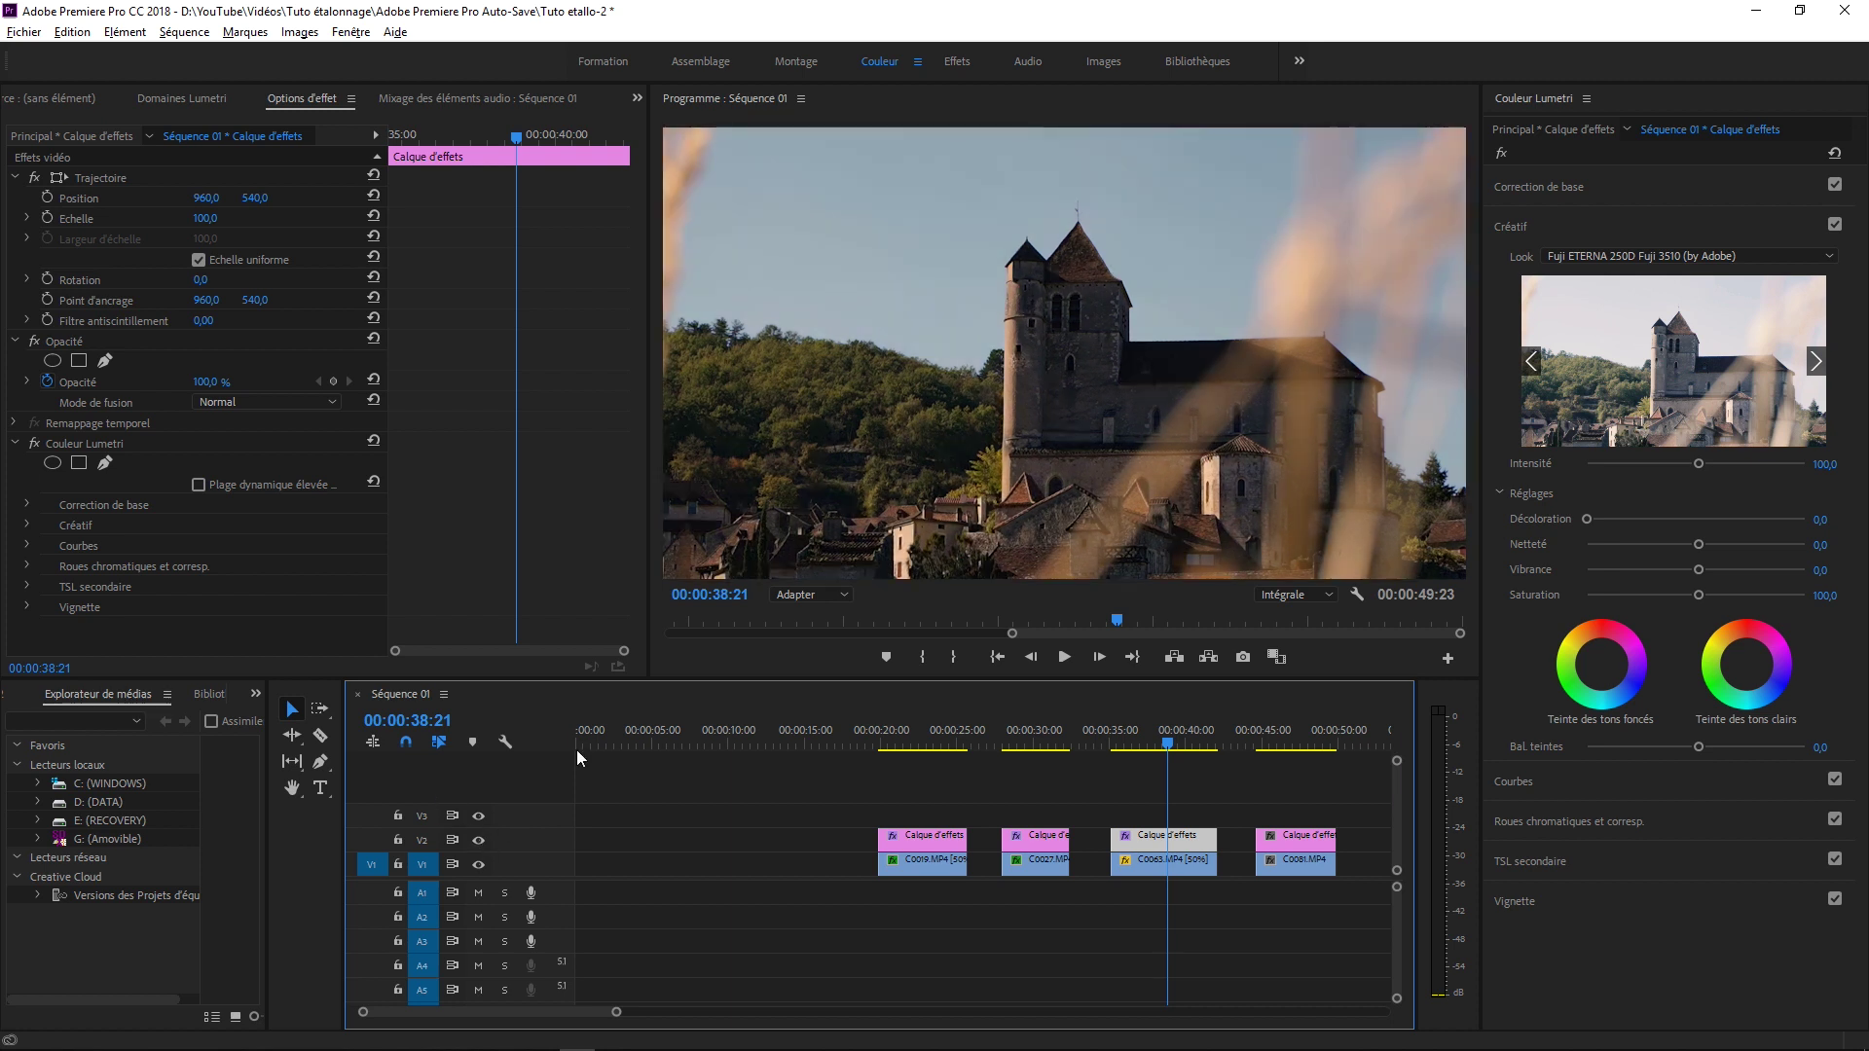
key("space")
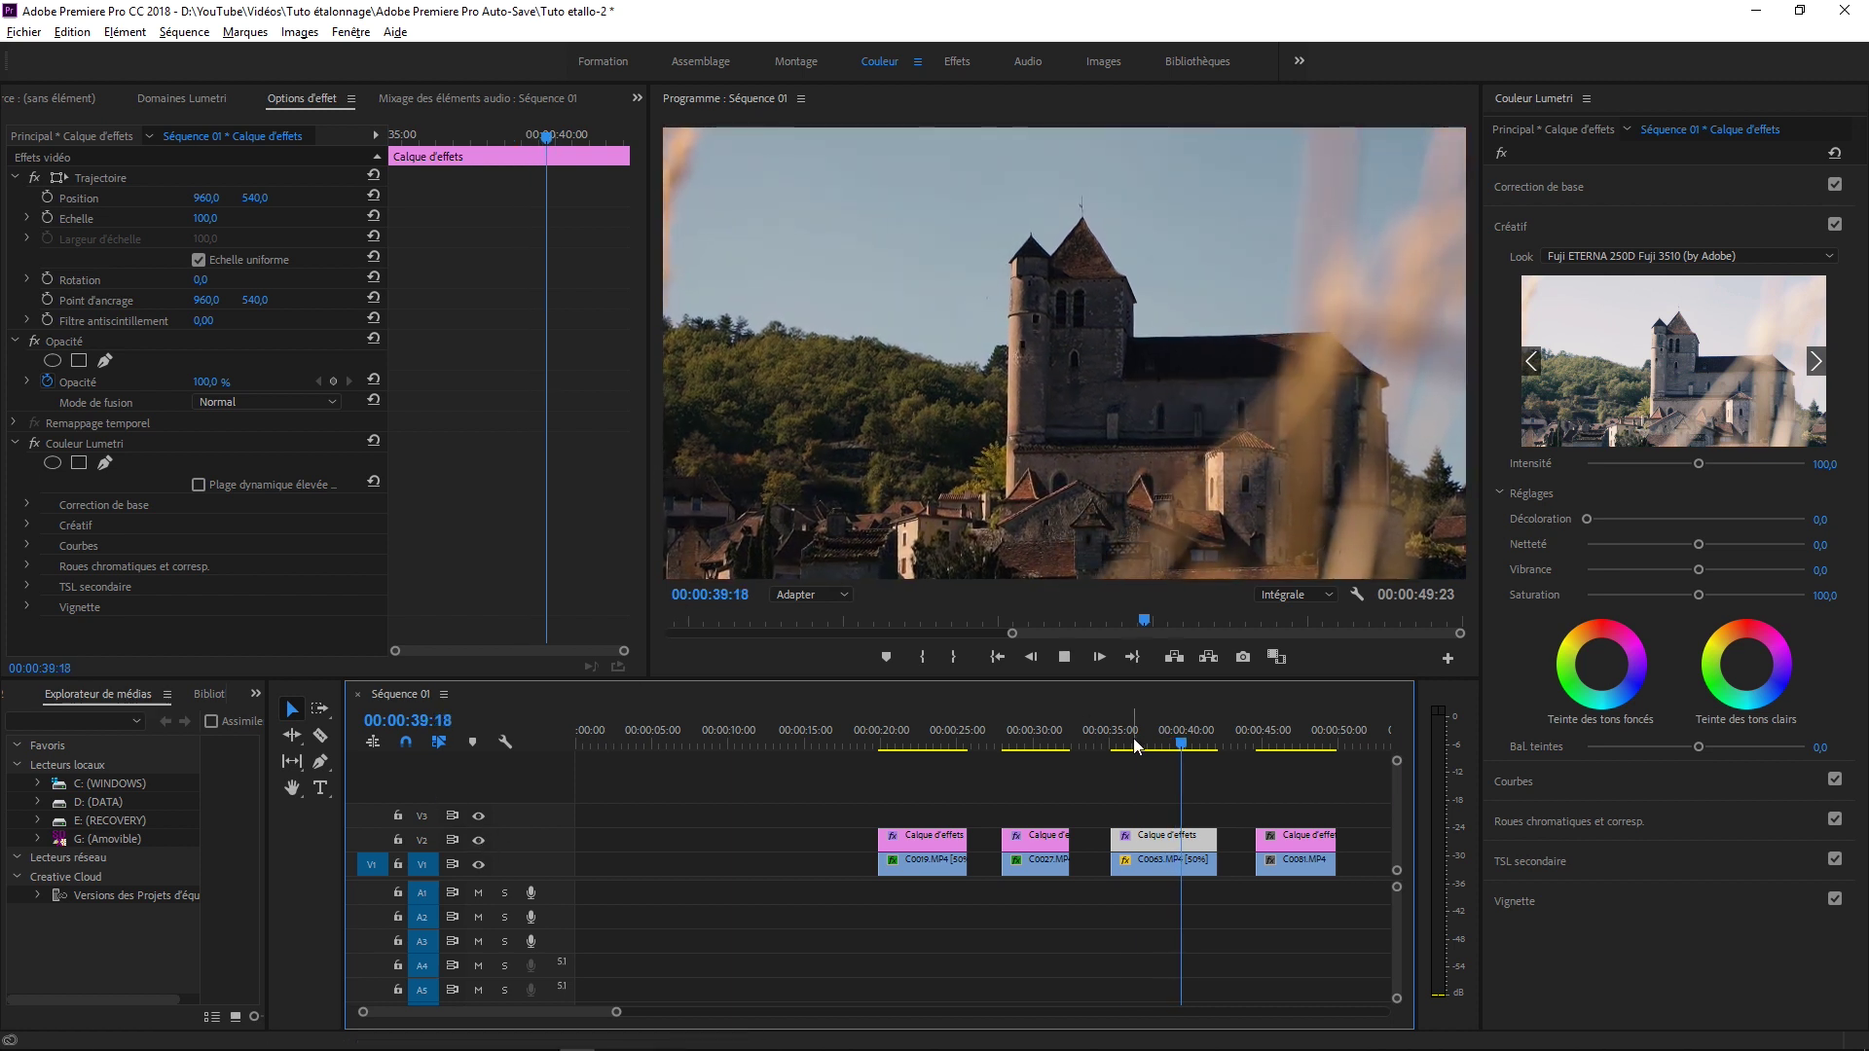
left_click(1127, 744)
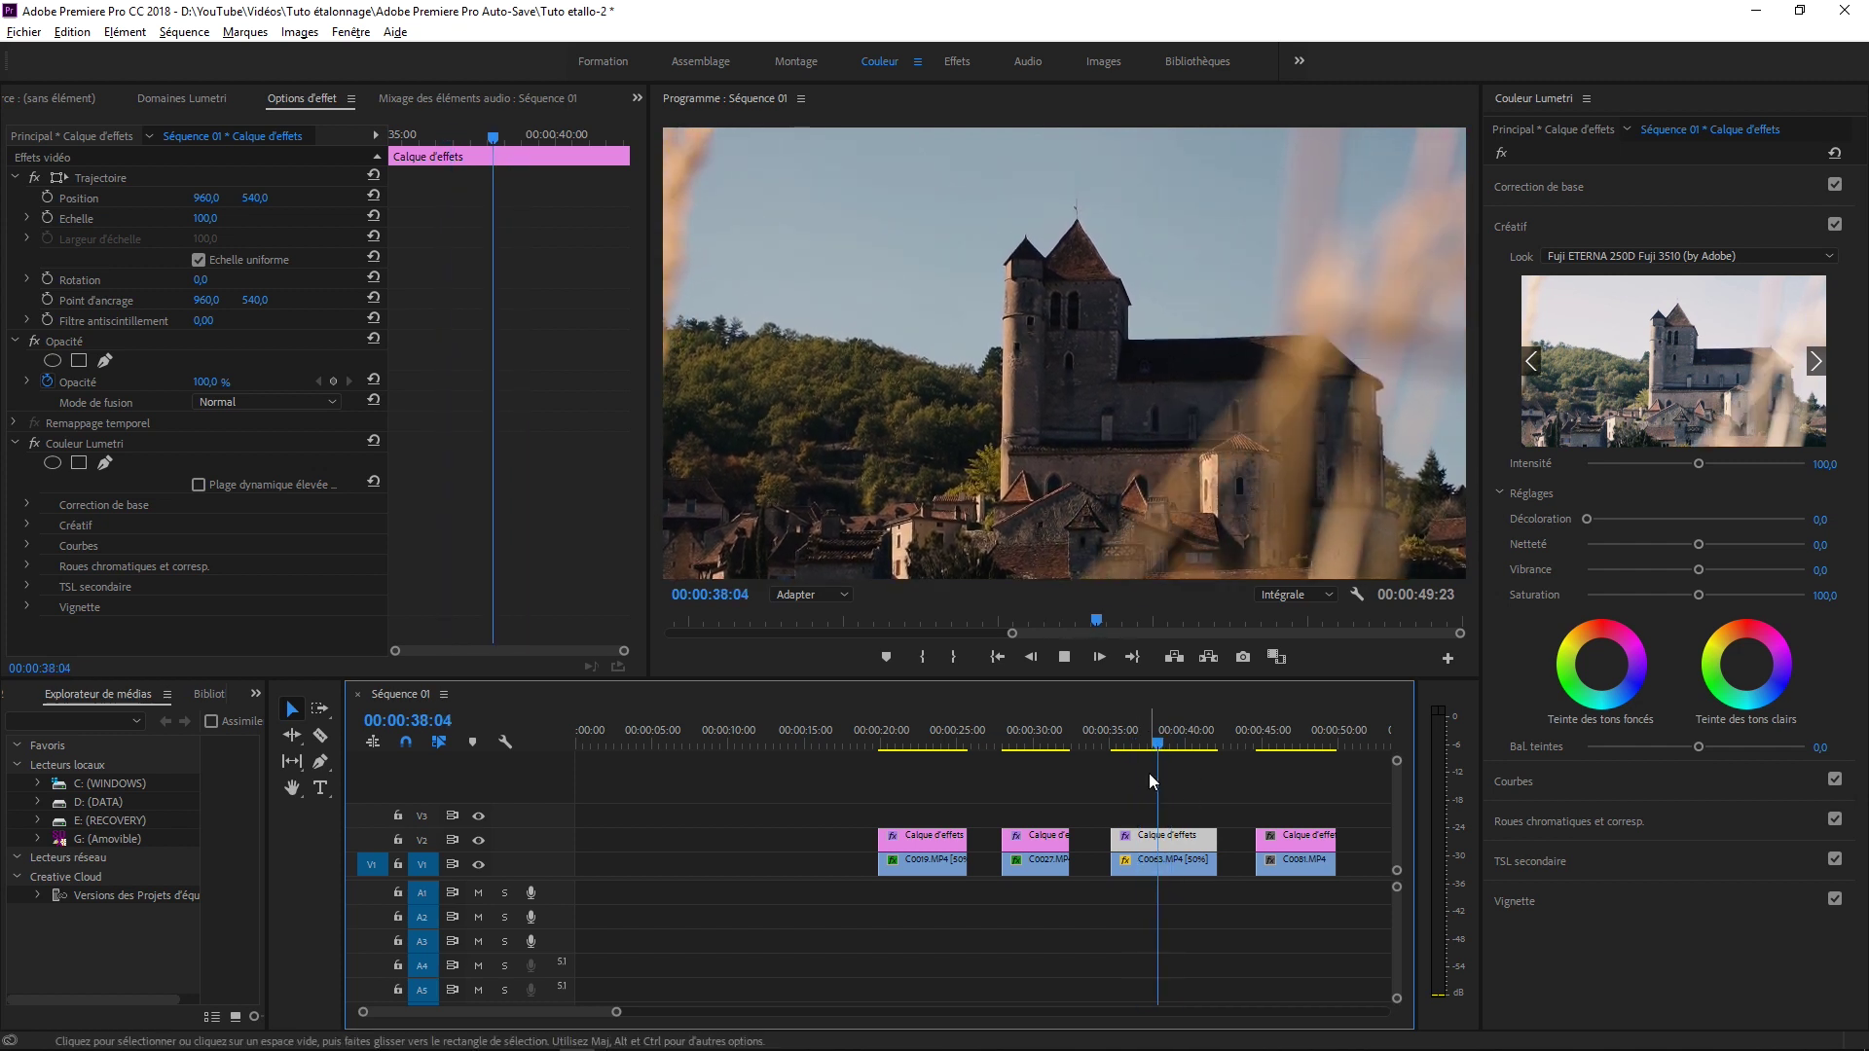
- Go to clip C0081.MP4 and apply the MH_SINGULARITY look to the adjustment layer above it
left_click(1300, 732)
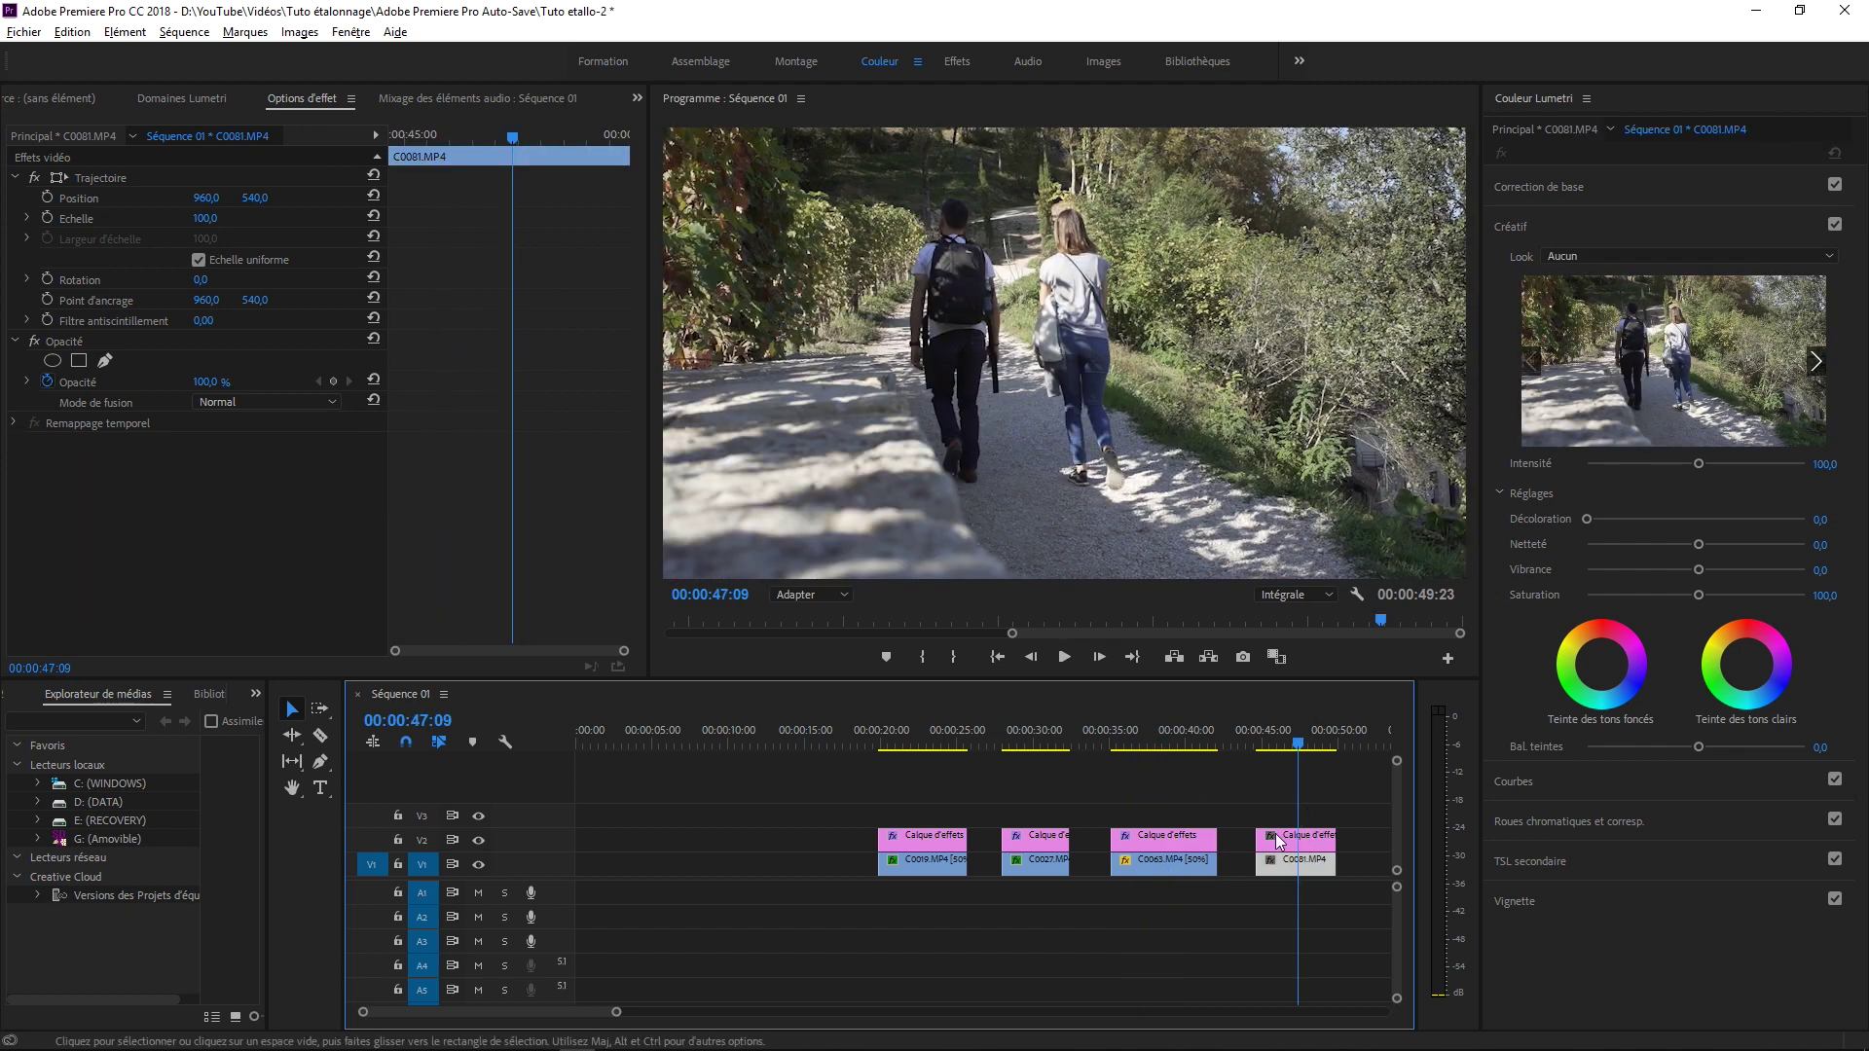
left_click(1294, 859)
left_click(1689, 256)
left_click(1596, 665)
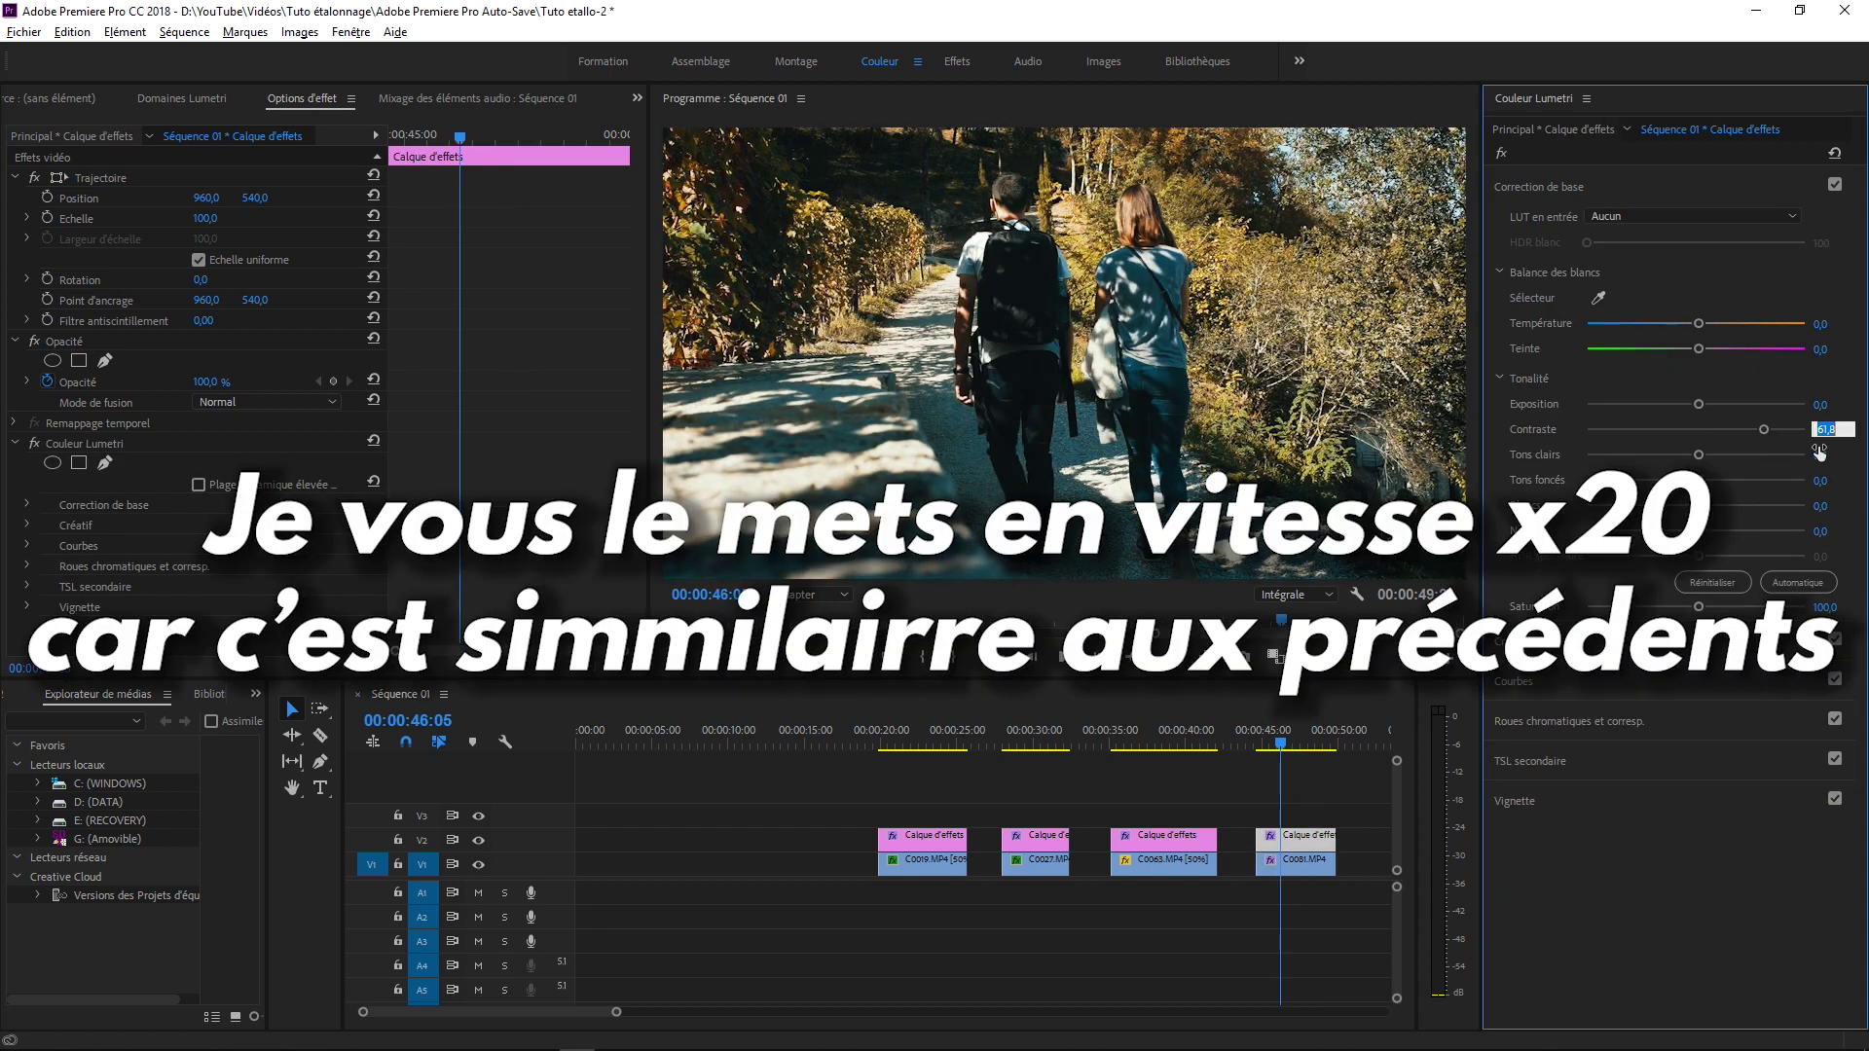
- Adjust the highlights color wheel of the C0081.MP4 adjustment layer while checking the Lumetri scopes
left_click(1513, 677)
left_click(1568, 676)
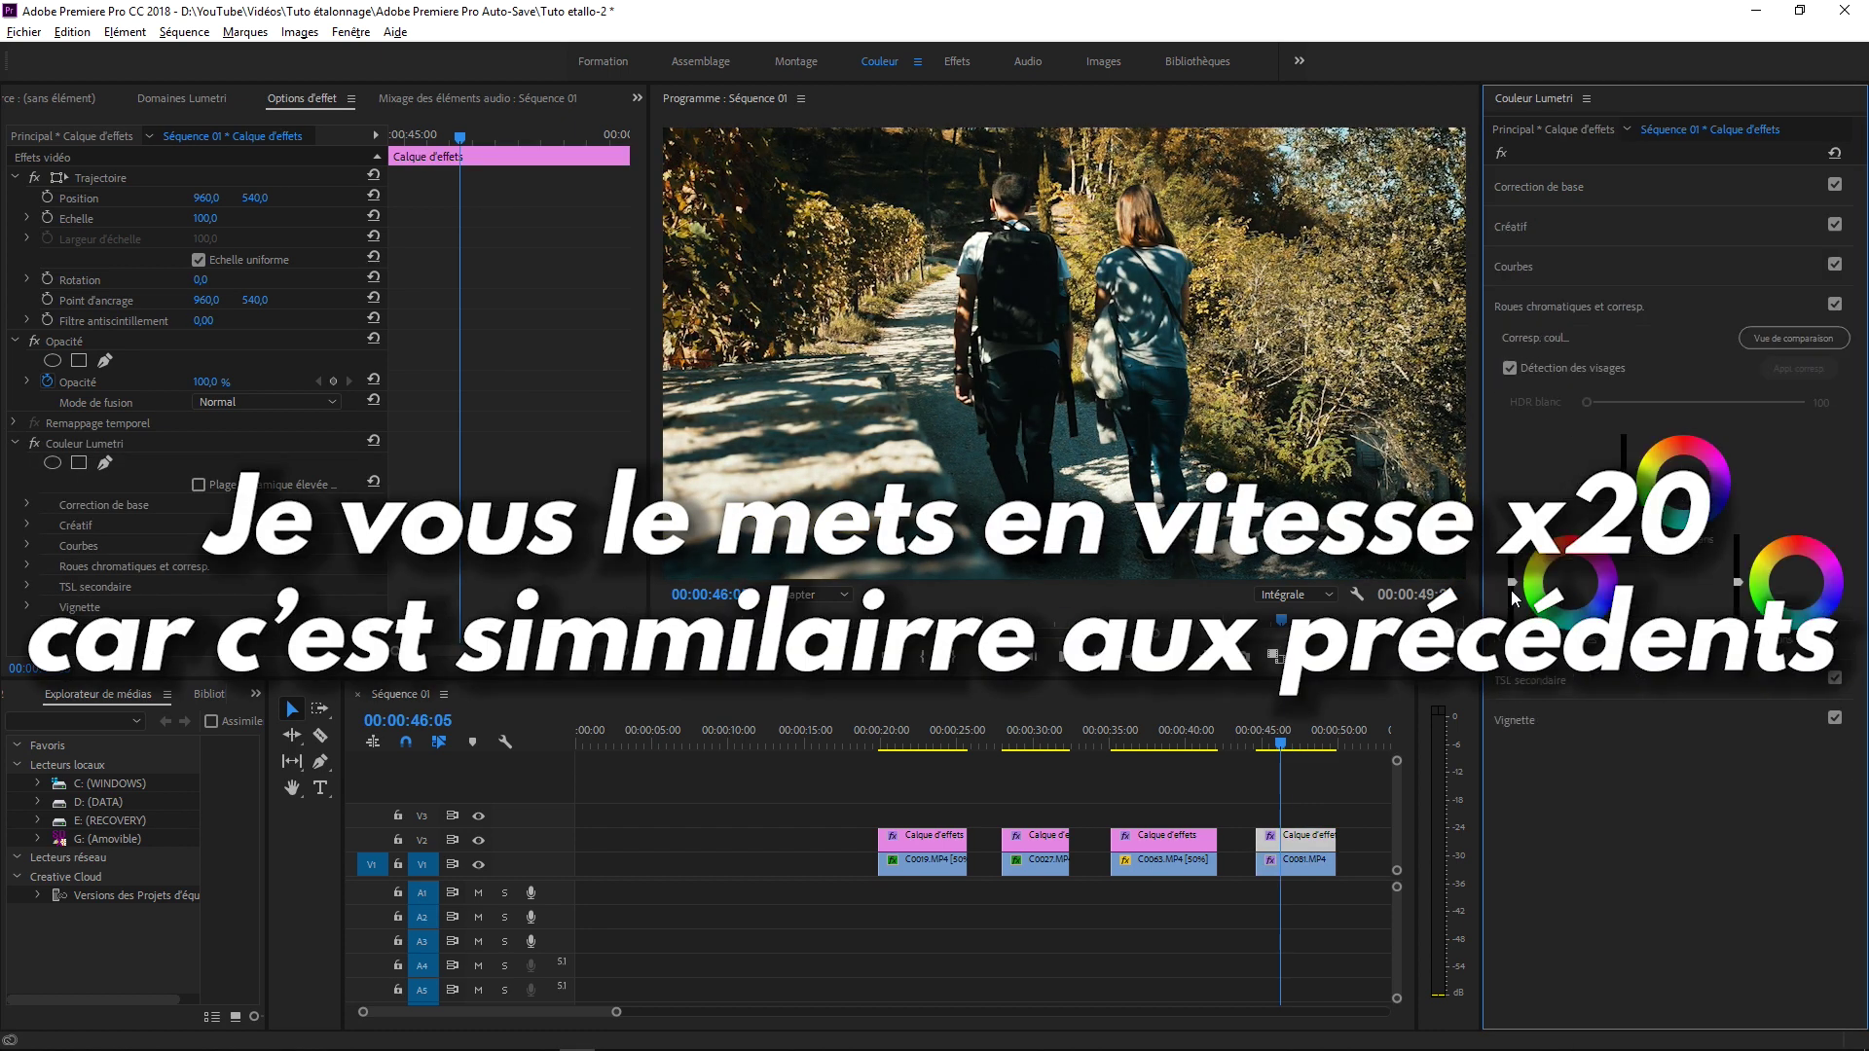
left_click(182, 98)
left_click_drag(1737, 582, 1792, 607)
- Compare C0081.MP4 with and without the V2 adjustment layer, and play the graded clip from its start
left_click(478, 841)
left_click(478, 841)
left_click(1252, 740)
key("space")
key("space")
- Reduce the intensity of the MH_SINGULARITY look to 61.3 and play C0081.MP4 to check the result
left_click(1539, 187)
left_click(1513, 641)
left_click_drag(1699, 464, 1654, 464)
left_click(1263, 745)
key("space")
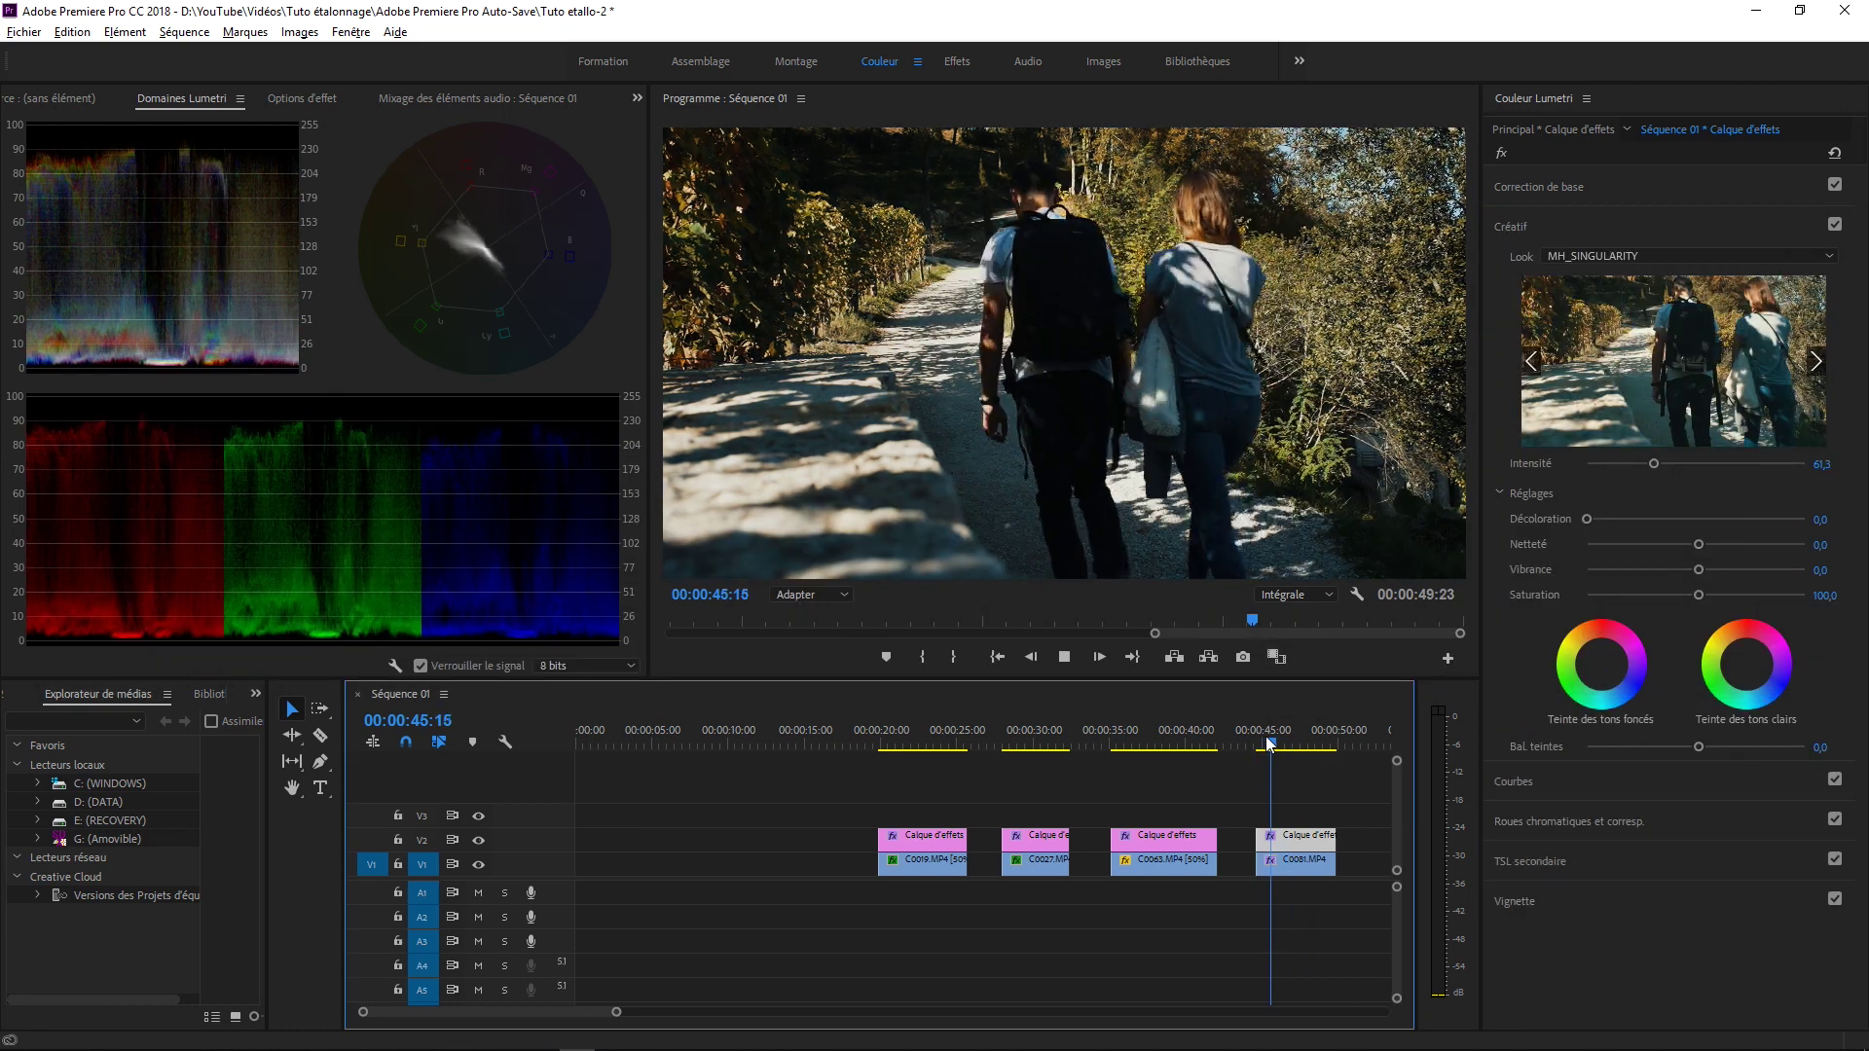